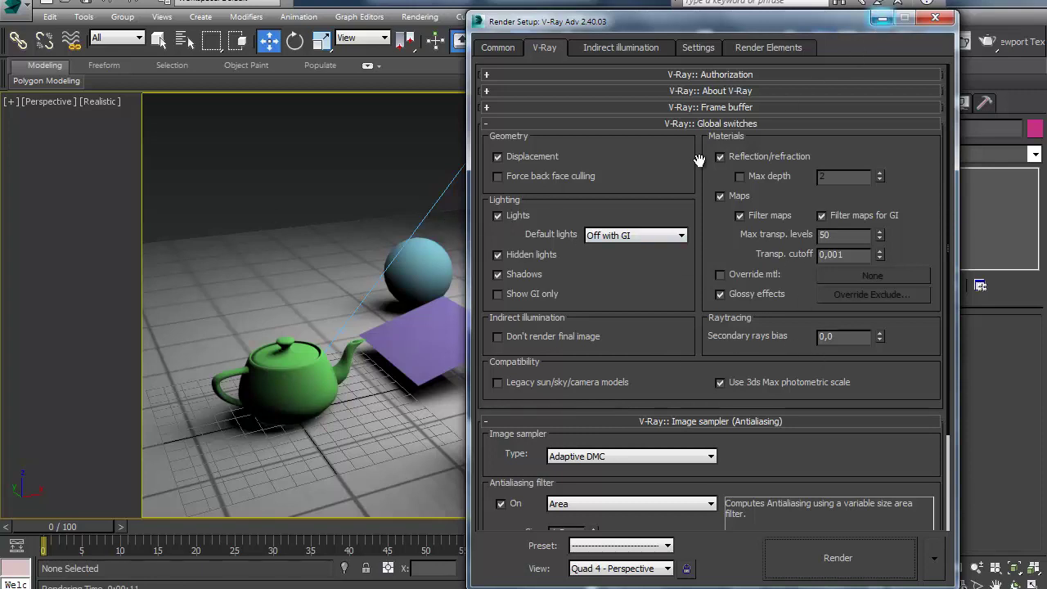
# - Render the perspective view with the current V-Ray settings and reopen the render setup
pyautogui.click(881, 18)
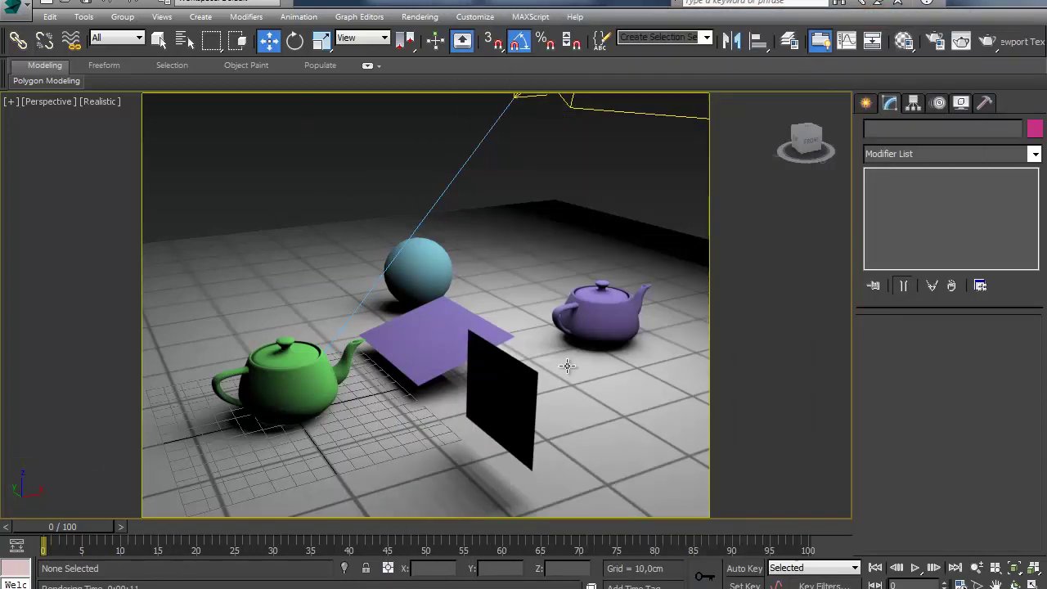
pyautogui.click(991, 37)
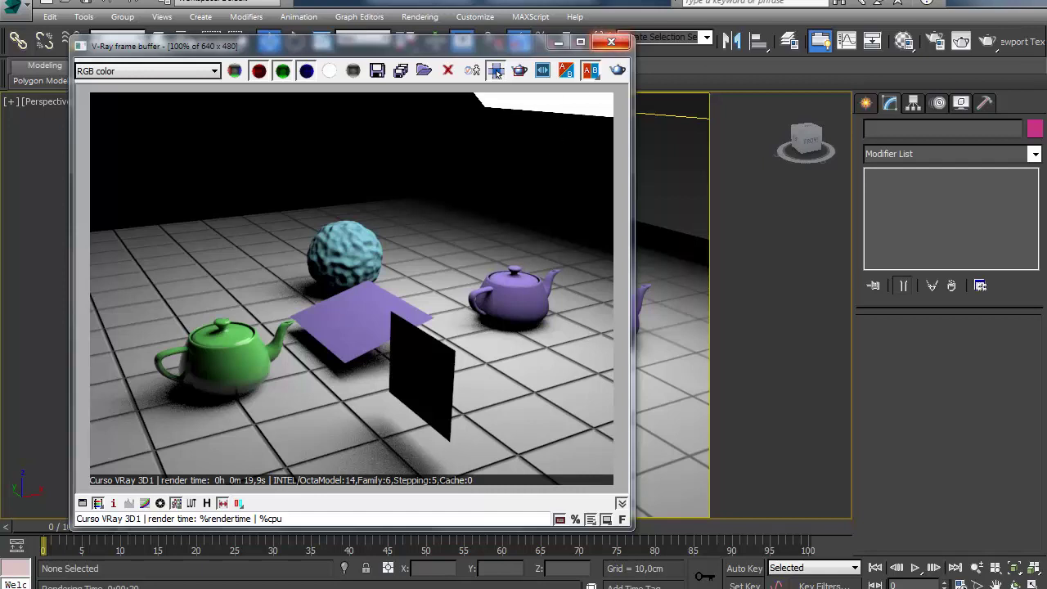
pyautogui.click(936, 41)
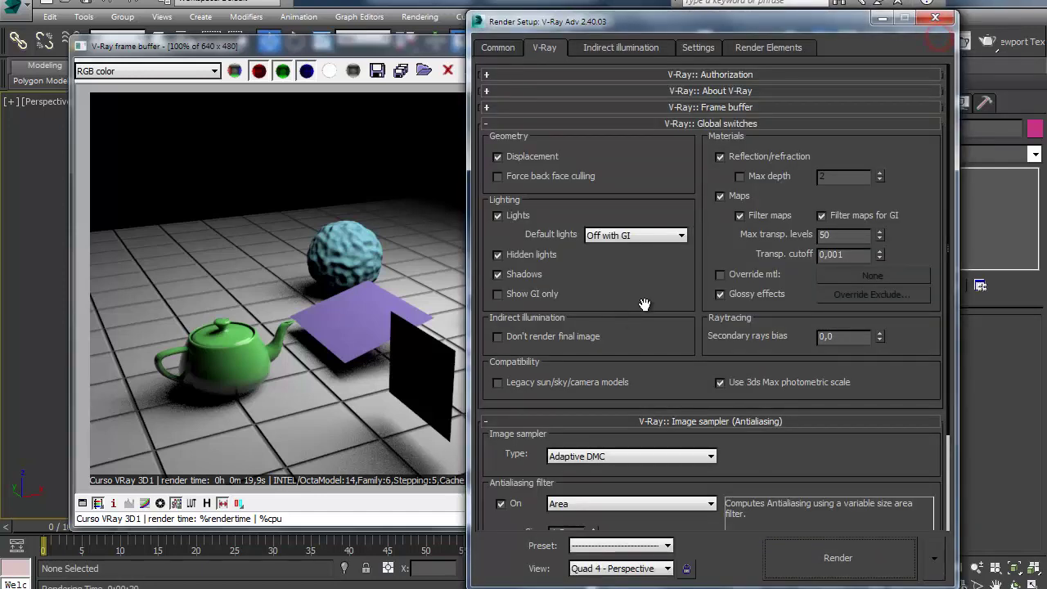
# - Turn off Displacement in the V-Ray global switches and render the perspective view
pyautogui.click(497, 156)
pyautogui.click(498, 157)
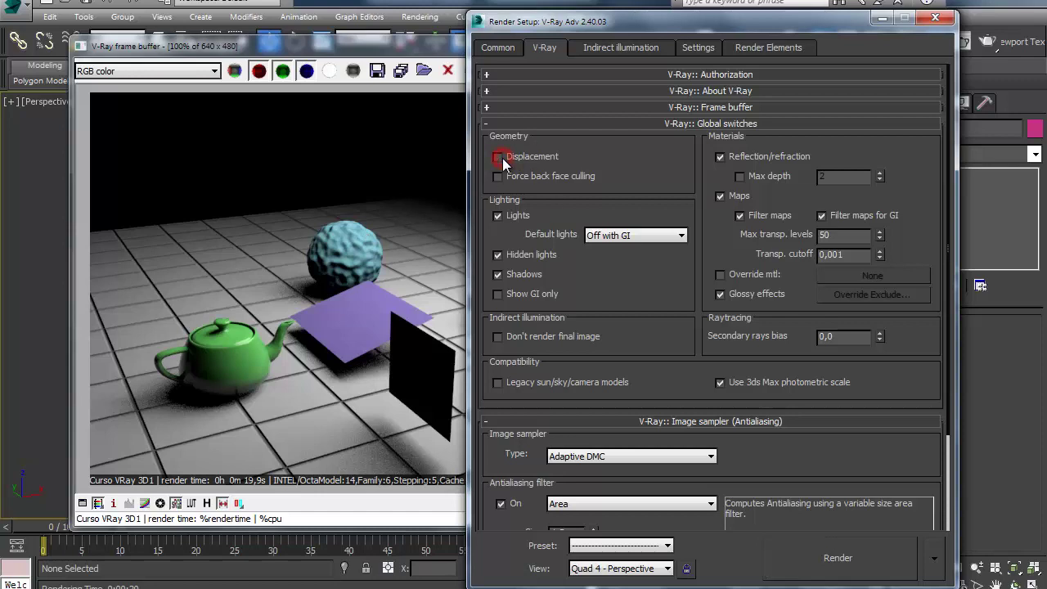
pyautogui.click(838, 557)
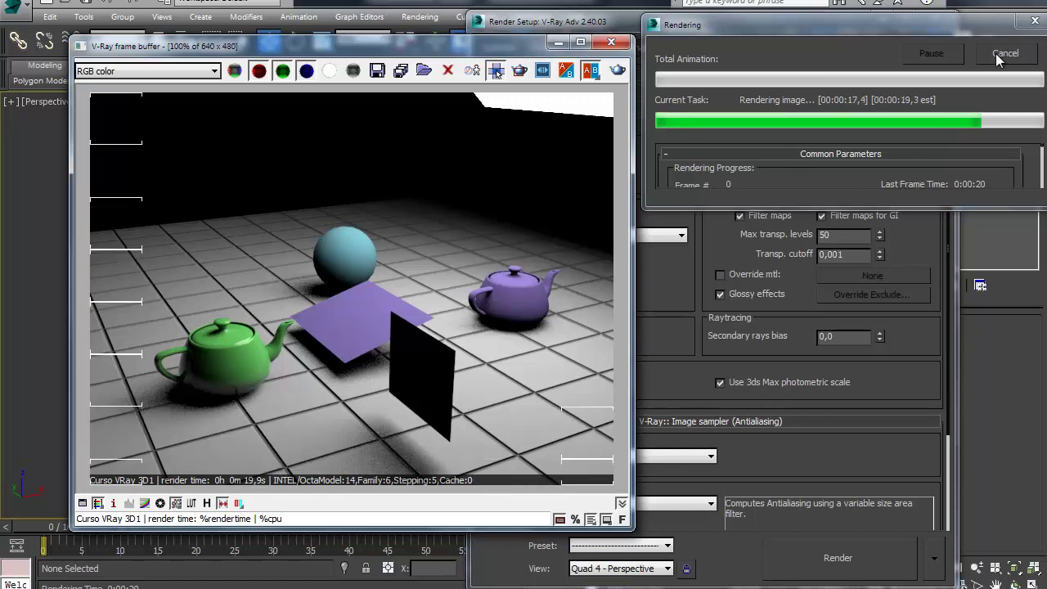
# - Turn Displacement back on and close both the render setup and the V-Ray frame buffer
pyautogui.click(696, 31)
pyautogui.click(503, 157)
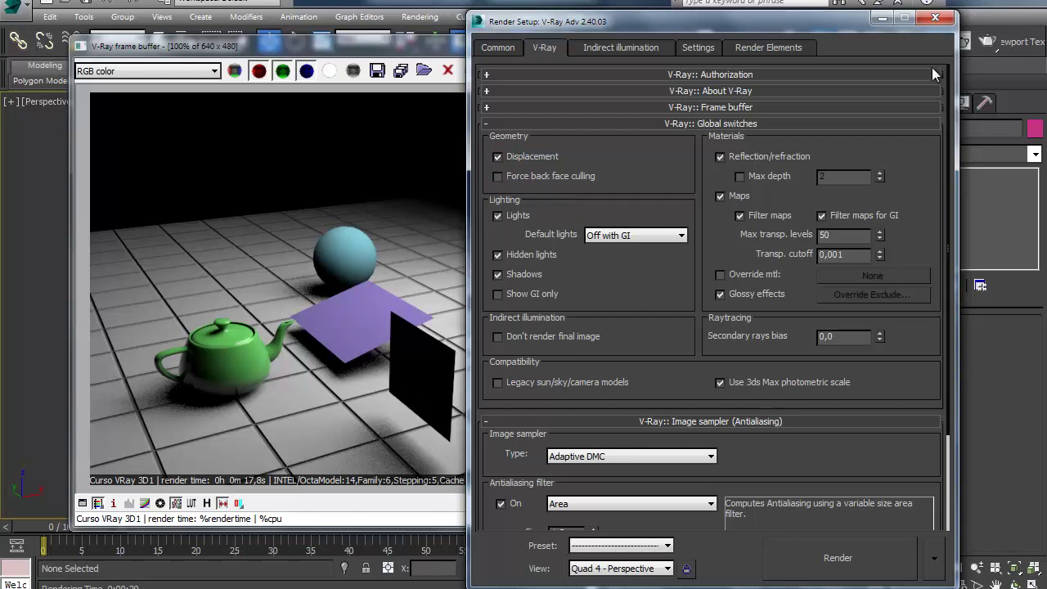
pyautogui.click(938, 17)
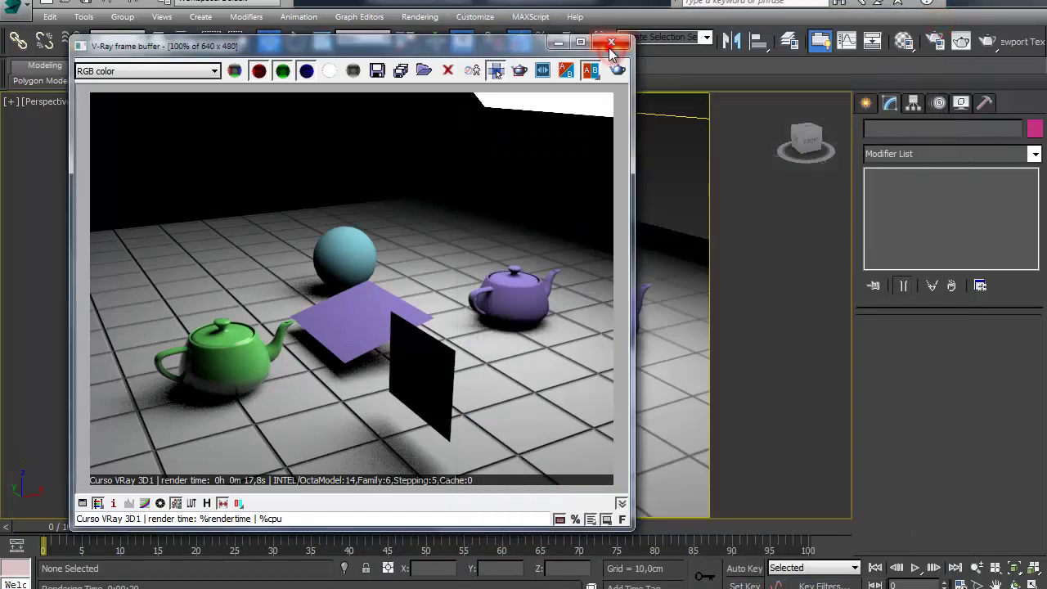
pyautogui.click(611, 42)
# - Select the upright black plane and set the reference coordinate system to Local
pyautogui.click(499, 392)
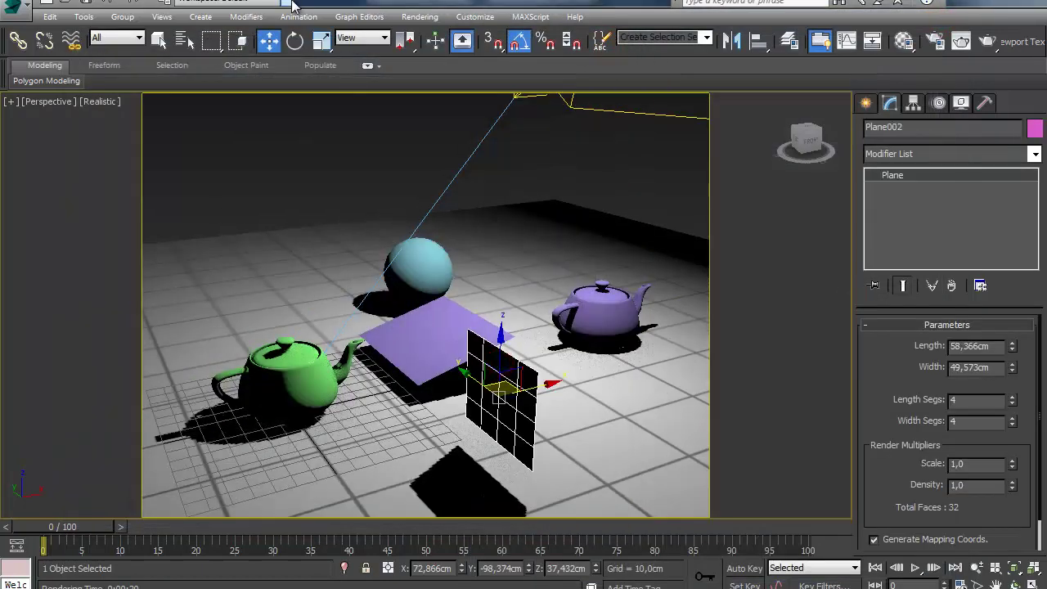
pyautogui.click(376, 38)
pyautogui.click(355, 92)
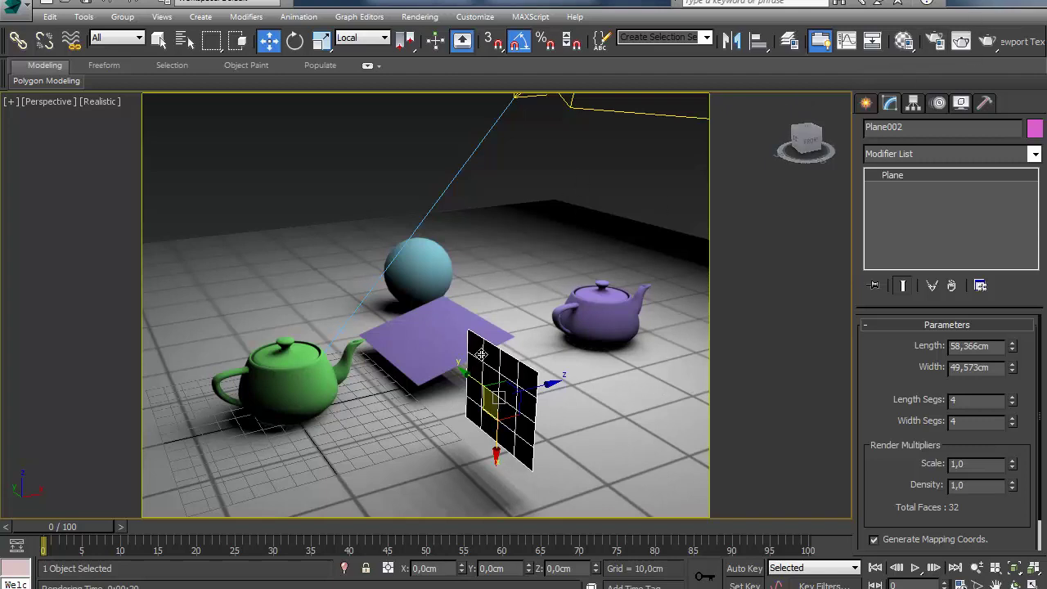
# - Open the magenta Material #8 in the Material Editor and examine its double-sided setting under Options
pyautogui.click(906, 42)
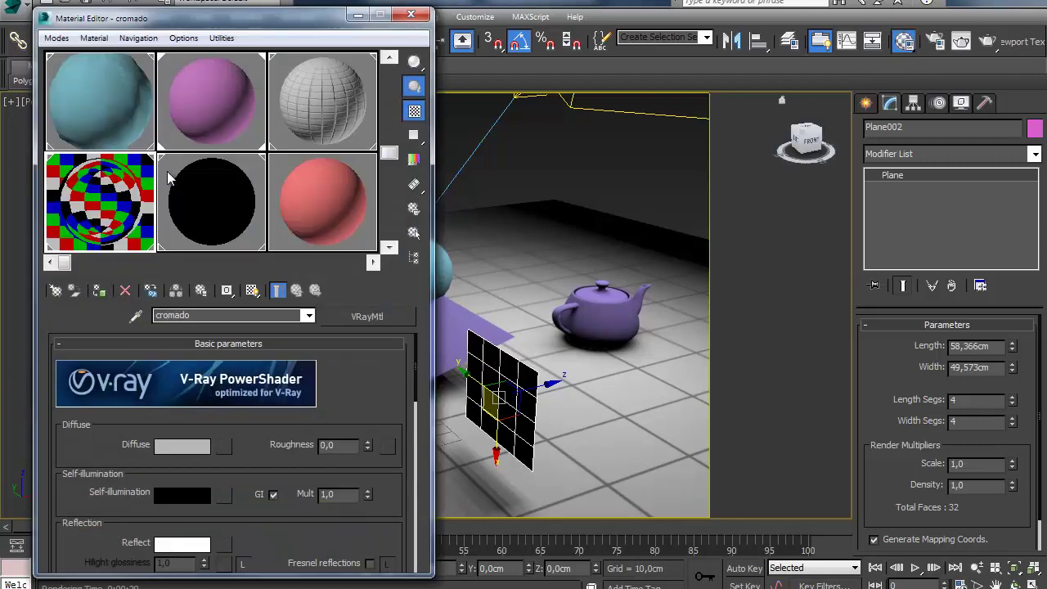
pyautogui.click(208, 82)
pyautogui.scroll(-12, 268, 466)
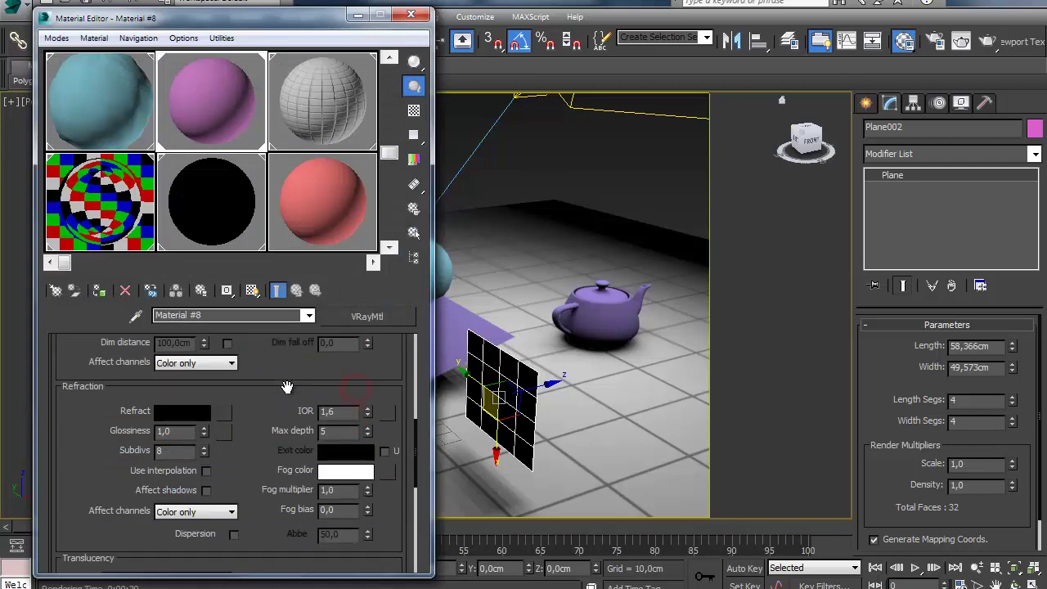
pyautogui.scroll(-4, 285, 386)
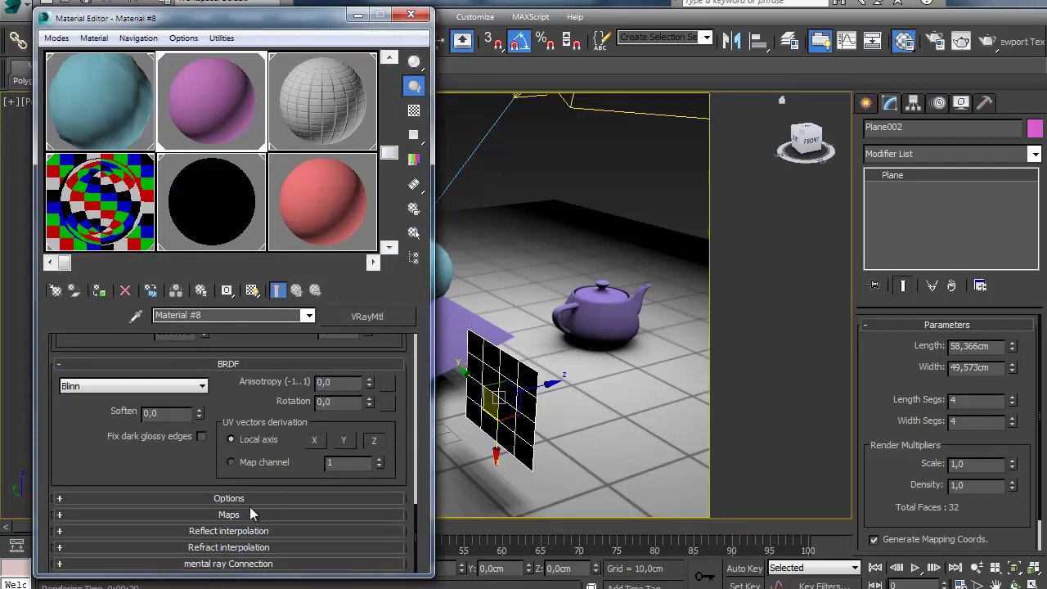
pyautogui.click(237, 498)
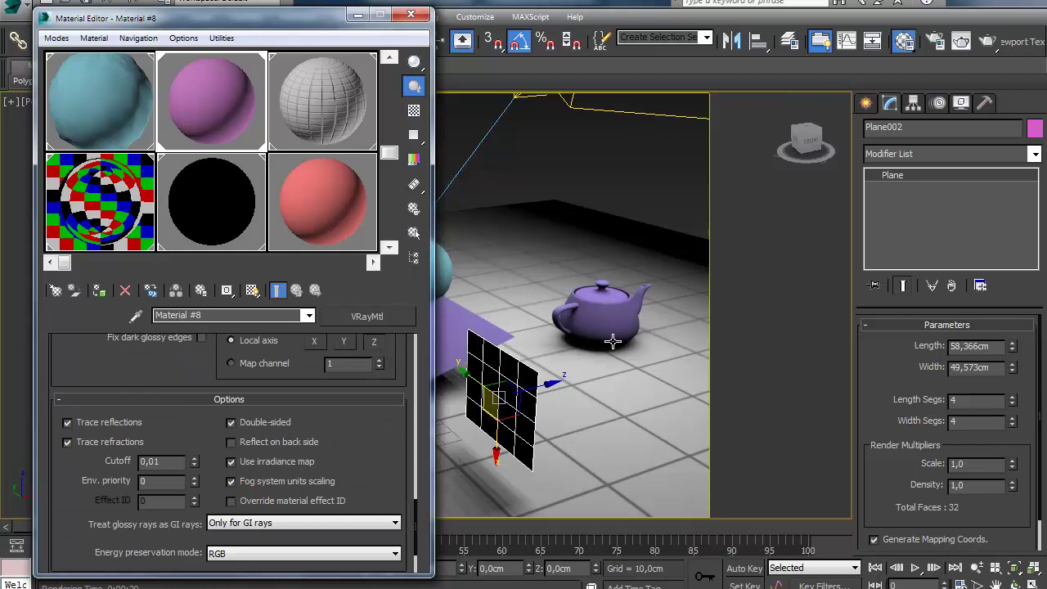
# - Enable Force back face culling in the V-Ray global switches, with the Material Editor closed, and render the view
pyautogui.click(410, 14)
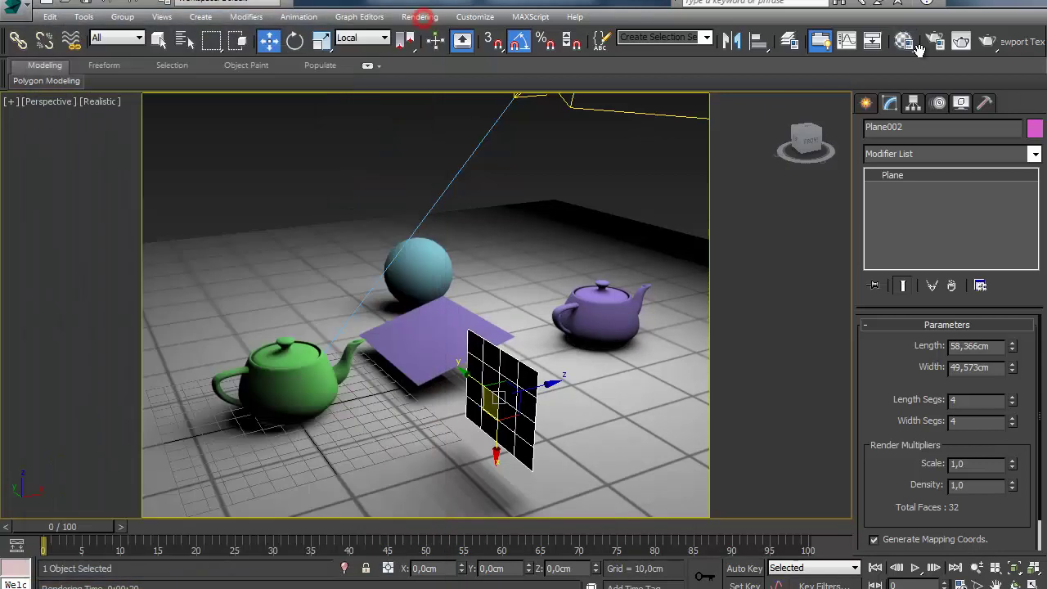
pyautogui.click(935, 42)
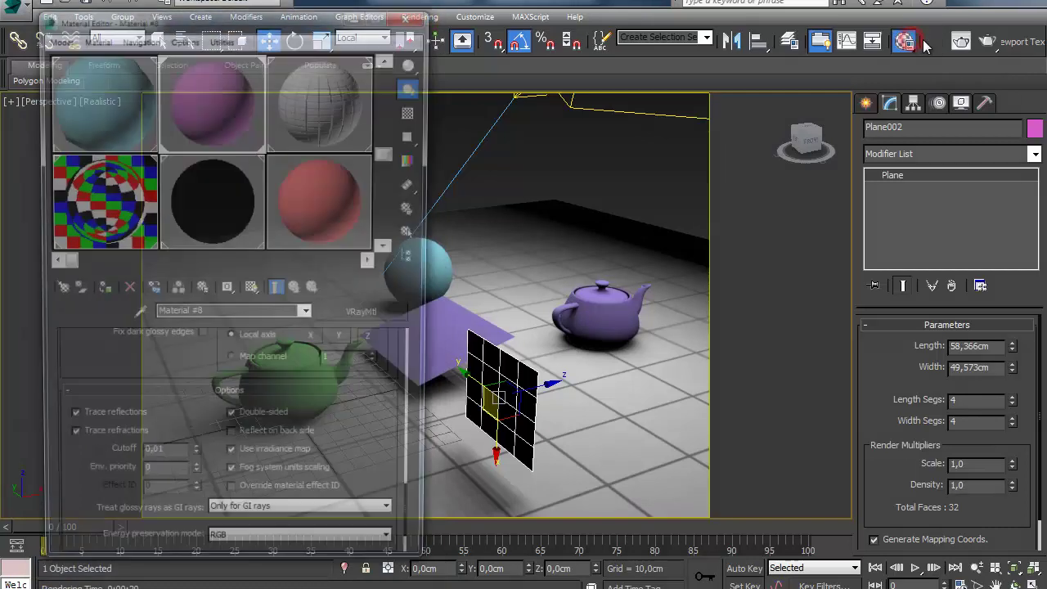
pyautogui.press('F10')
pyautogui.scroll(-2, 646, 315)
pyautogui.scroll(2, 529, 189)
pyautogui.click(498, 172)
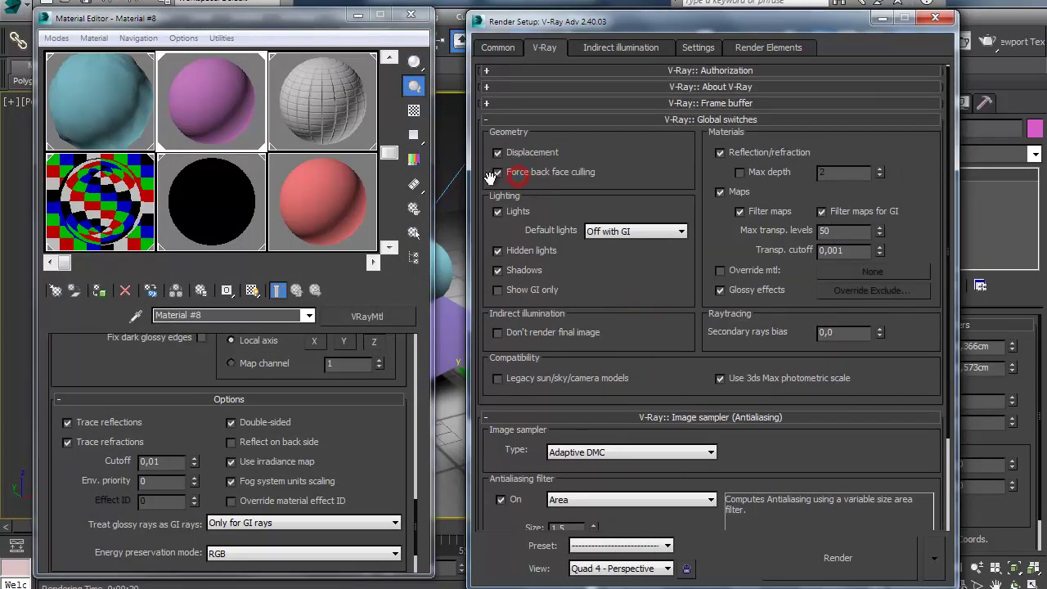
pyautogui.click(410, 15)
pyautogui.click(860, 557)
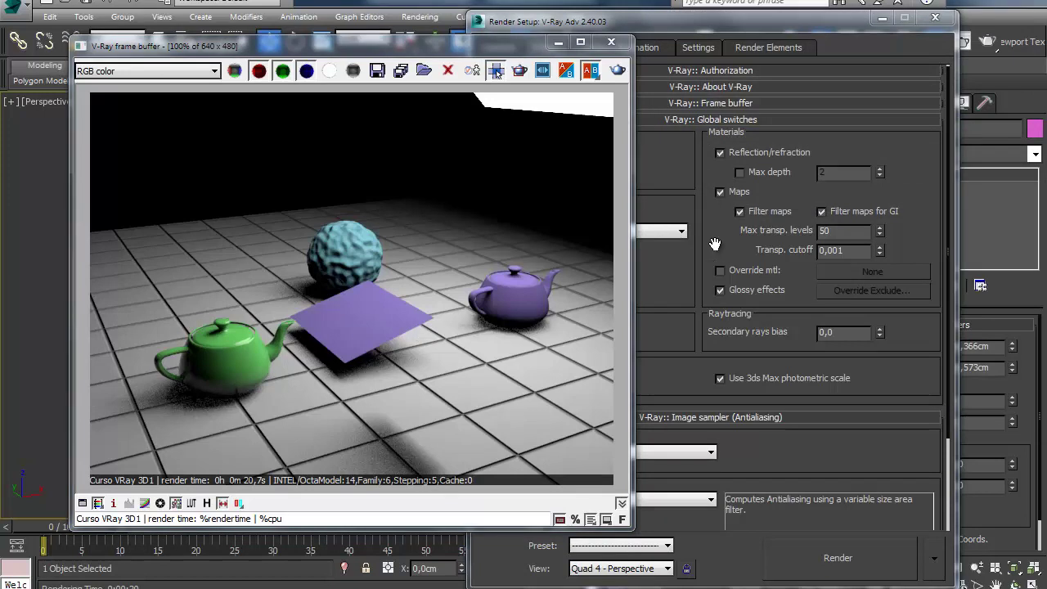
# - Turn off Force back face culling and render the perspective view again
pyautogui.click(678, 300)
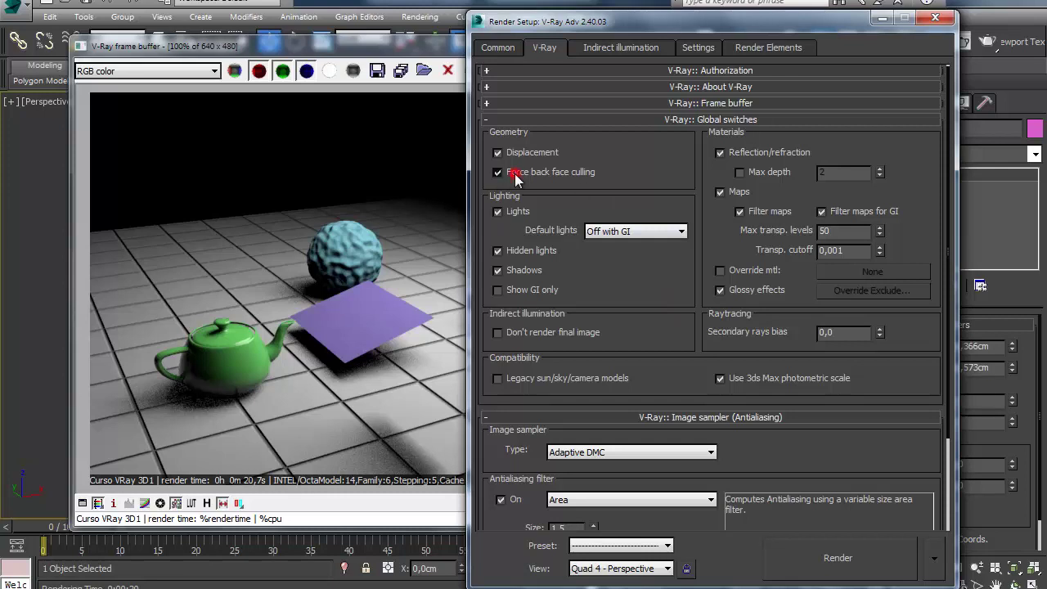
pyautogui.click(865, 547)
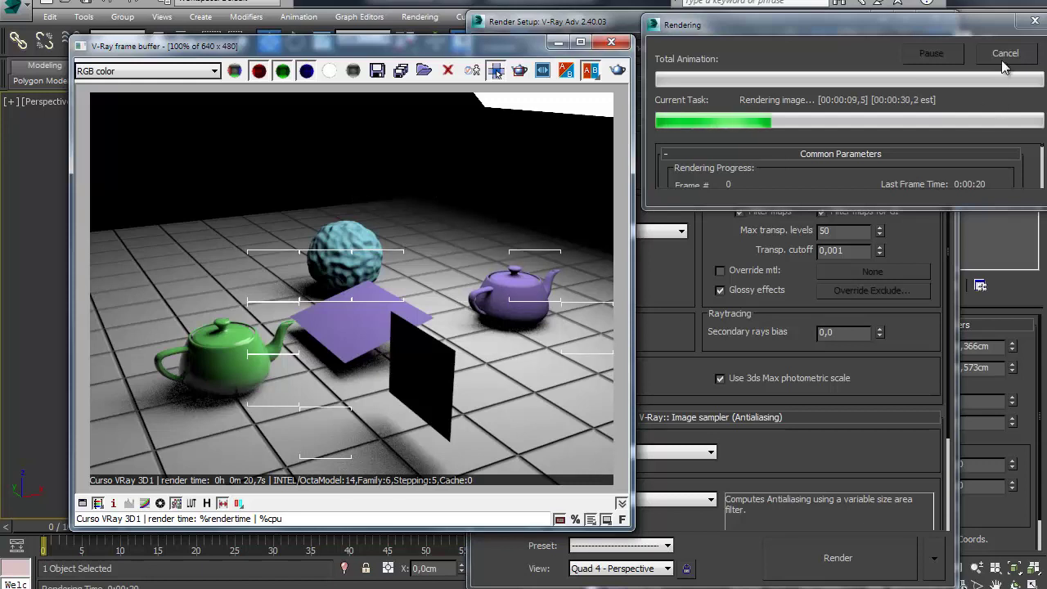
# - Turn off Lights in the V-Ray global switches and render the perspective view
pyautogui.click(658, 281)
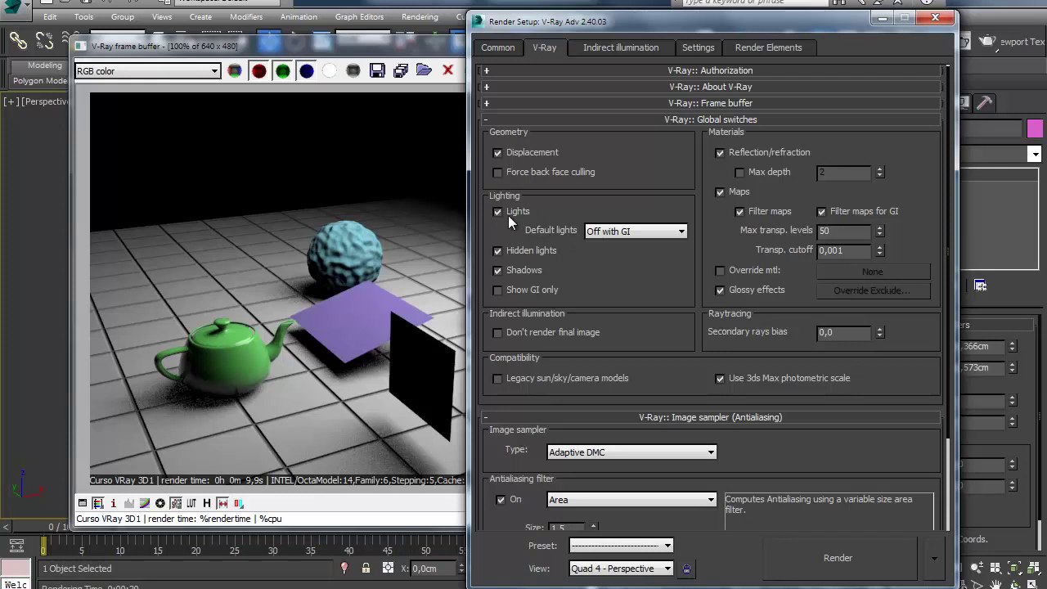
pyautogui.click(508, 215)
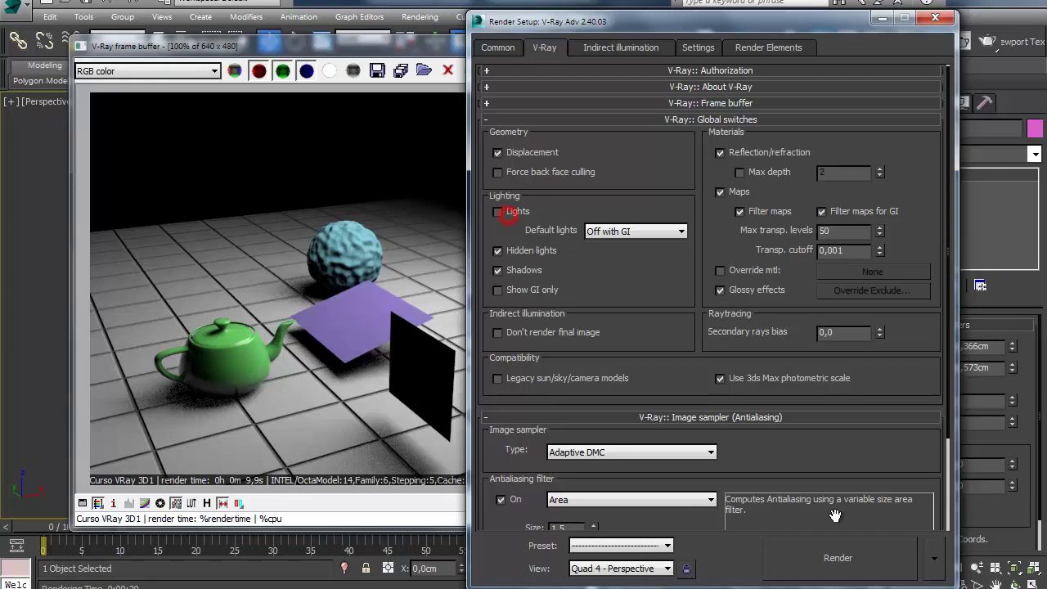
pyautogui.click(837, 556)
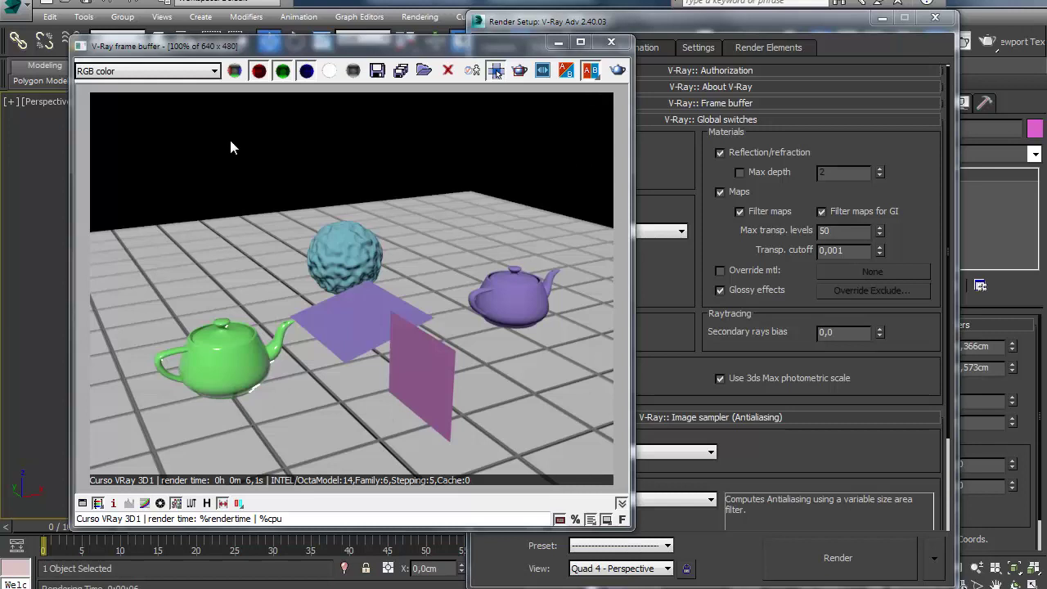
# - Set Default lights to Off in the V-Ray global switches and render the view with scene lights disabled
pyautogui.click(671, 381)
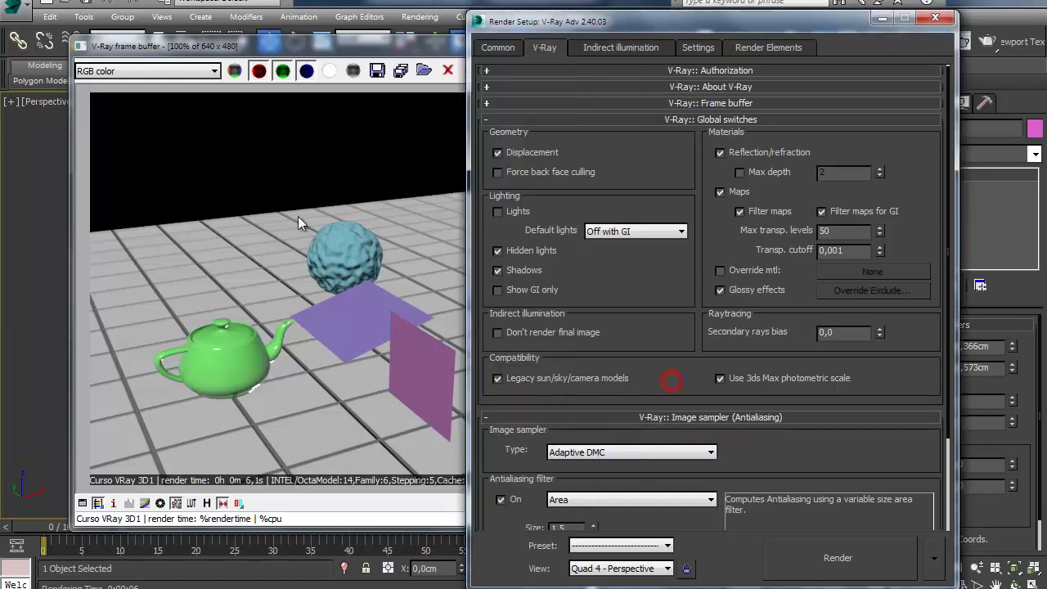
pyautogui.click(630, 234)
pyautogui.click(615, 248)
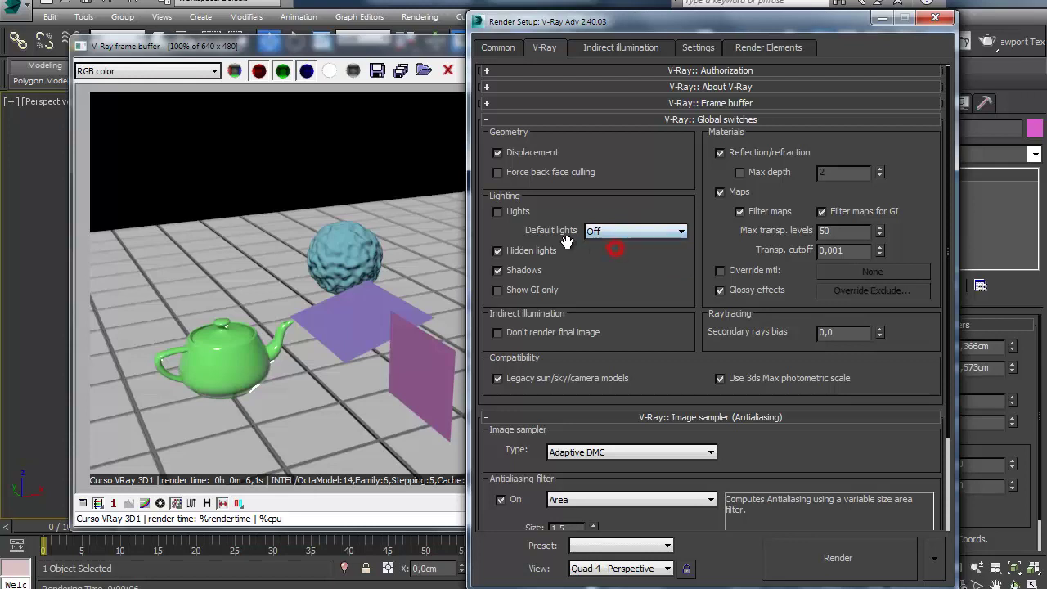
pyautogui.click(847, 558)
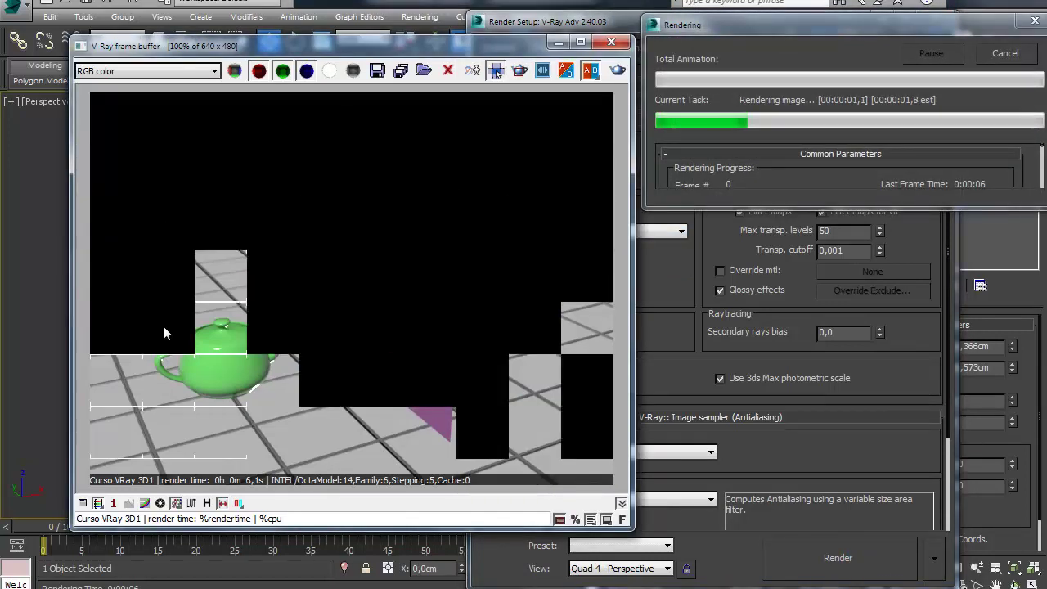
# - Turn Lights back on in the global switches, start a render, and cancel it partway
pyautogui.click(674, 340)
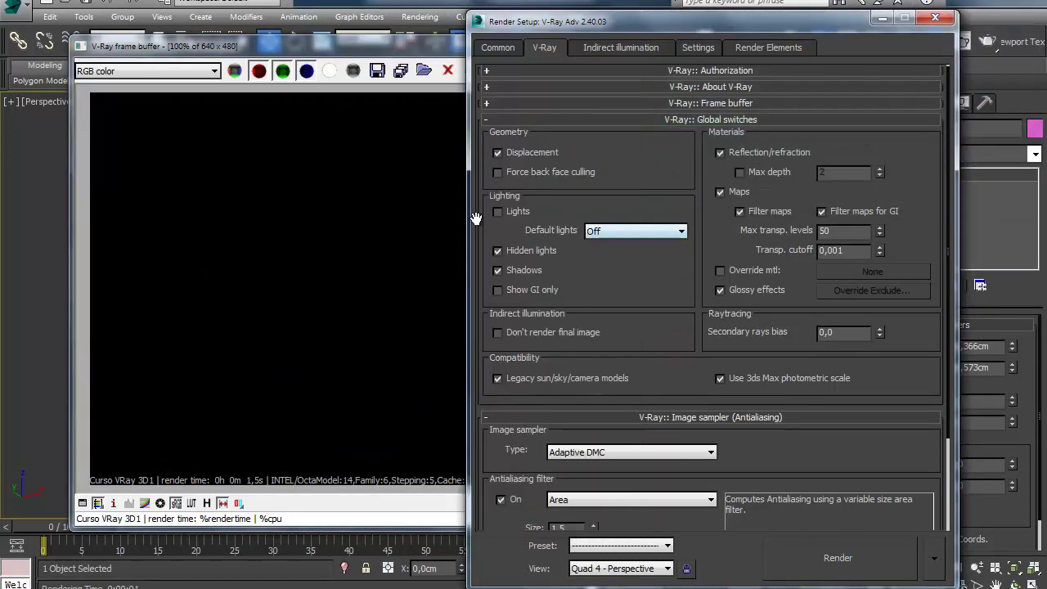
pyautogui.click(837, 560)
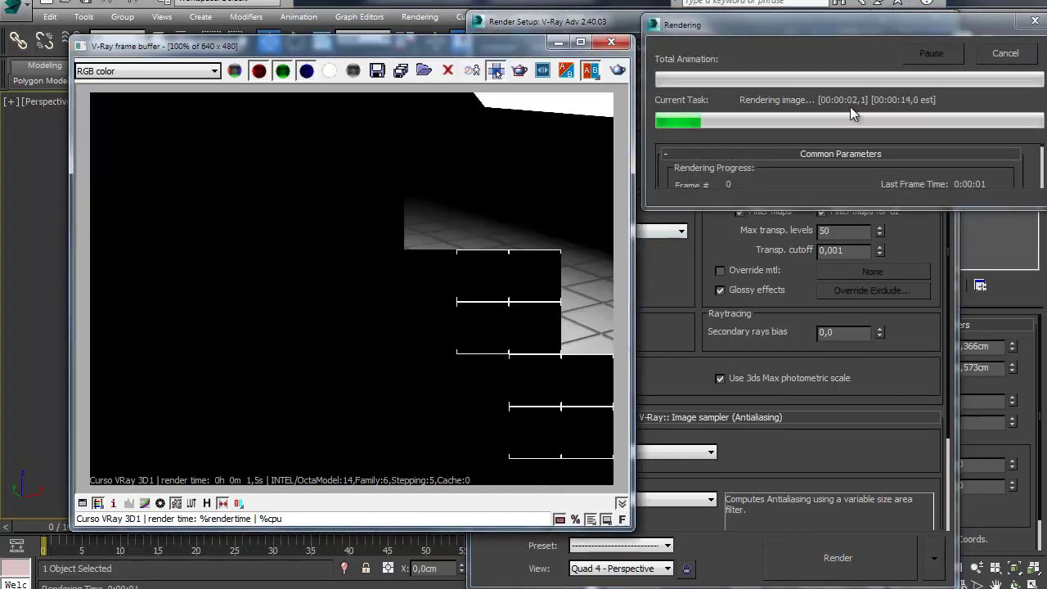
pyautogui.click(999, 50)
# - Select the V-Ray plane light above the scene, turn it off in its parameters, and render the view
pyautogui.click(610, 42)
pyautogui.click(935, 17)
pyautogui.click(676, 119)
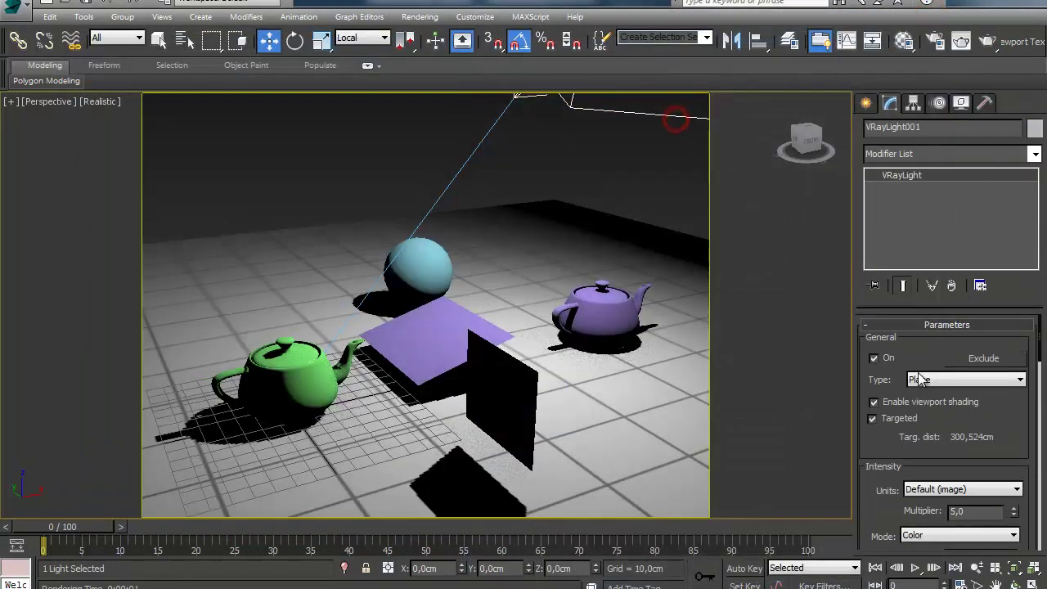
pyautogui.click(873, 357)
pyautogui.click(936, 41)
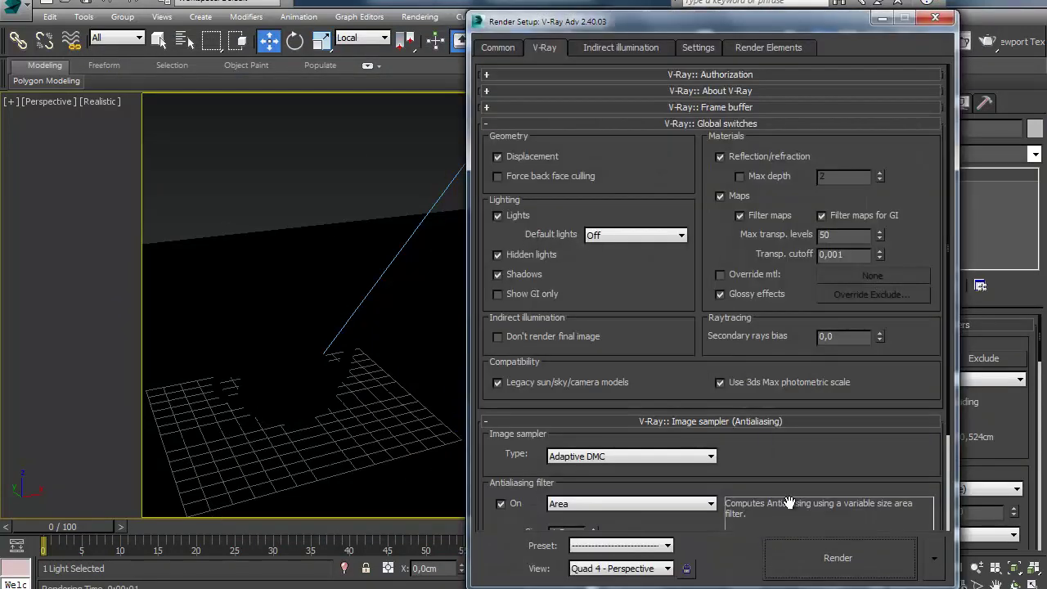
pyautogui.click(838, 557)
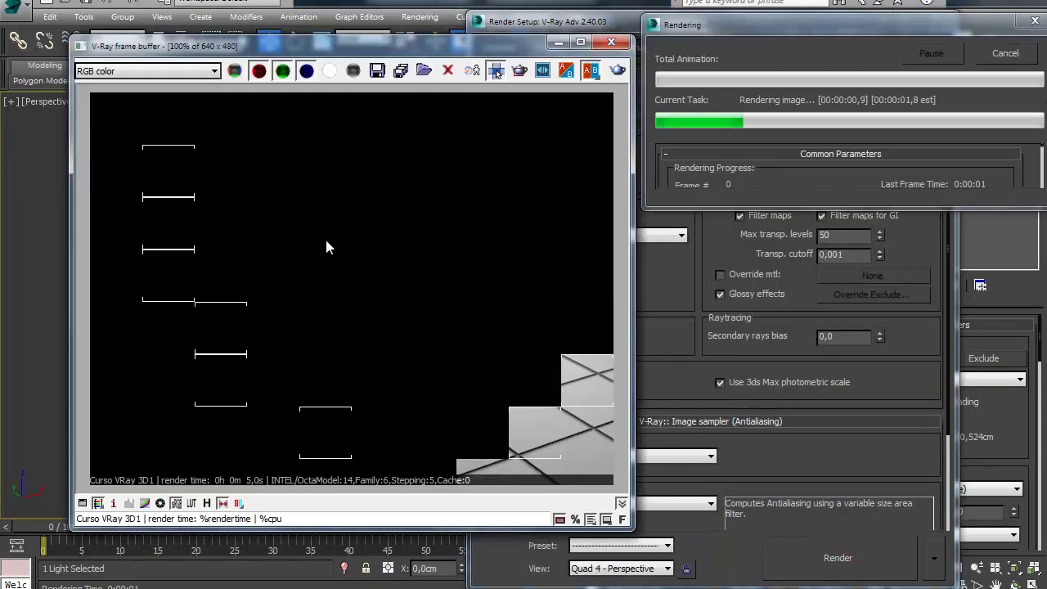
# - Set Default lights to Off with GI in the V-Ray global switches
pyautogui.click(714, 311)
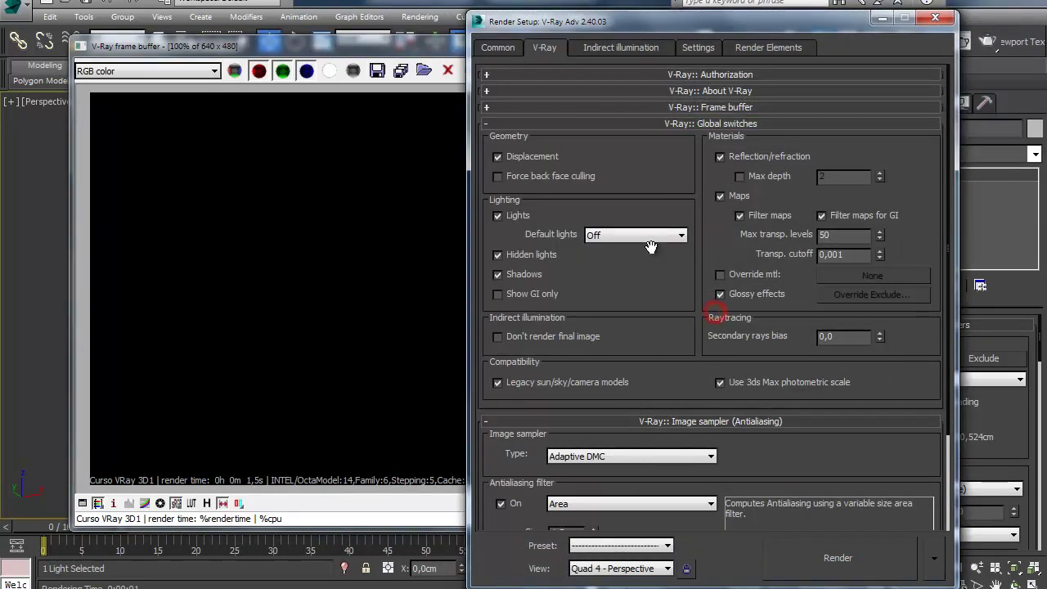
pyautogui.click(613, 237)
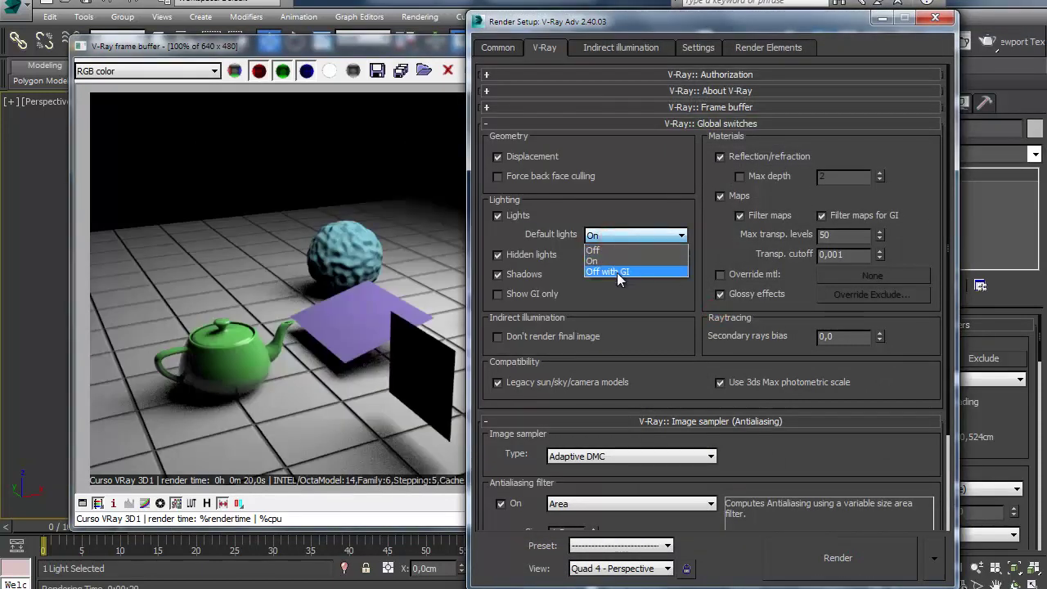
pyautogui.click(638, 271)
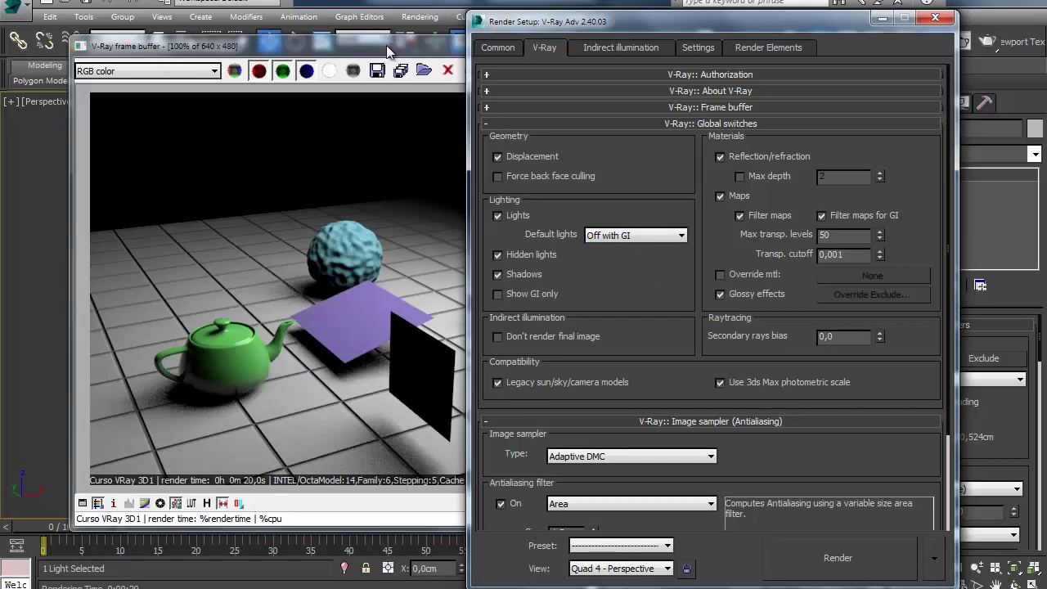
# - Close the render setup, switch off the V-Ray plane light, and render the perspective view
pyautogui.click(928, 18)
pyautogui.click(874, 358)
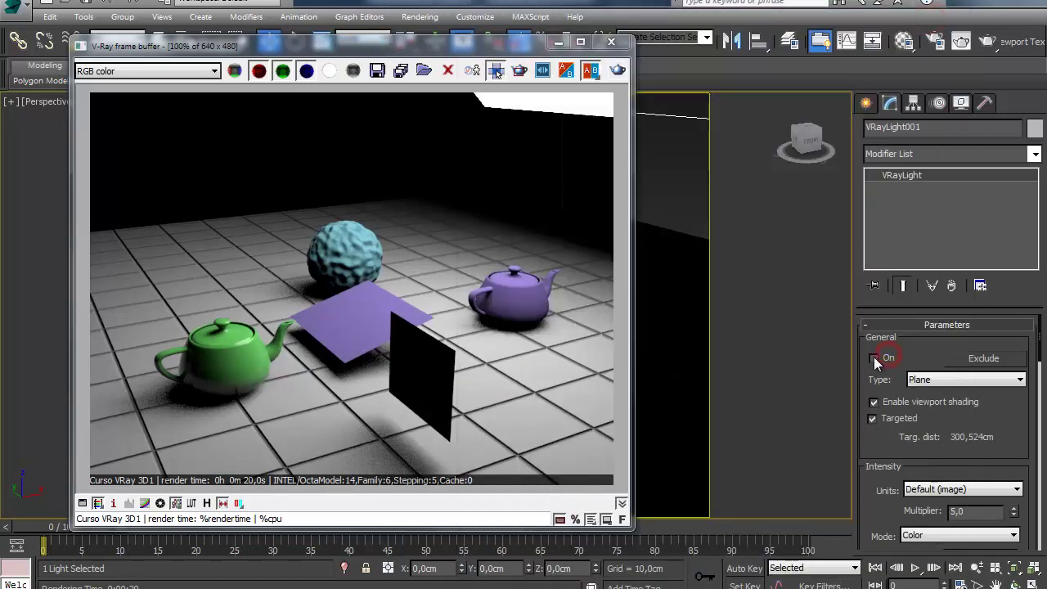
pyautogui.click(990, 41)
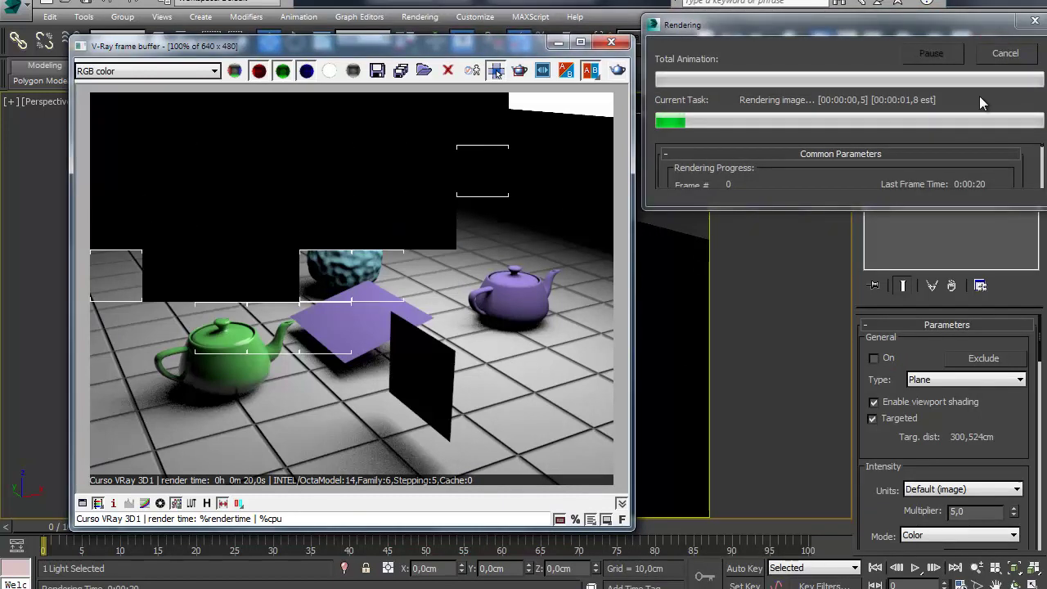
# - Delete the V-Ray plane light and run a partial test render of the perspective view
pyautogui.click(1009, 53)
pyautogui.click(609, 43)
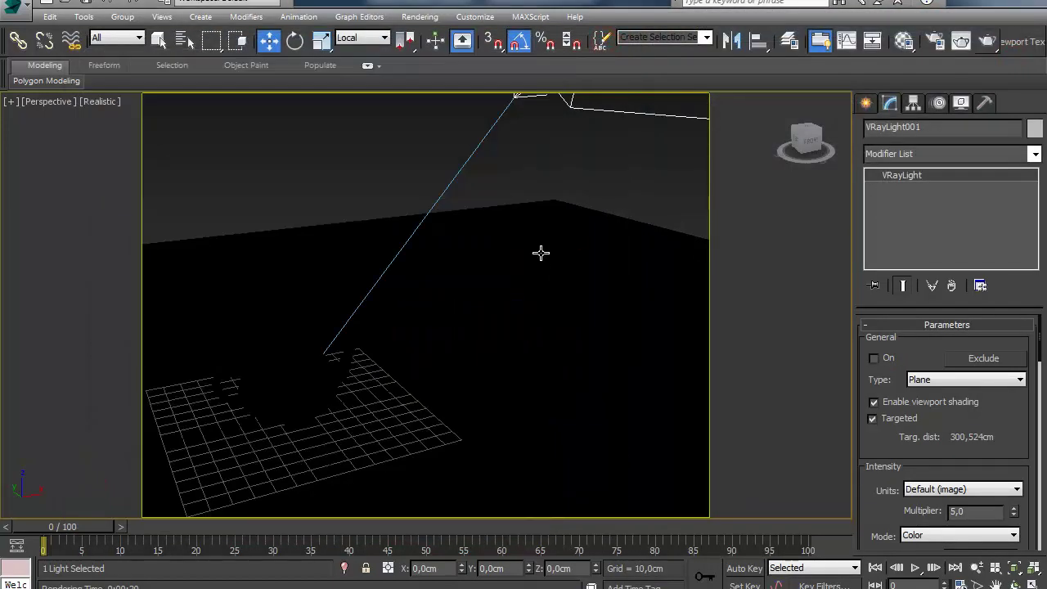
pyautogui.press('Delete')
pyautogui.click(988, 42)
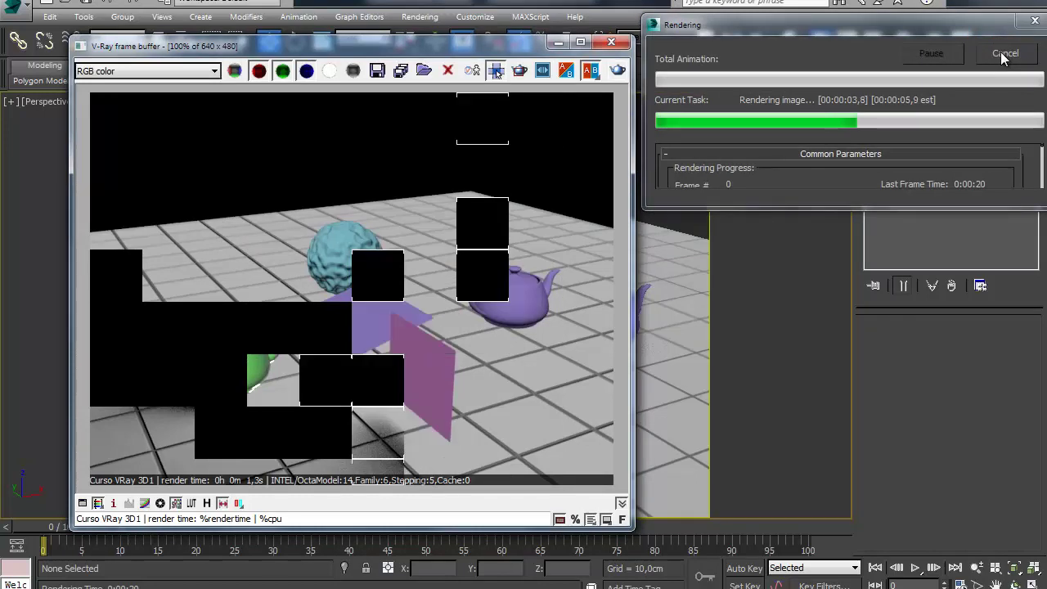
pyautogui.click(1004, 55)
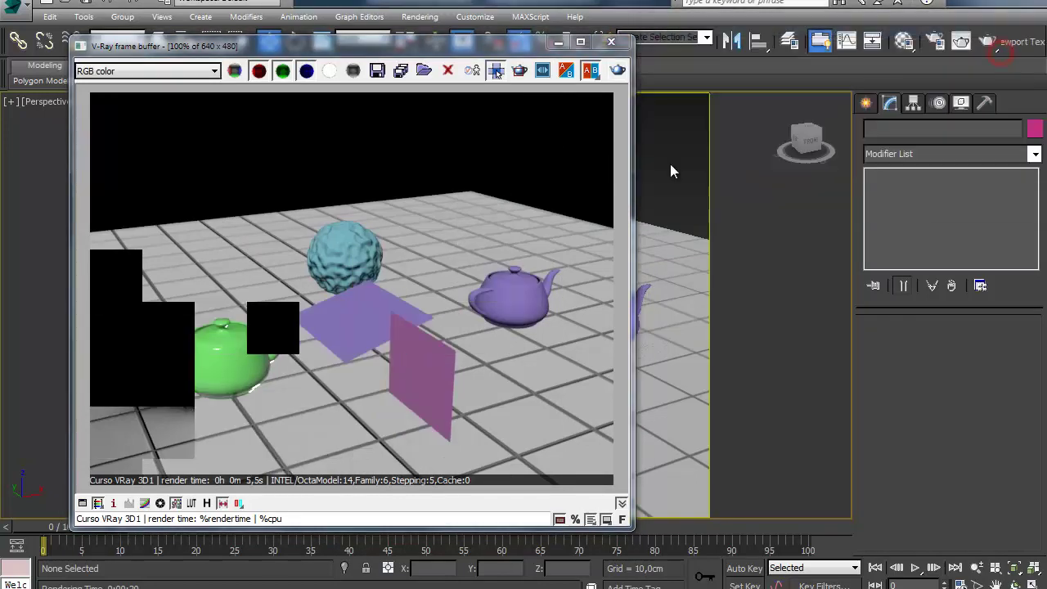
# - Turn on indirect illumination with the irradiance map preset set to Very low, and run a brief test render
pyautogui.press('F10')
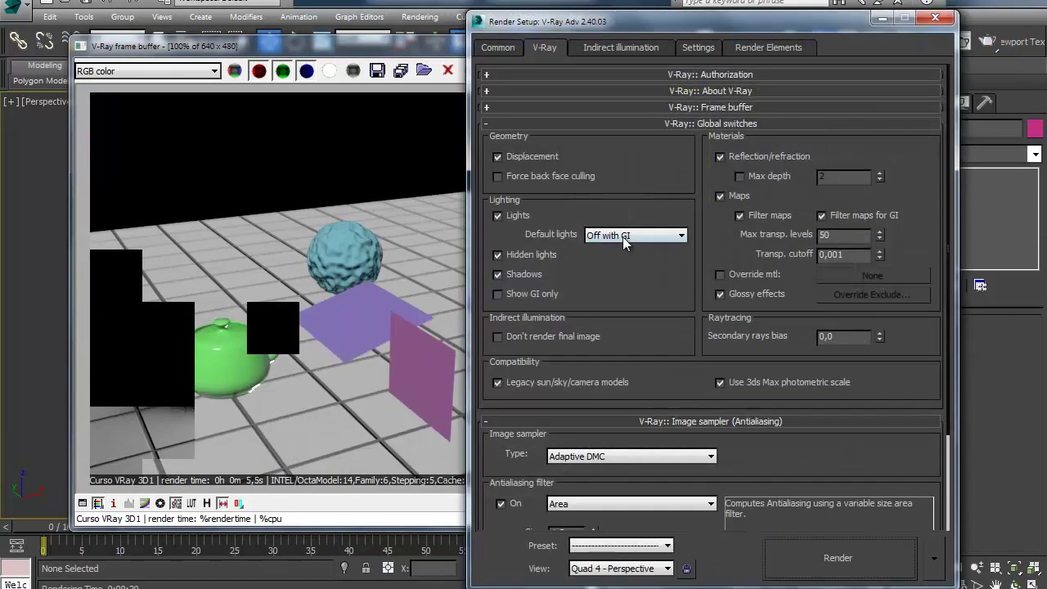
pyautogui.click(605, 49)
pyautogui.click(490, 99)
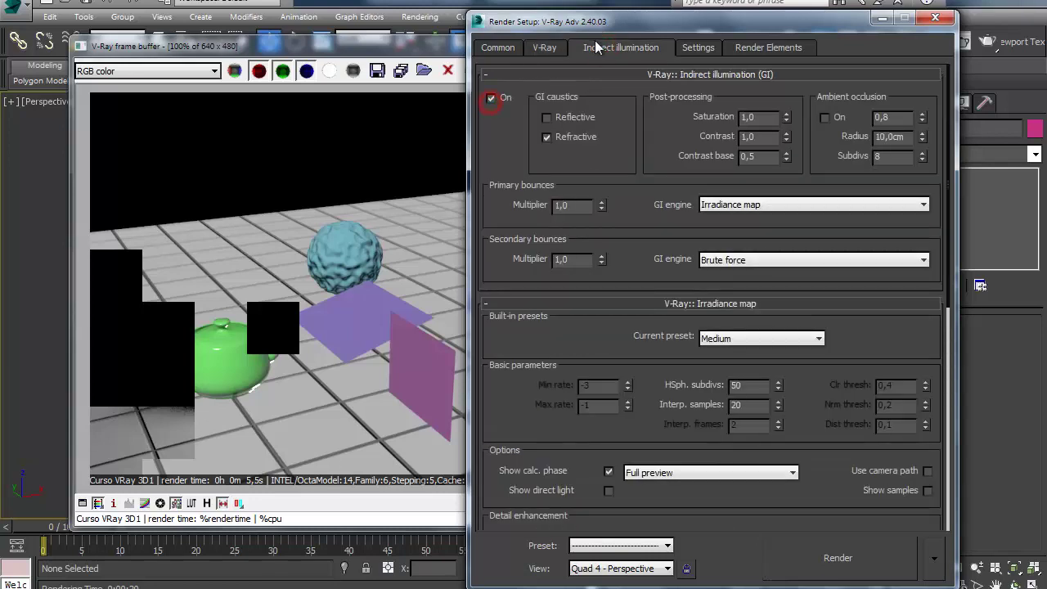
pyautogui.click(762, 340)
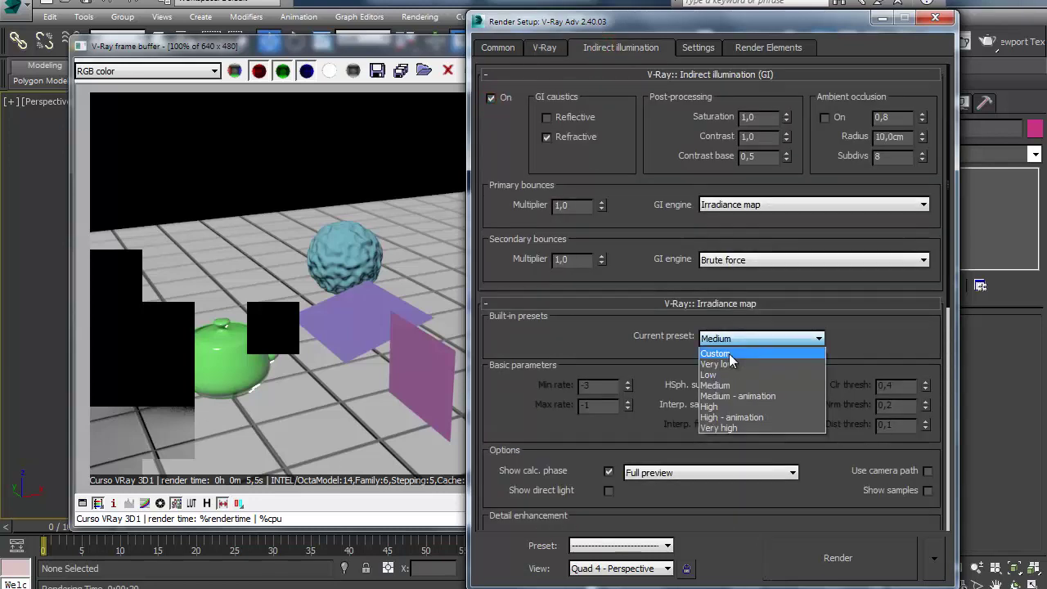
pyautogui.click(728, 366)
pyautogui.moveTo(644, 254); pyautogui.dragTo(643, 243)
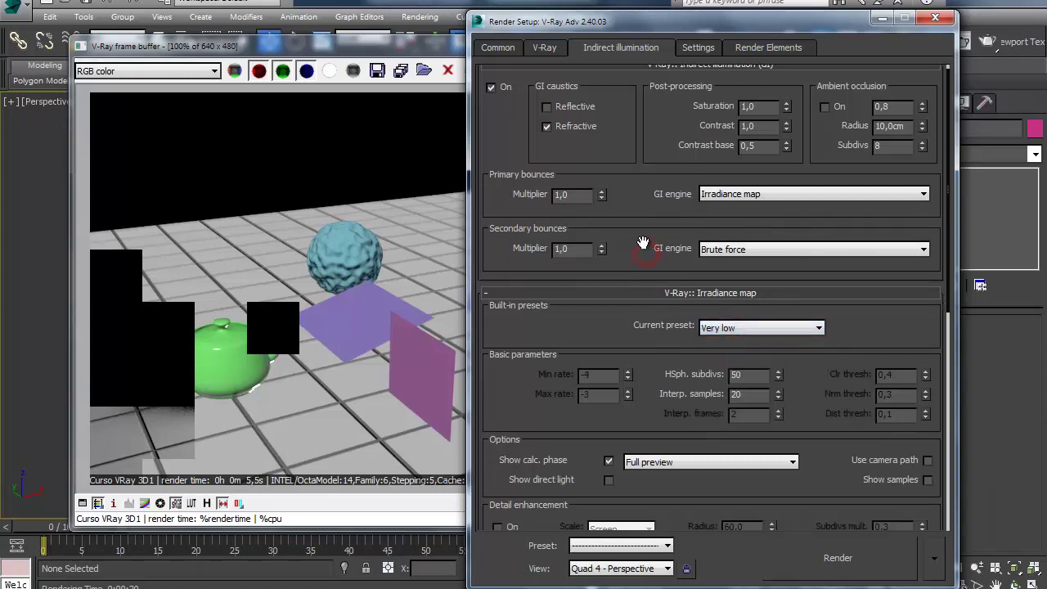
pyautogui.click(842, 557)
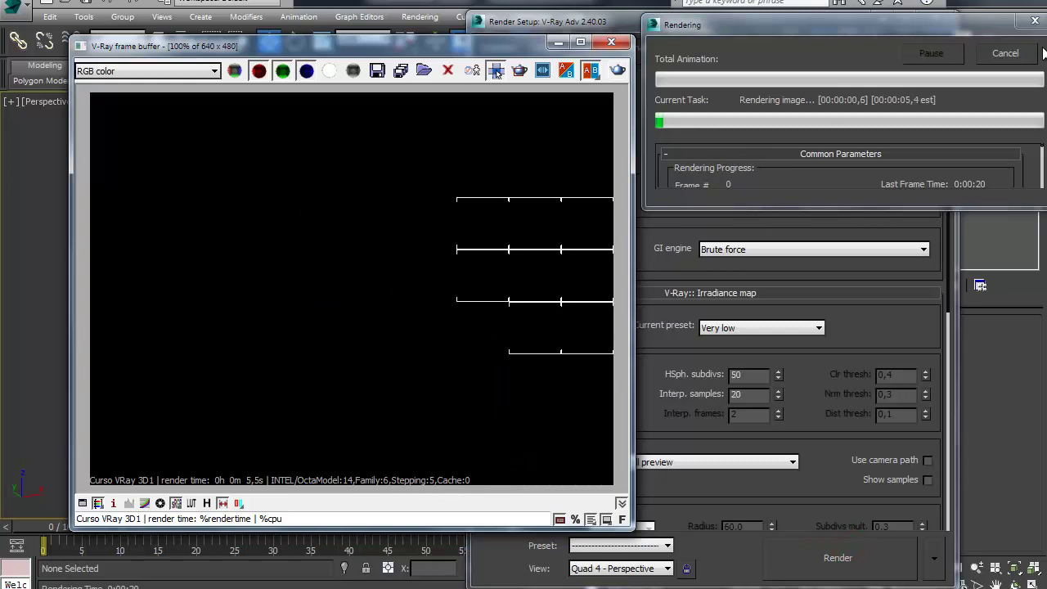
pyautogui.click(993, 54)
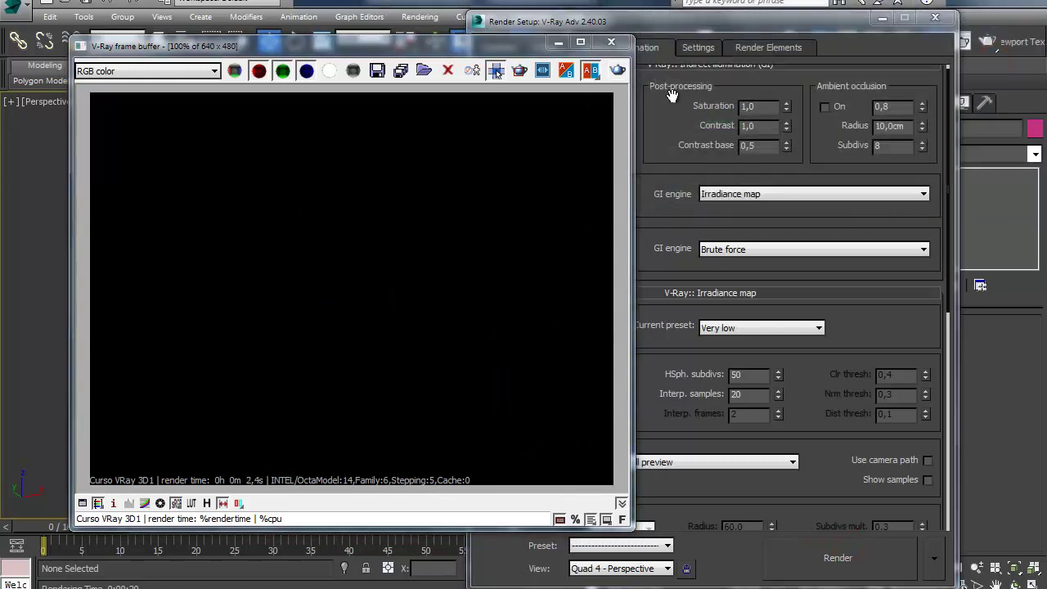
# - Set Default lights to On in the V-Ray global switches and run a partial test render
pyautogui.click(667, 118)
pyautogui.click(544, 47)
pyautogui.click(642, 260)
pyautogui.click(629, 236)
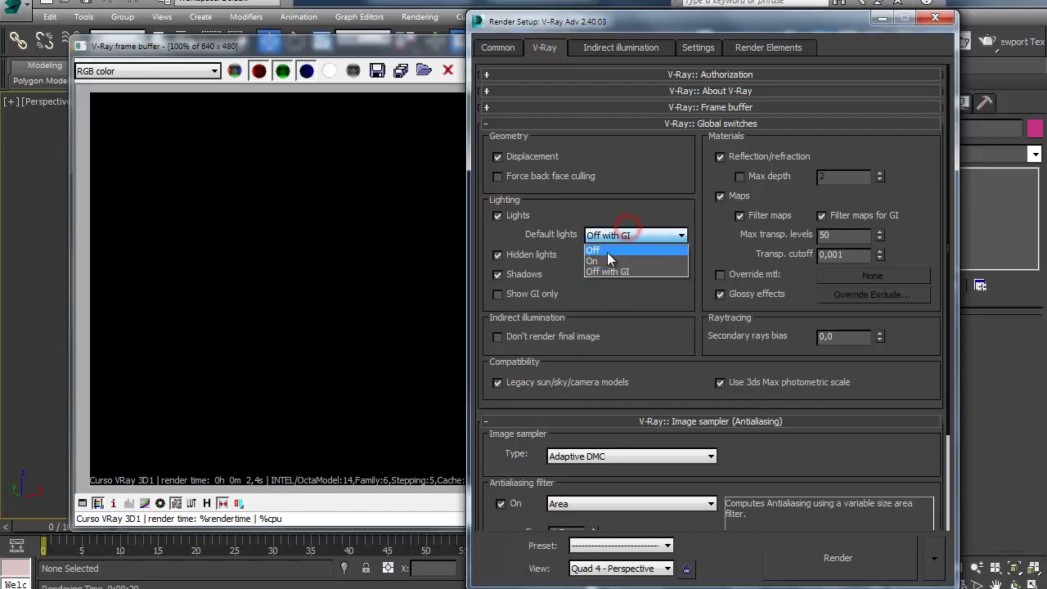
pyautogui.click(608, 260)
pyautogui.click(850, 565)
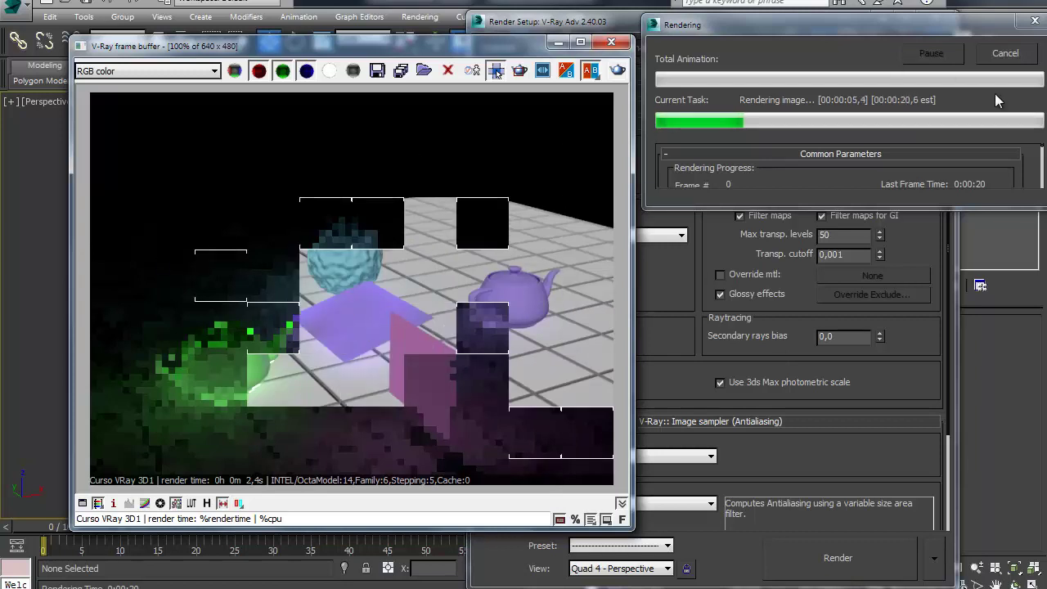
pyautogui.click(689, 283)
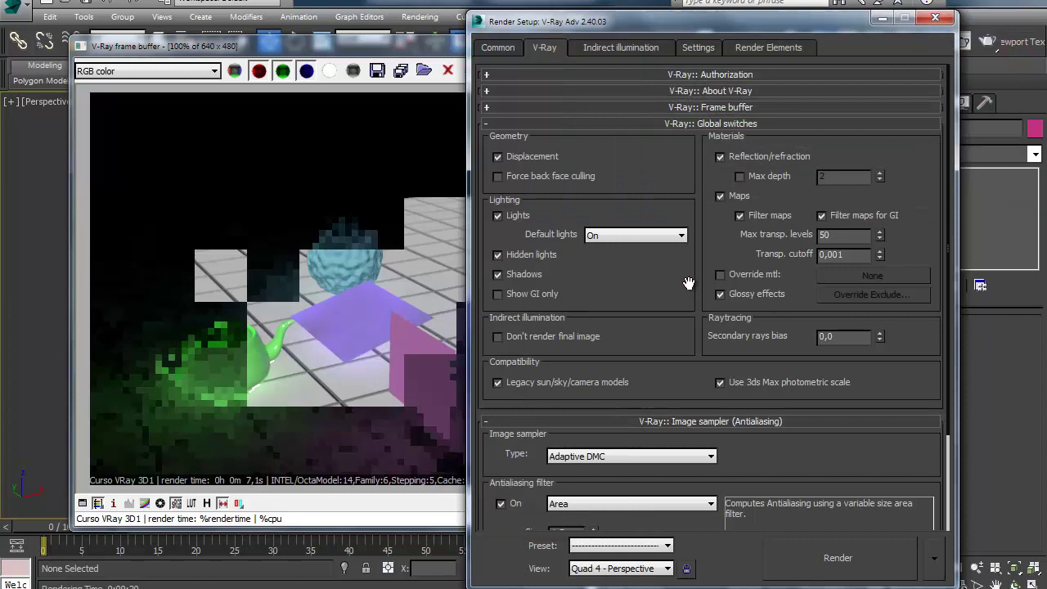
# - Set Default lights back to Off with GI and close the render setup and the frame buffer
pyautogui.click(620, 236)
pyautogui.click(613, 273)
pyautogui.click(934, 18)
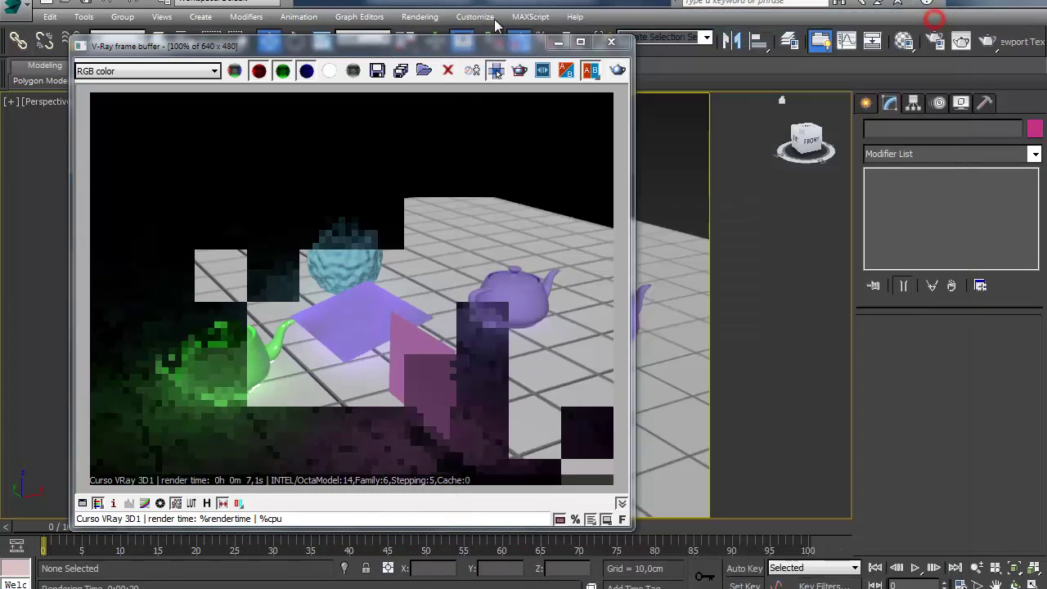
pyautogui.click(613, 39)
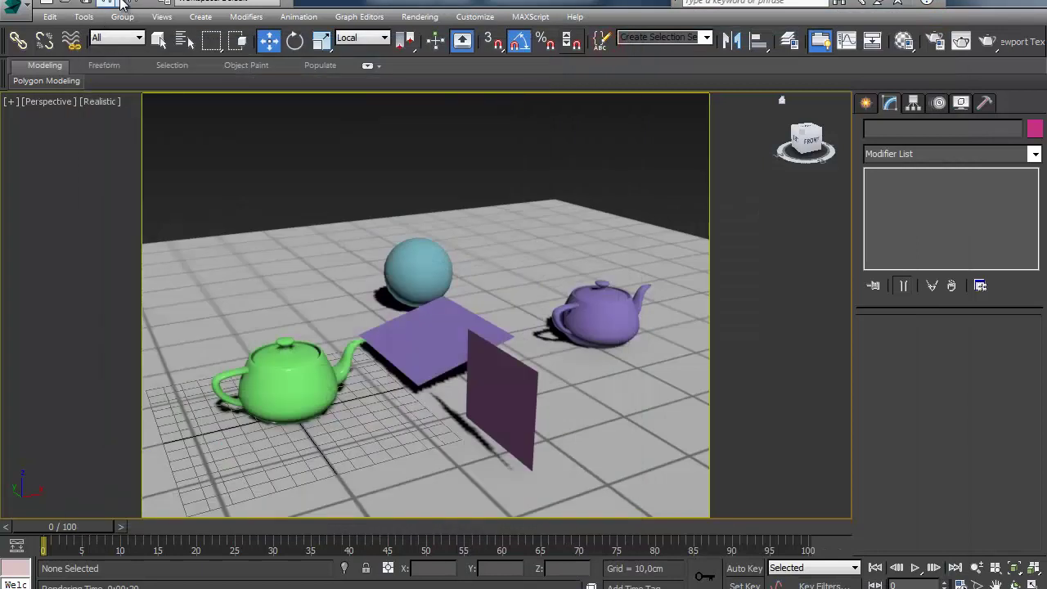
# - Undo the recent changes back through the light's deletion and check the indirect illumination setting
pyautogui.click(115, 4)
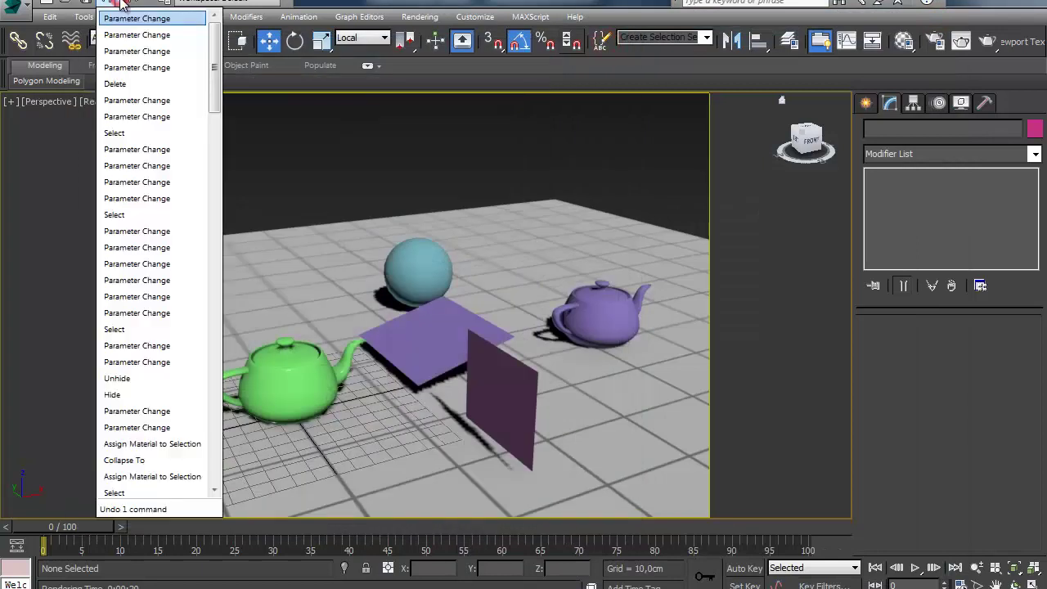
pyautogui.click(130, 83)
pyautogui.click(932, 42)
pyautogui.click(597, 49)
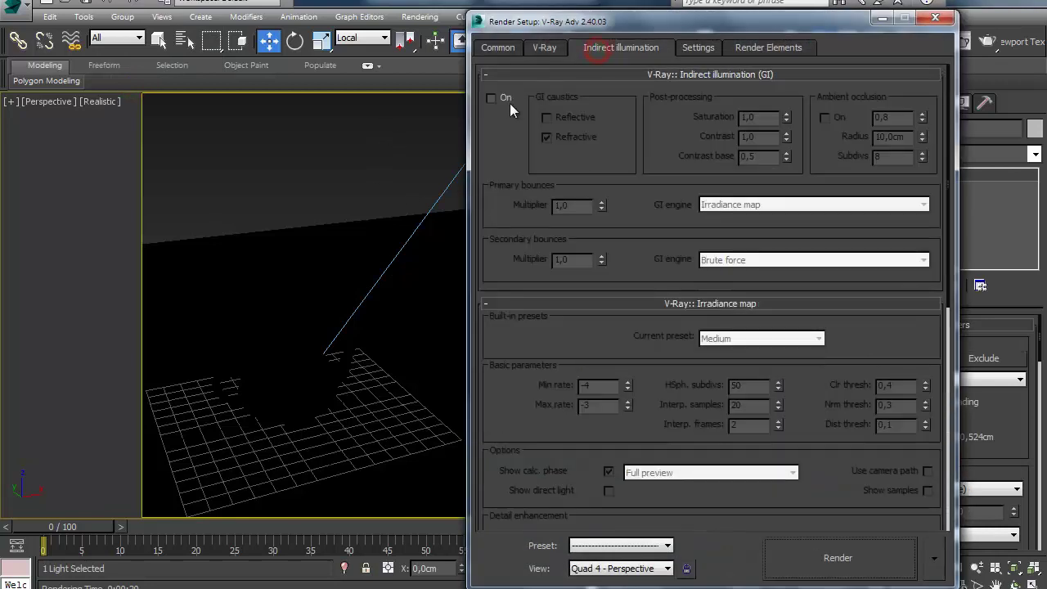
pyautogui.click(937, 17)
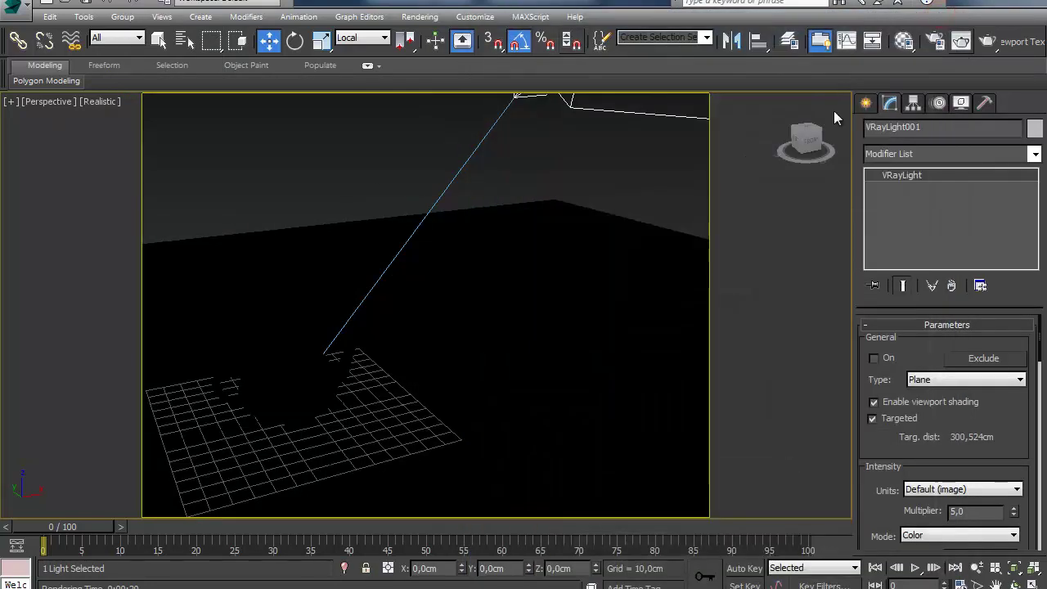
# - Turn the V-Ray plane light on in its parameters and run a partial test render
pyautogui.click(874, 357)
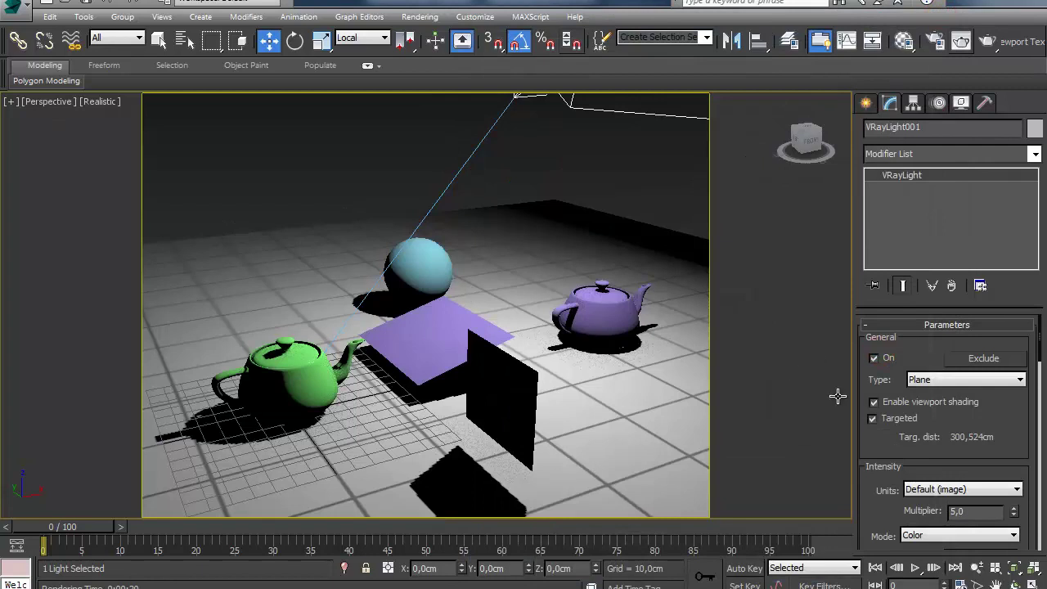
pyautogui.click(885, 361)
pyautogui.click(885, 361)
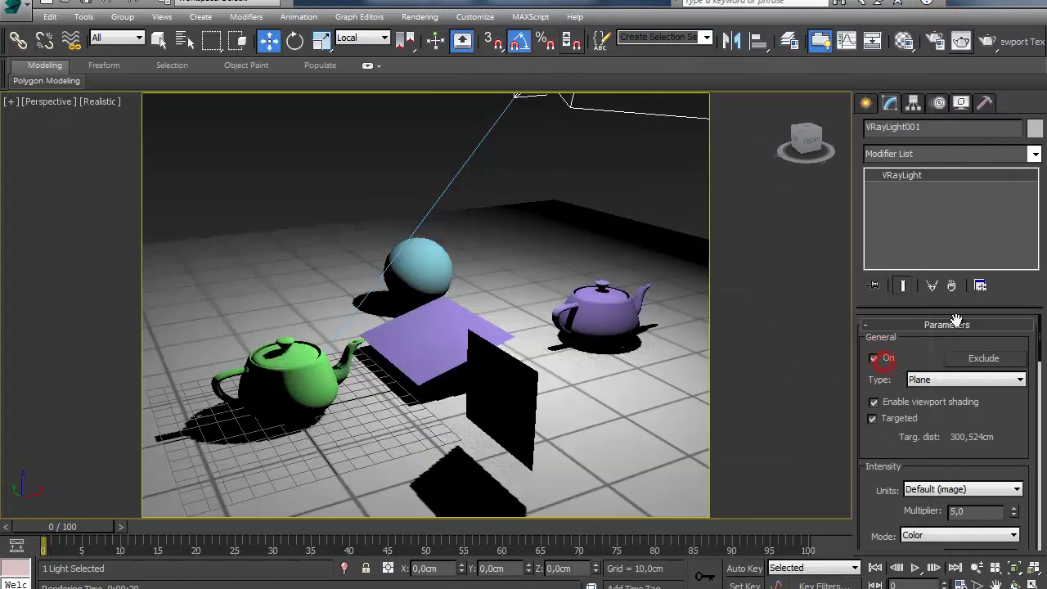
pyautogui.click(986, 46)
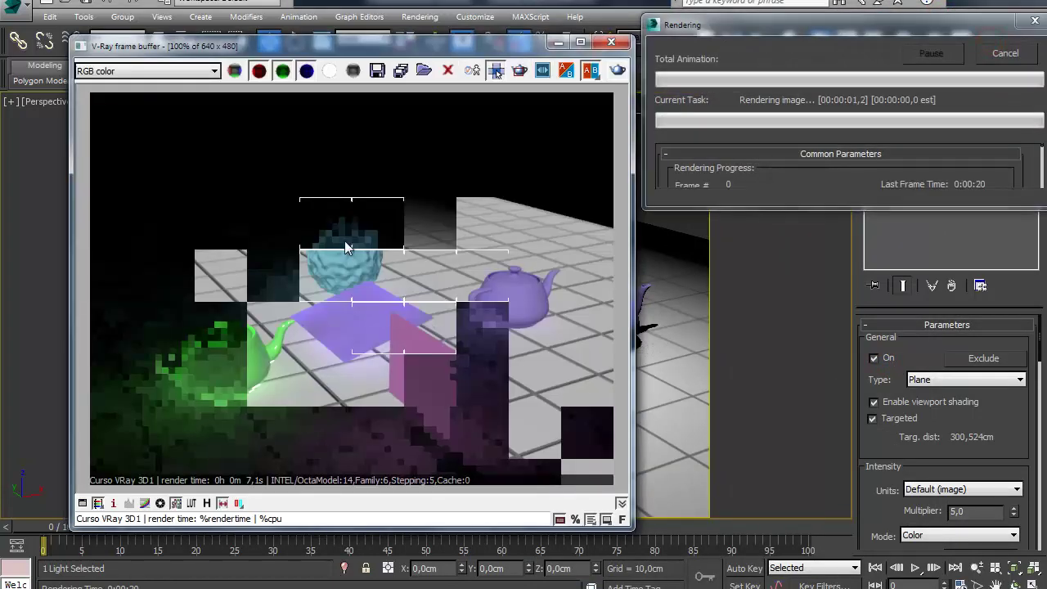
pyautogui.click(1007, 54)
# - Keep Default lights at Off with GI and turn off Hidden lights in the V-Ray global switches
pyautogui.press('F10')
pyautogui.click(541, 49)
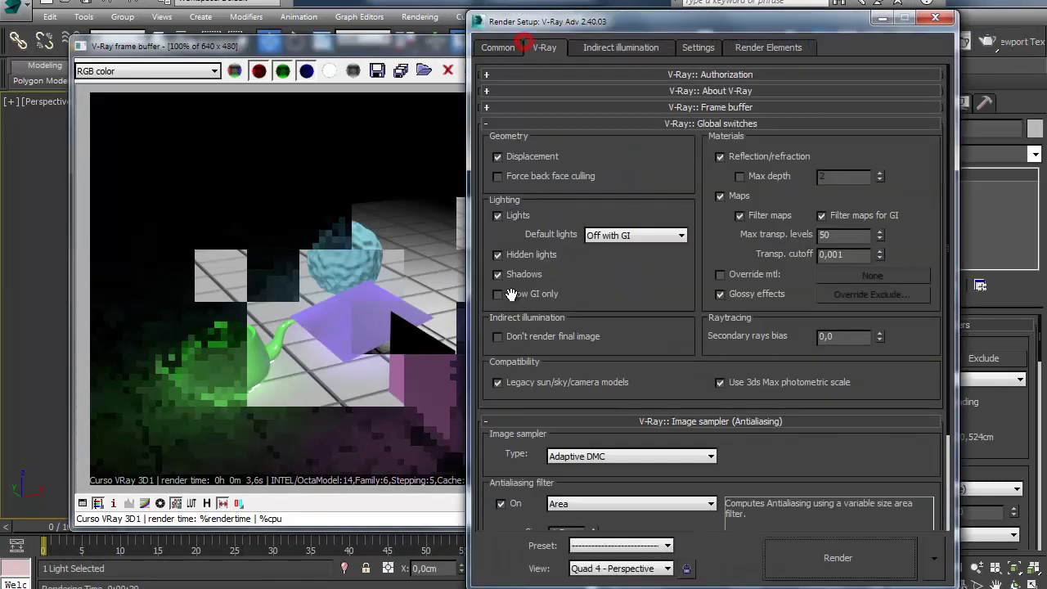
pyautogui.click(615, 235)
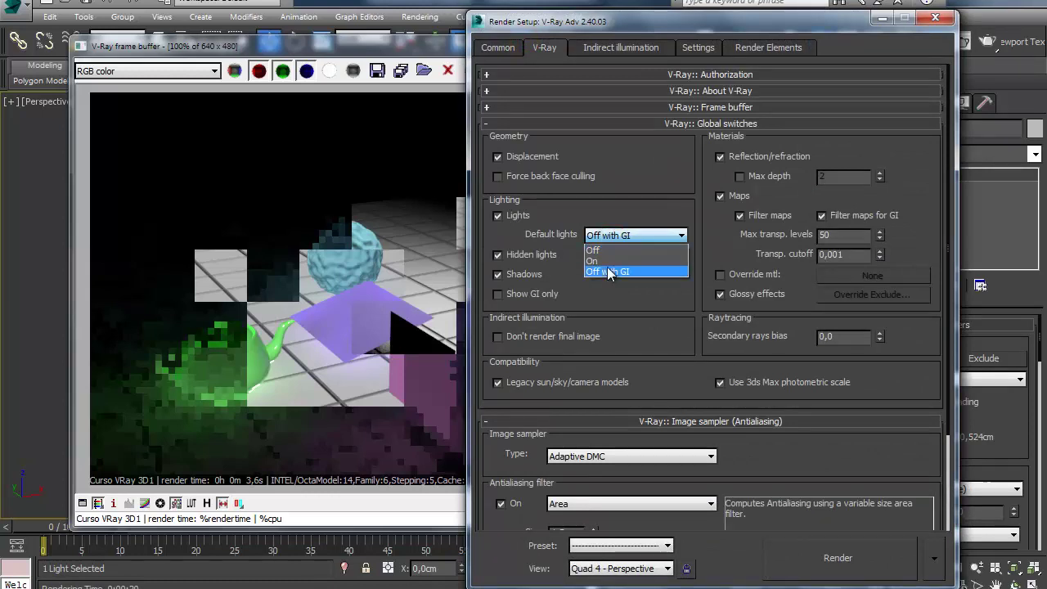
pyautogui.click(607, 269)
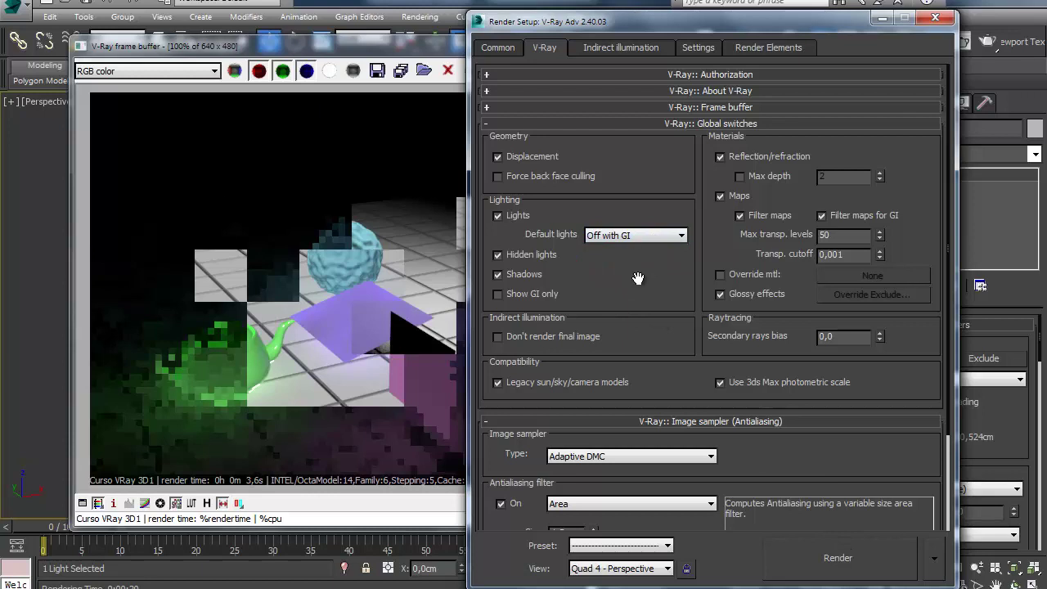
pyautogui.moveTo(634, 294); pyautogui.dragTo(628, 262)
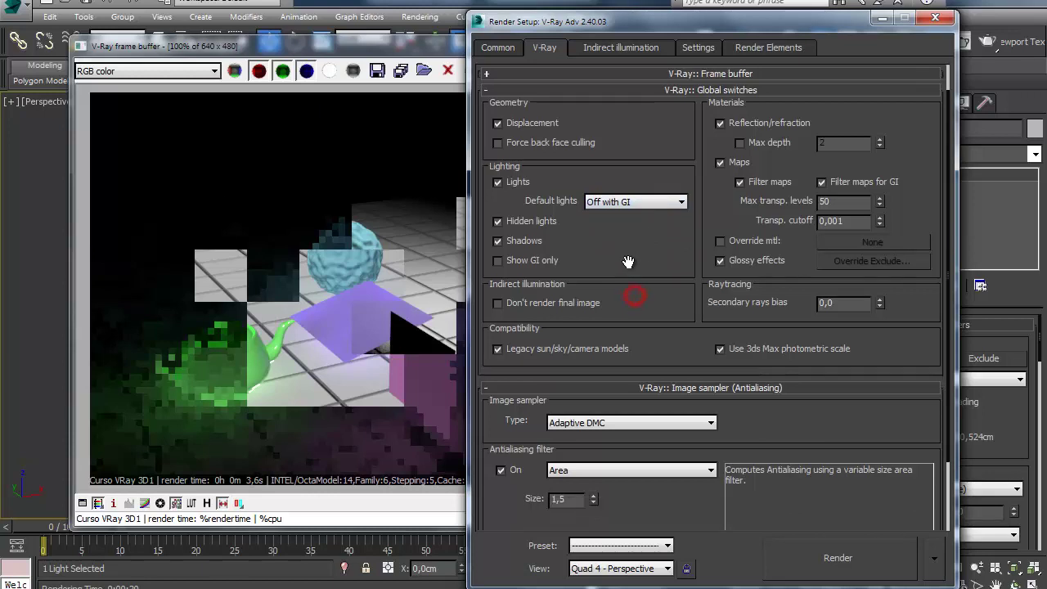
pyautogui.click(498, 221)
pyautogui.click(934, 17)
# - Hide the selected V-Ray plane light and run a partial test render of the perspective view
pyautogui.click(611, 41)
pyautogui.rightClick(665, 110)
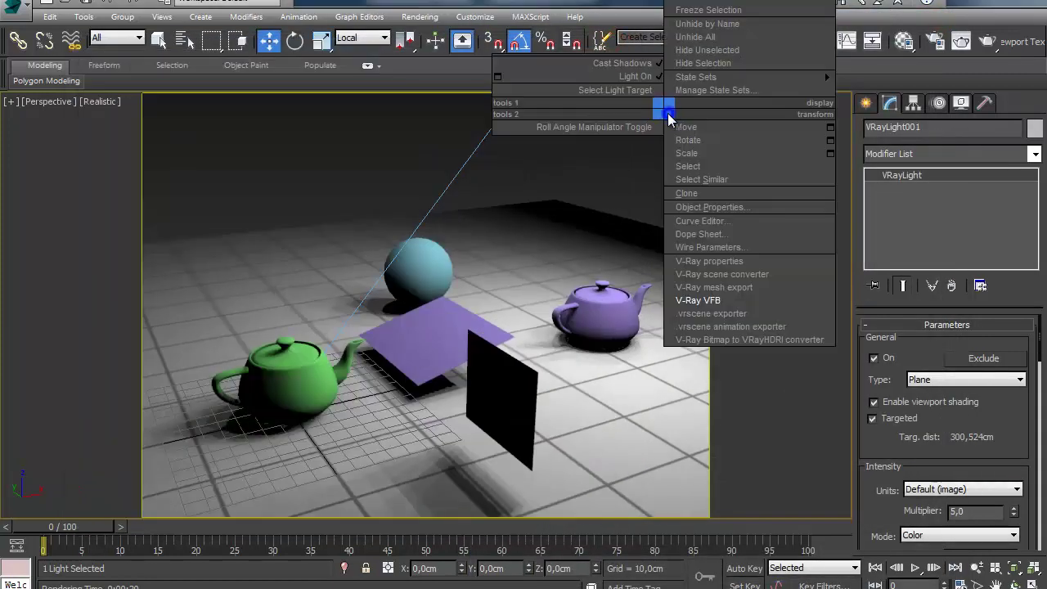
pyautogui.click(708, 65)
pyautogui.hotkey('shift', 'q')
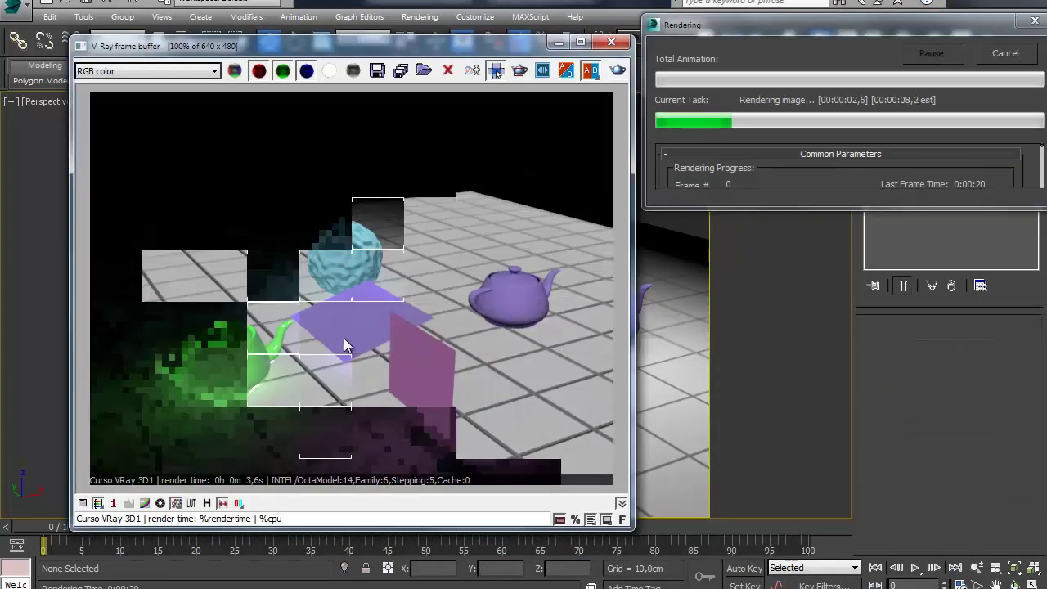
pyautogui.click(1005, 53)
# - Turn Hidden lights back on in the global switches and run a partial test render
pyautogui.click(935, 42)
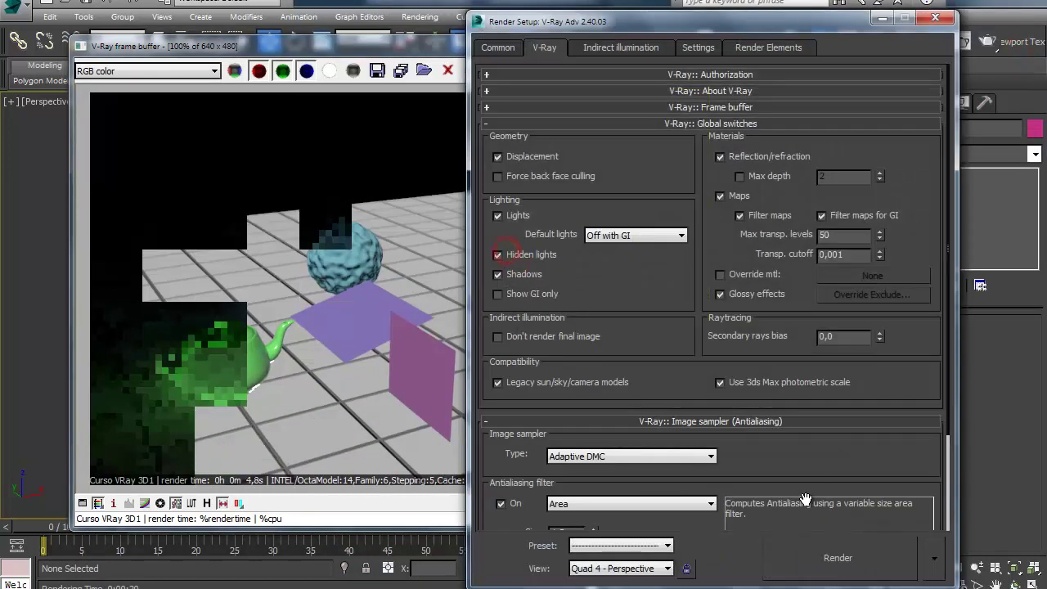
pyautogui.click(821, 548)
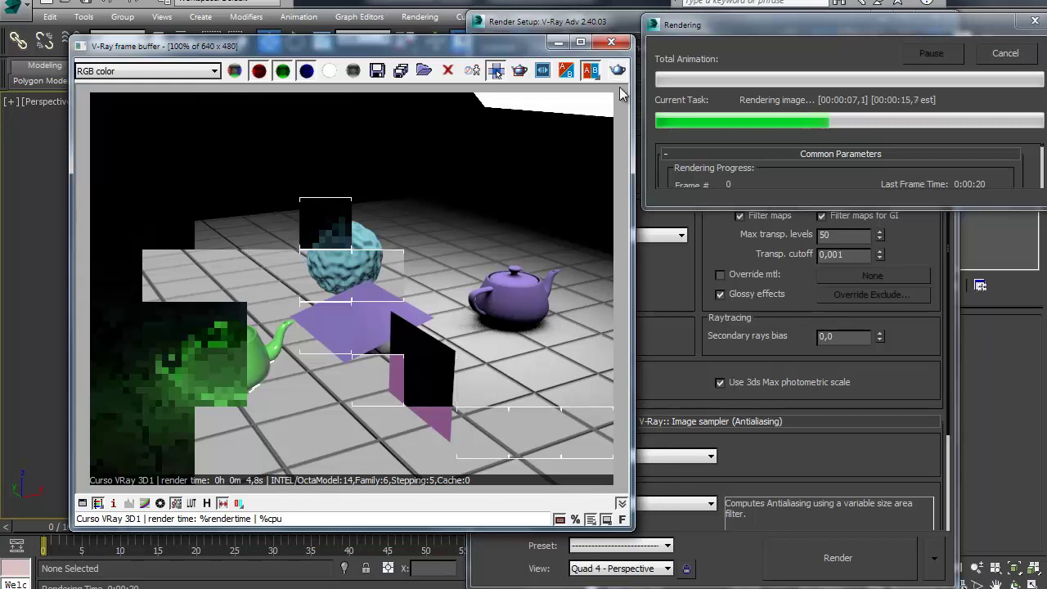
pyautogui.click(1027, 55)
pyautogui.click(611, 42)
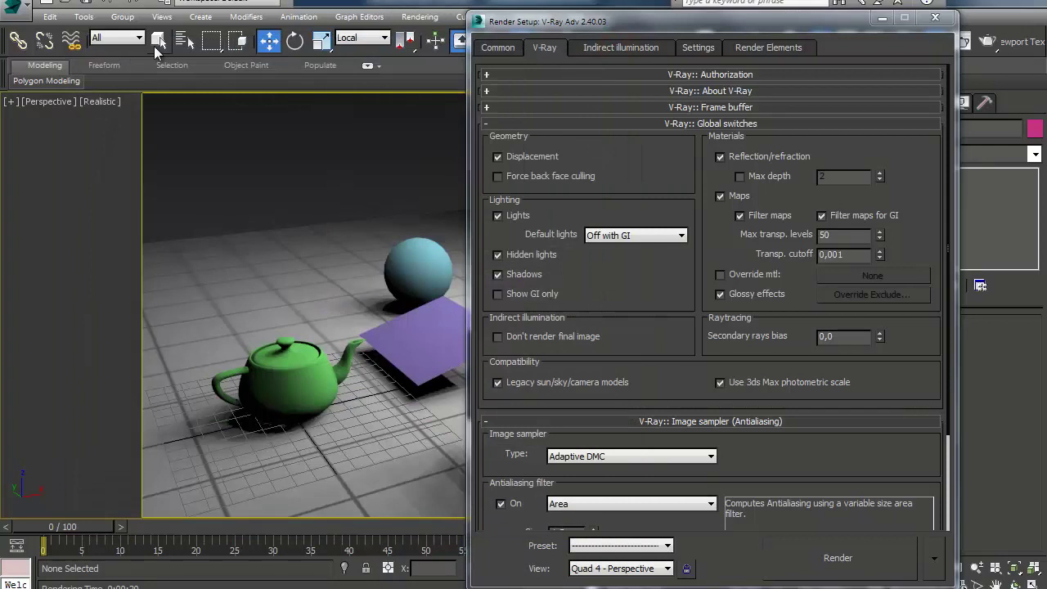
# - Toggle the hidden plane light off and on in the V-Ray Light Lister, and close the lister
pyautogui.click(75, 16)
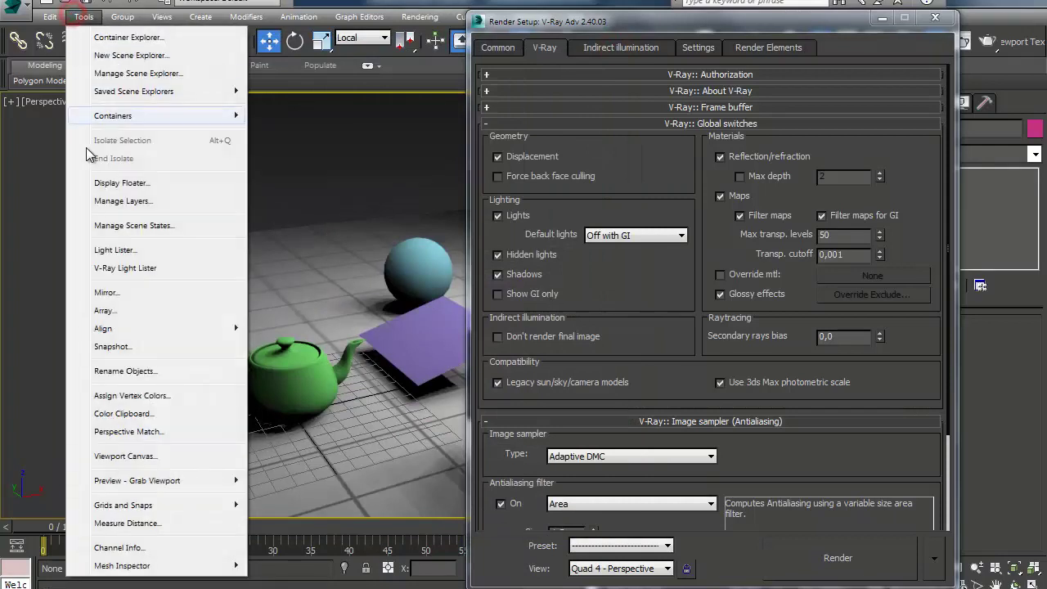
pyautogui.click(127, 268)
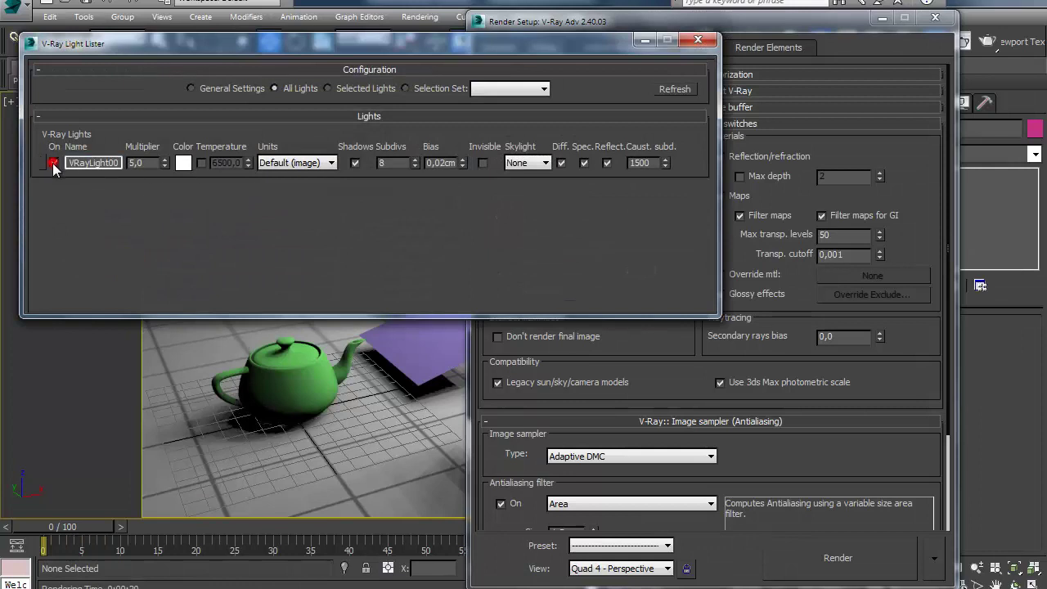
pyautogui.click(53, 163)
pyautogui.click(691, 42)
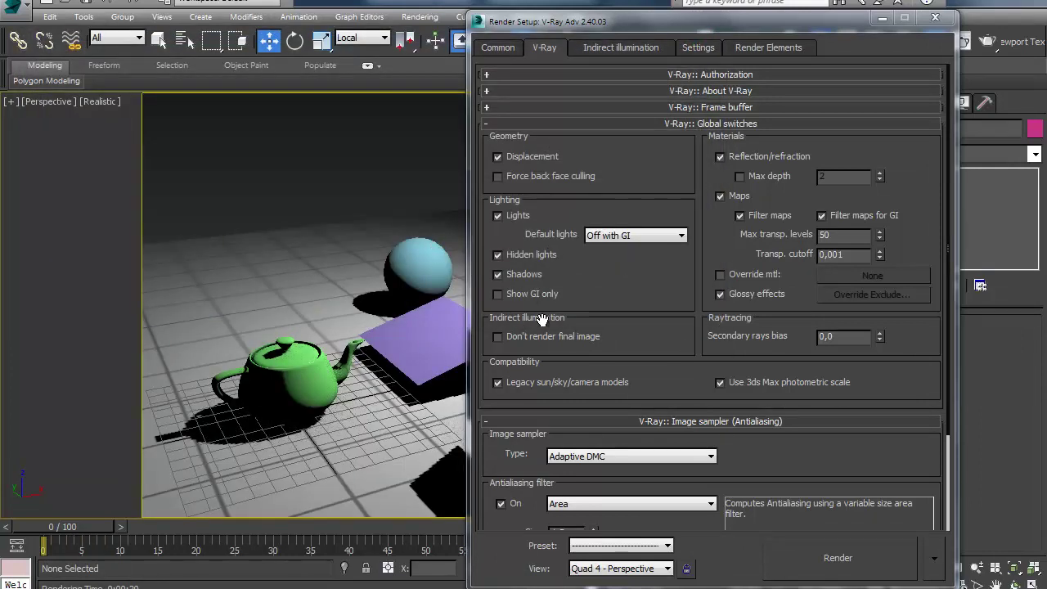
# - Turn off Shadows in the V-Ray global switches and run a test render, stopping it before it completes
pyautogui.click(499, 274)
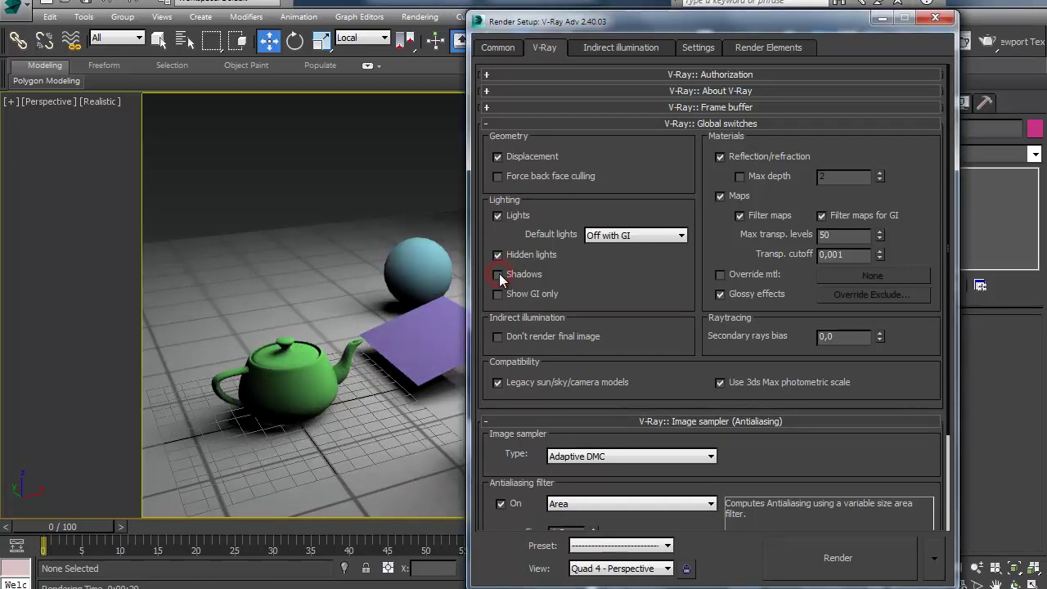
pyautogui.click(883, 559)
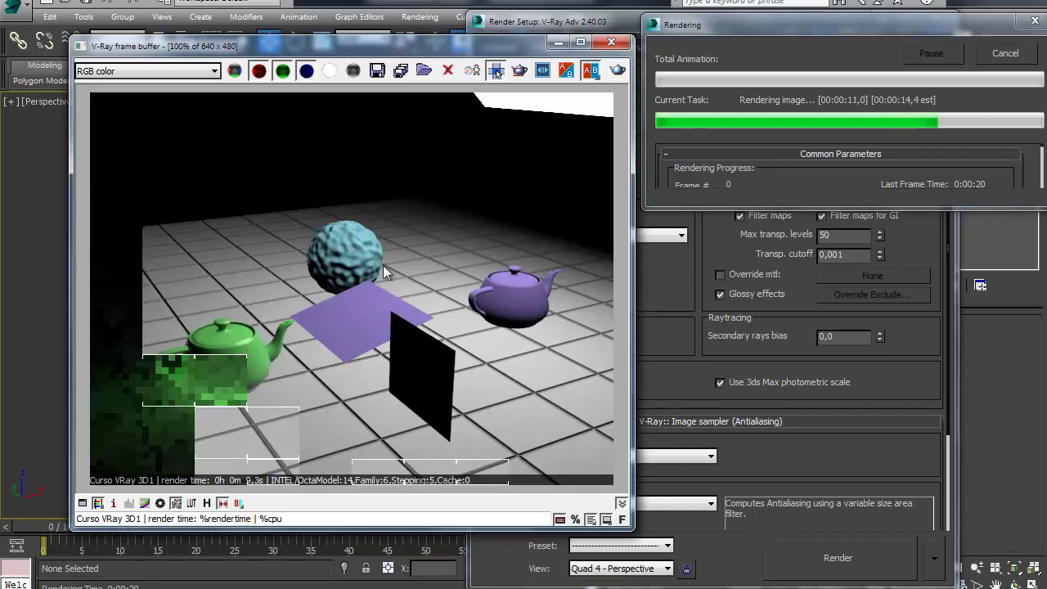
pyautogui.click(1005, 53)
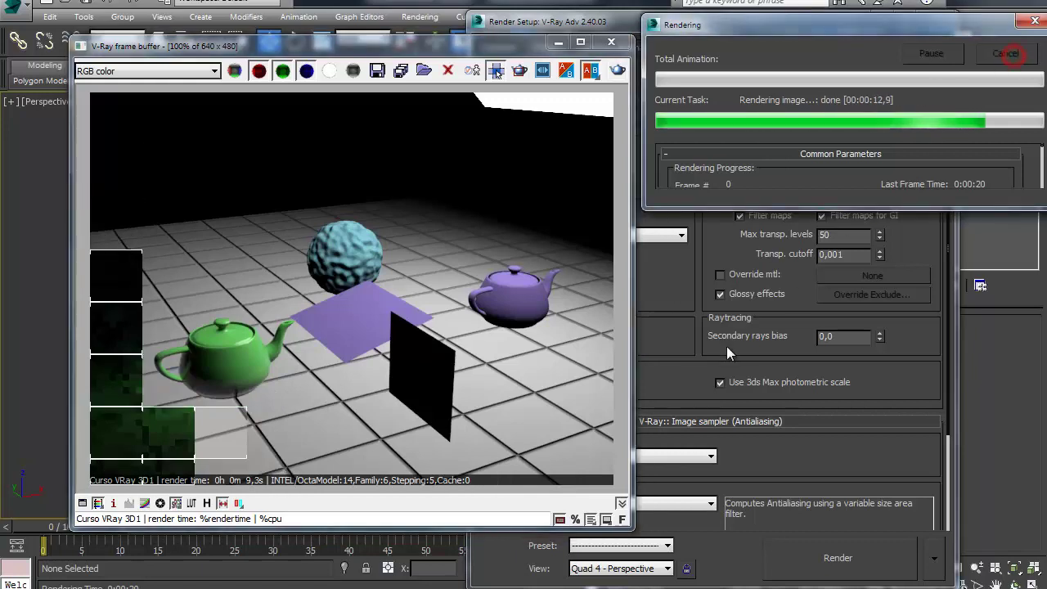
# - Turn Shadows back on in the V-Ray global switches and enable indirect illumination (GI)
pyautogui.click(671, 307)
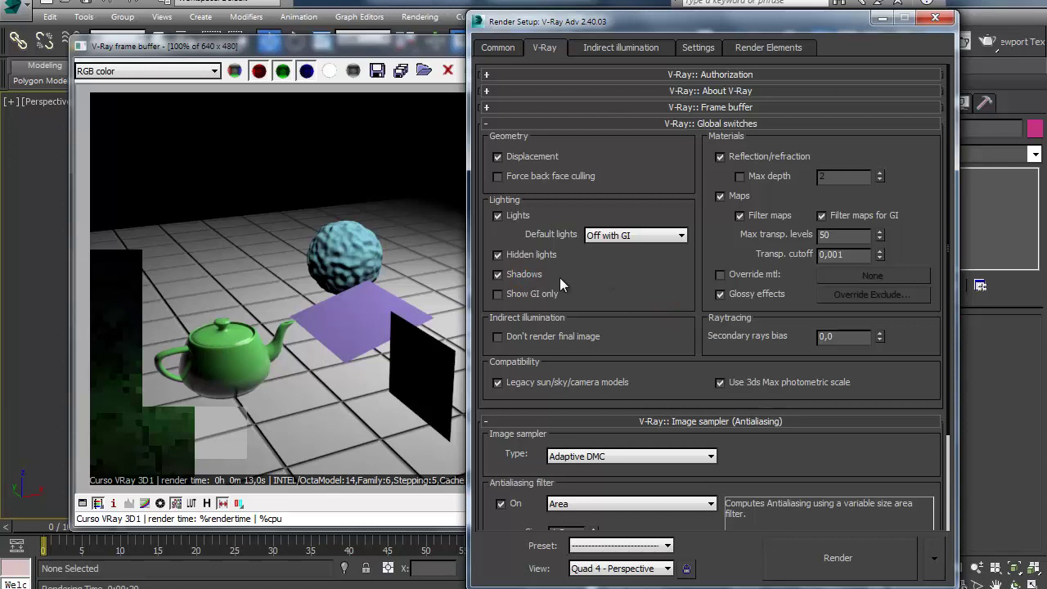
pyautogui.scroll(-1, 626, 301)
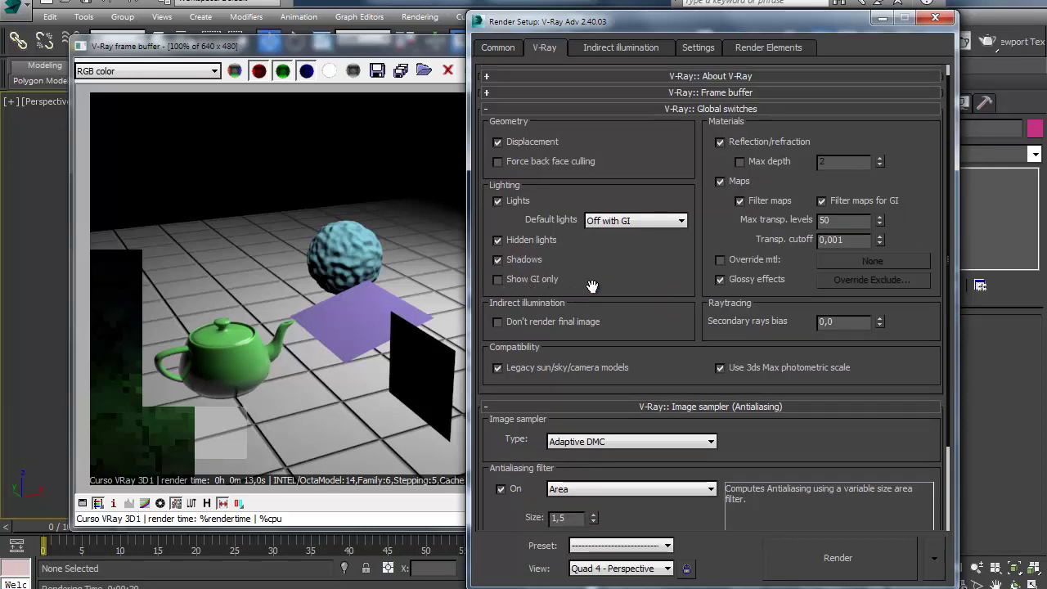
pyautogui.moveTo(595, 286); pyautogui.dragTo(595, 278)
pyautogui.click(601, 49)
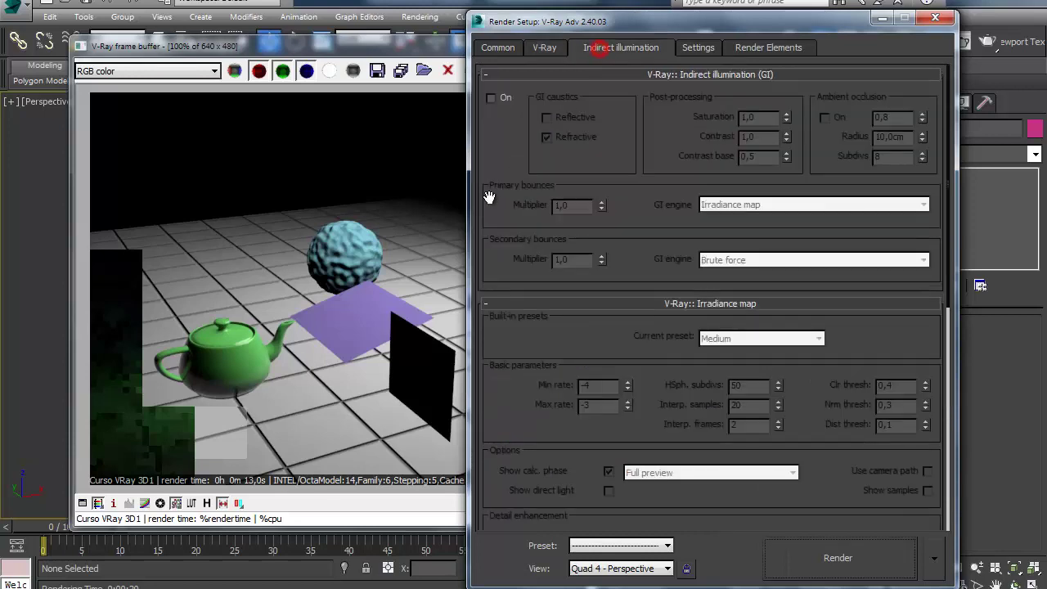
pyautogui.click(491, 97)
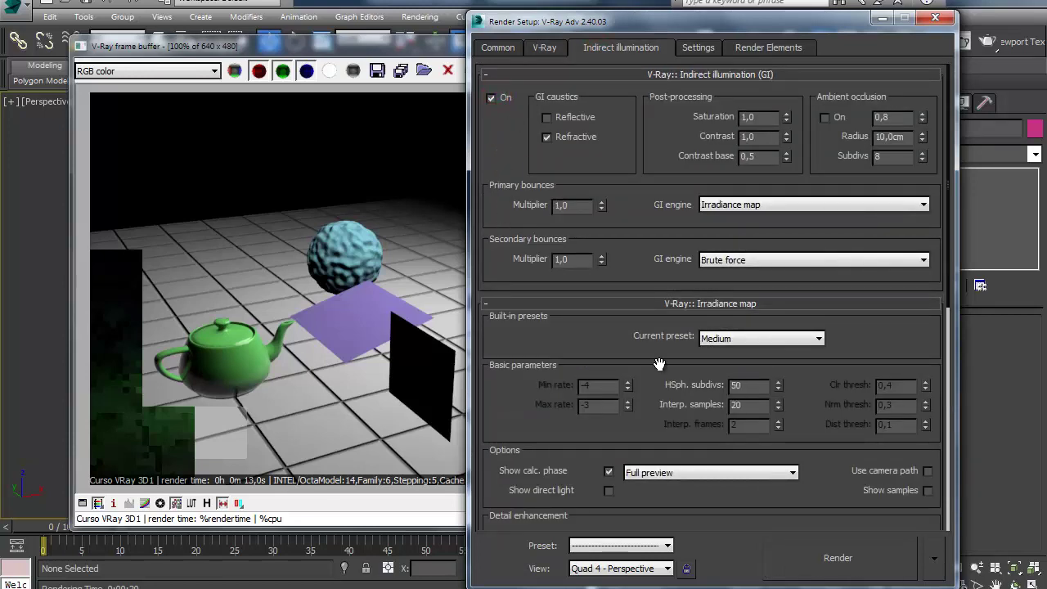
# - Turn on Show GI only in the global switches and run a test render of the perspective view
pyautogui.click(546, 47)
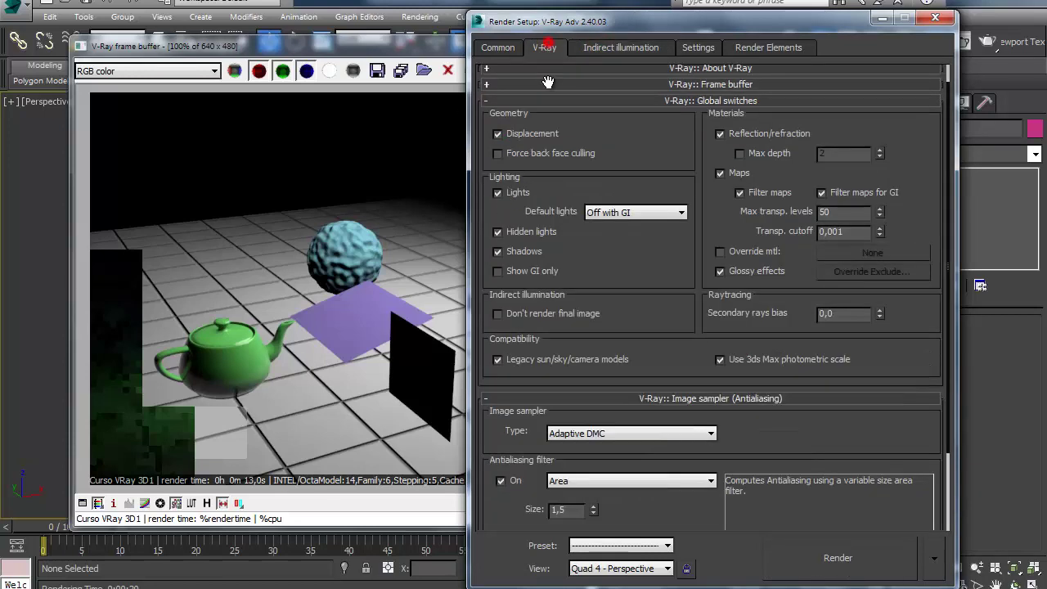
pyautogui.click(521, 274)
pyautogui.click(824, 552)
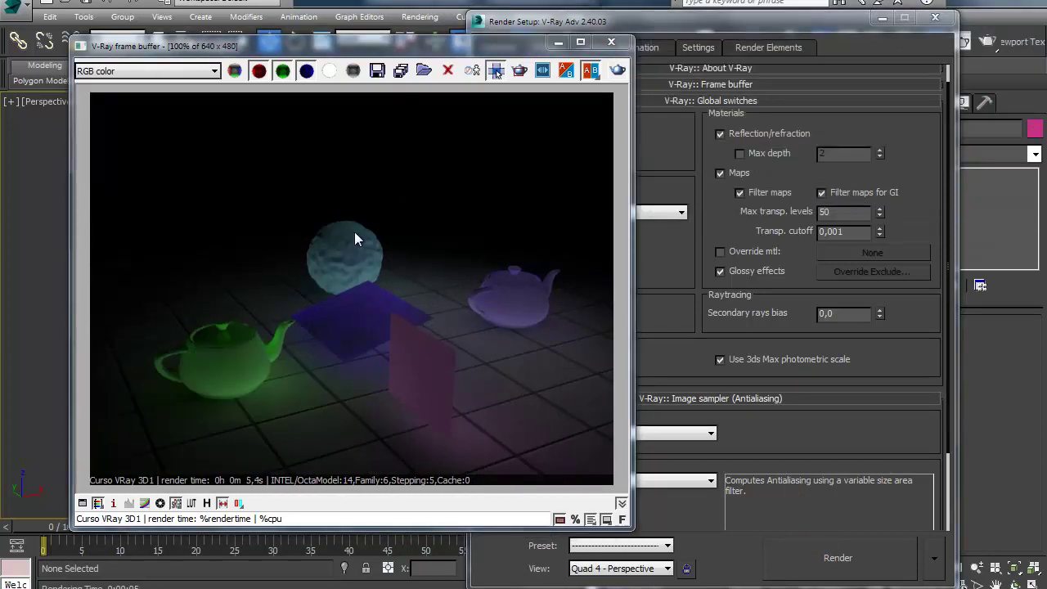
# - Enable Store with irradiance map for the selected V-Ray plane light and run a test render
pyautogui.click(717, 354)
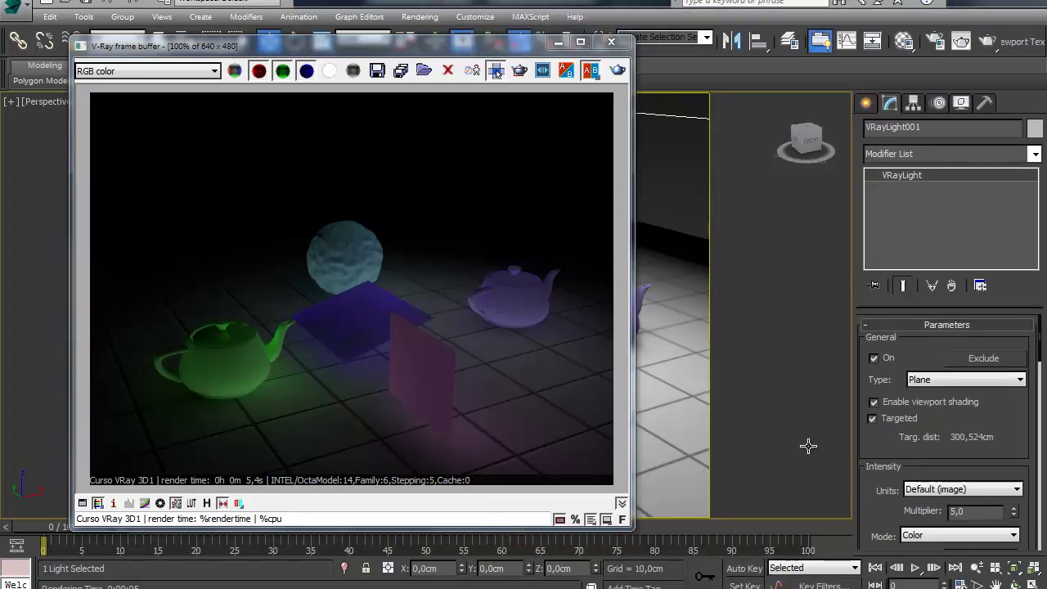
pyautogui.scroll(-10, 904, 341)
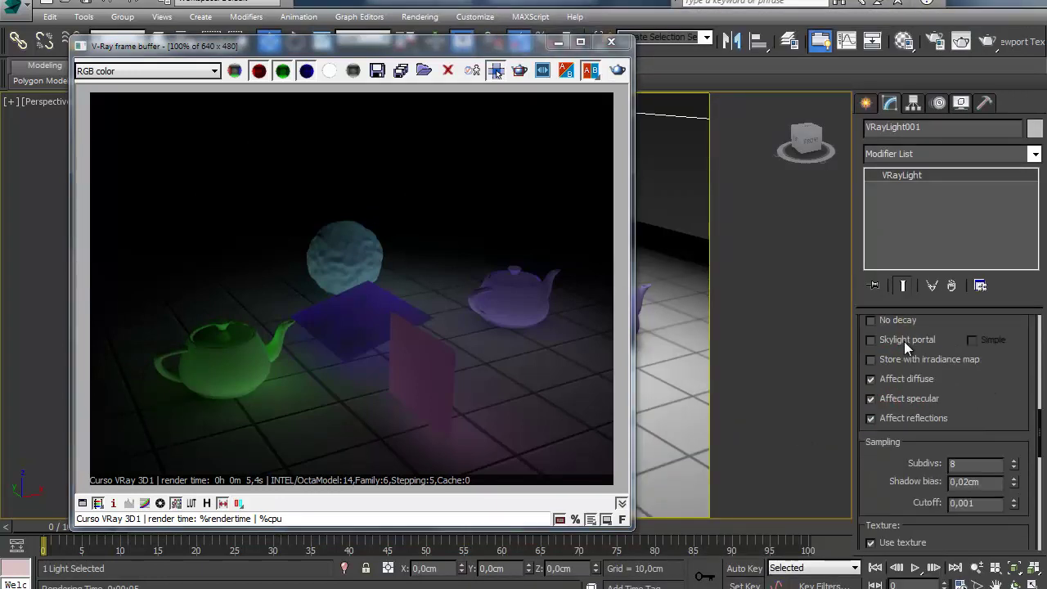
pyautogui.click(871, 408)
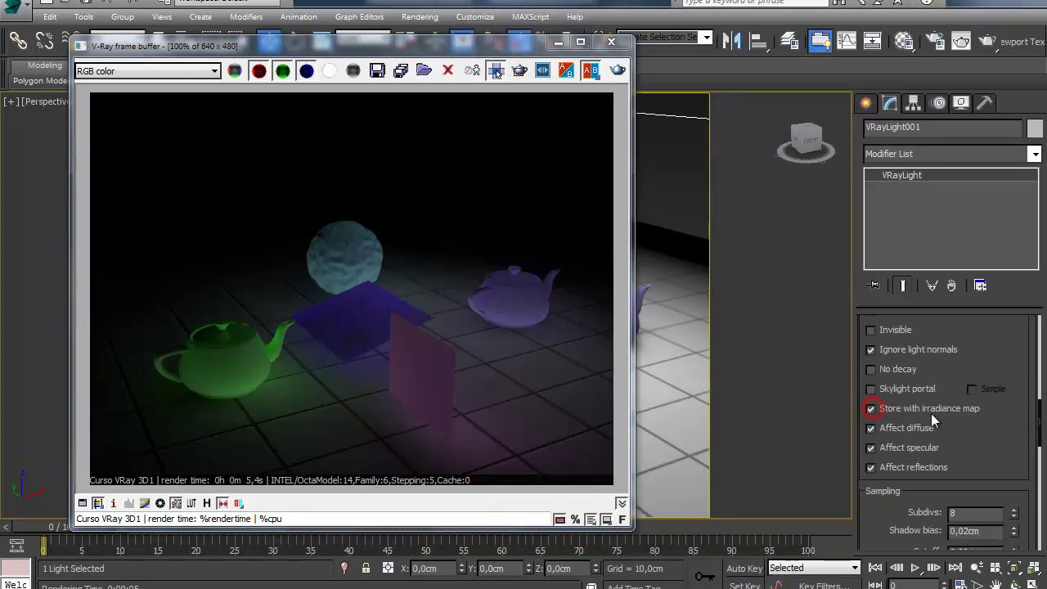
pyautogui.click(618, 71)
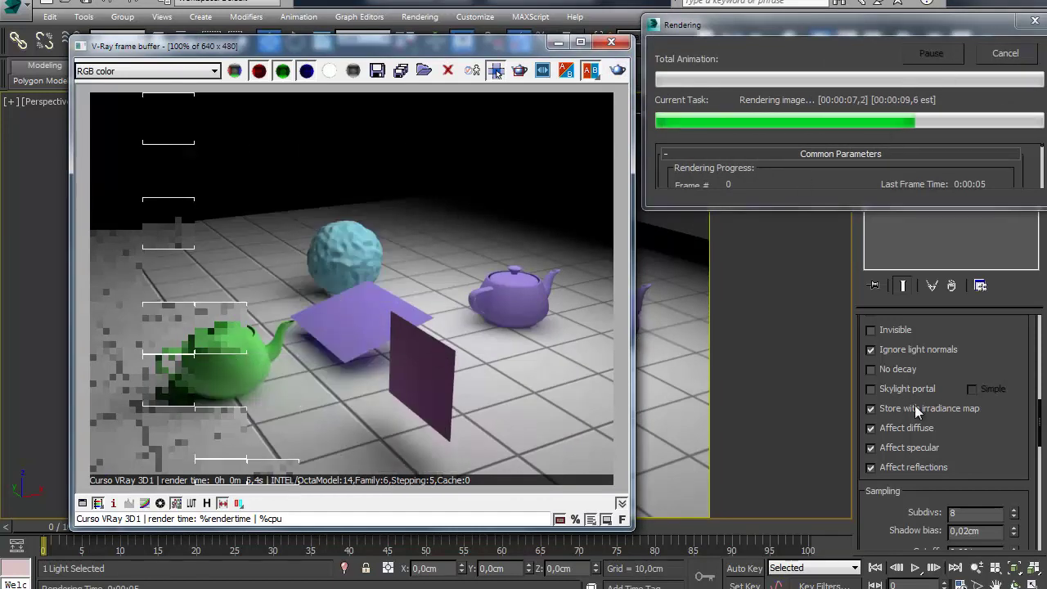
# - Turn off Store with irradiance map on the plane light and Show GI only in the global switches
pyautogui.click(937, 45)
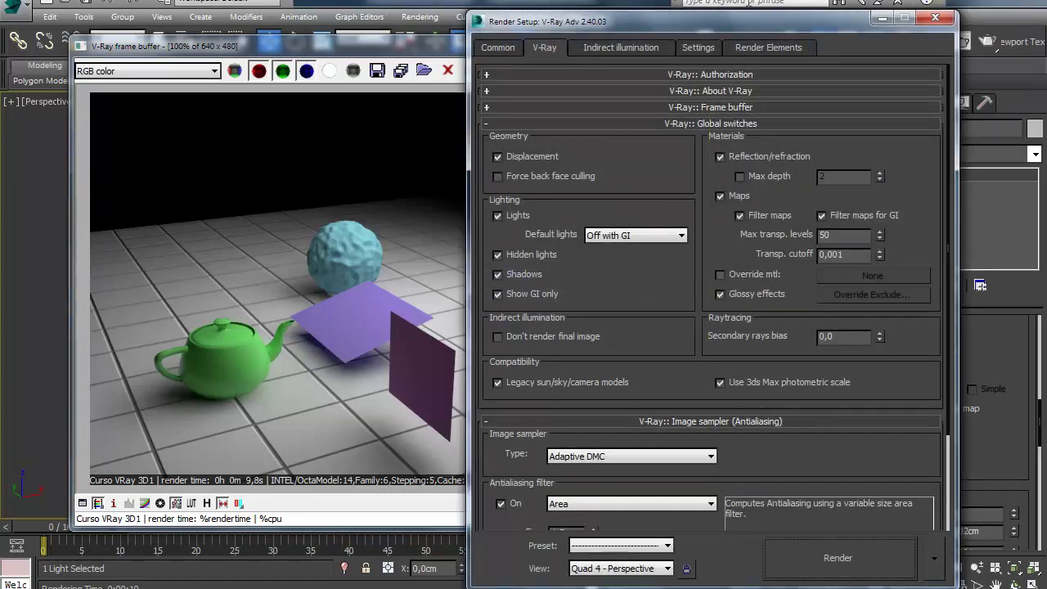
pyautogui.moveTo(645, 25); pyautogui.dragTo(476, 21)
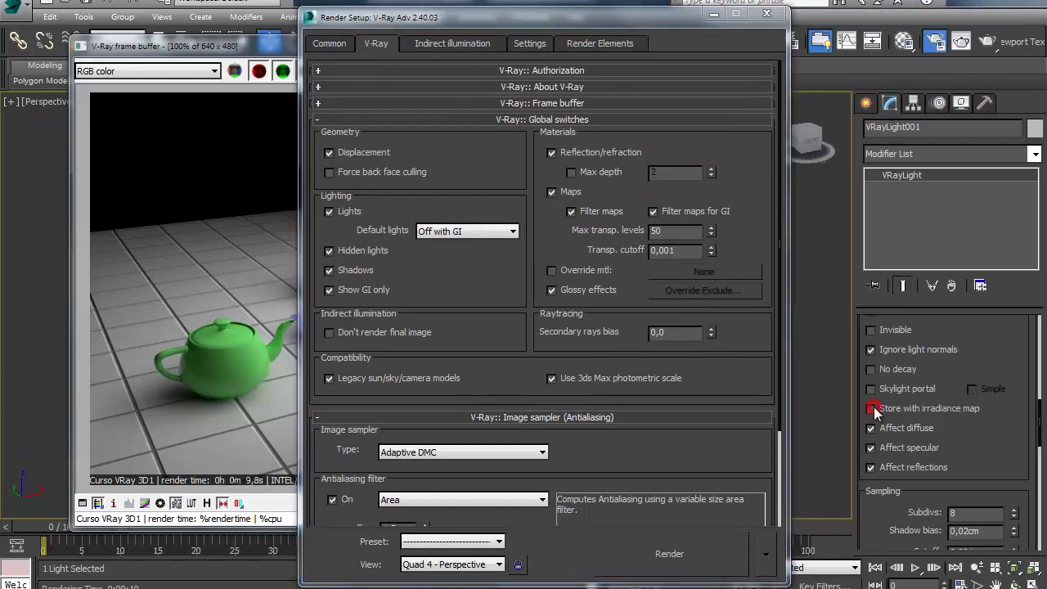
pyautogui.click(372, 288)
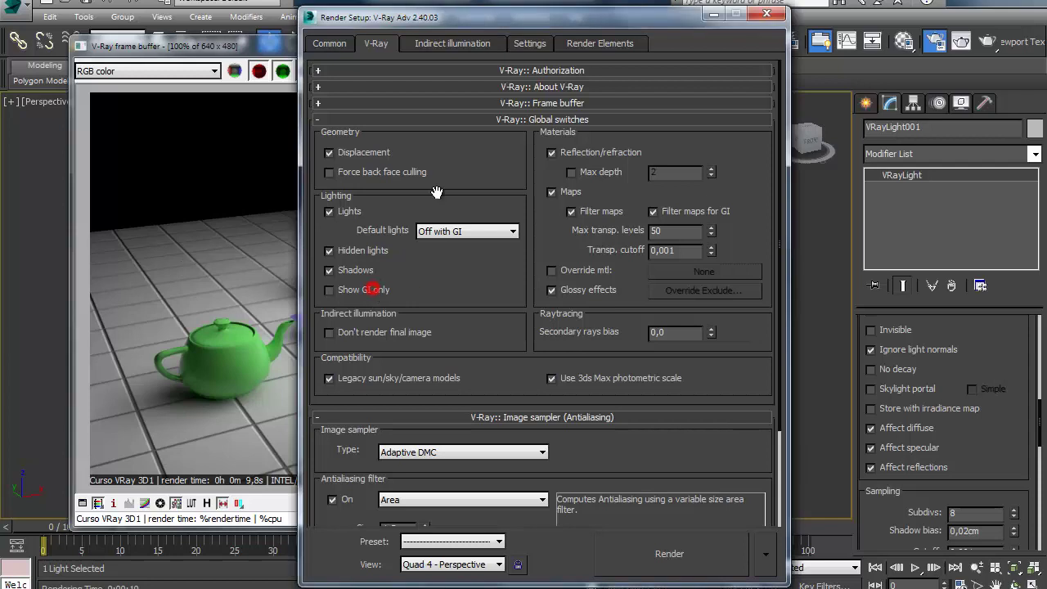
pyautogui.moveTo(495, 23); pyautogui.dragTo(746, 29)
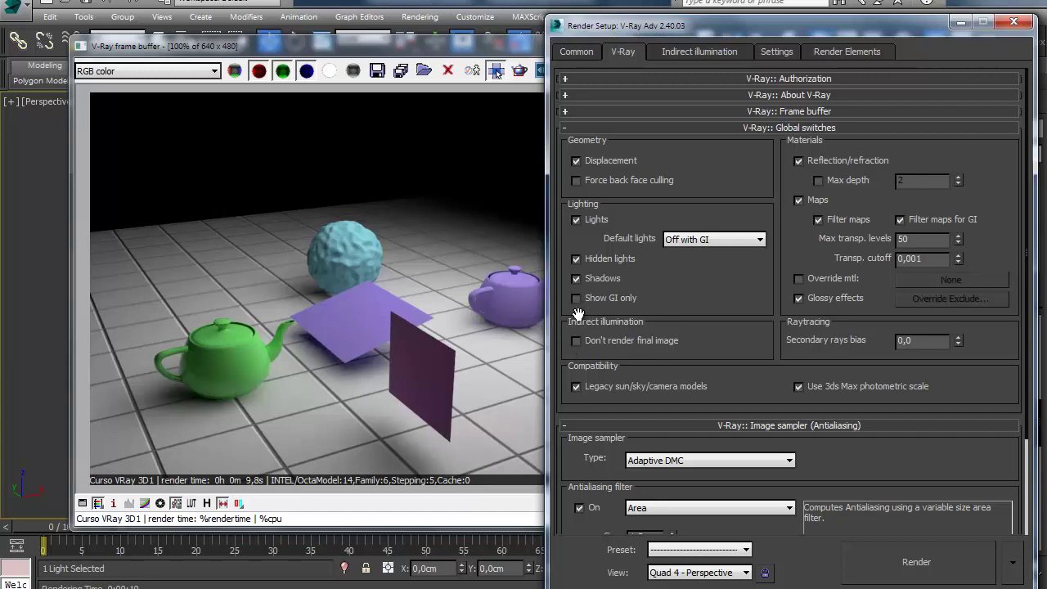
# - Run a test render with Don't render final image on, turn the option back off and close the frame buffer
pyautogui.click(575, 341)
pyautogui.click(916, 563)
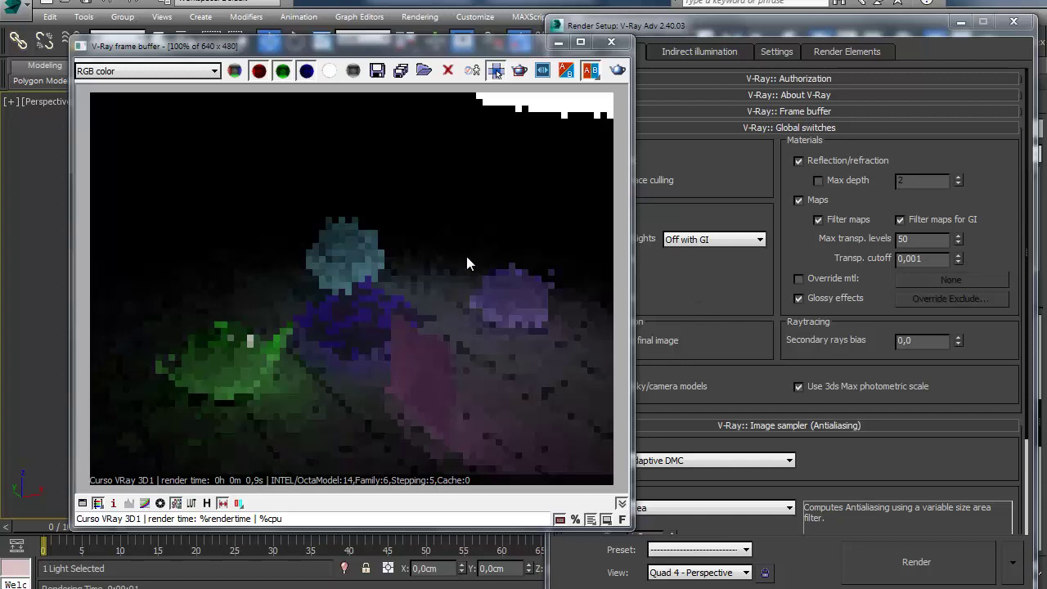
pyautogui.click(714, 313)
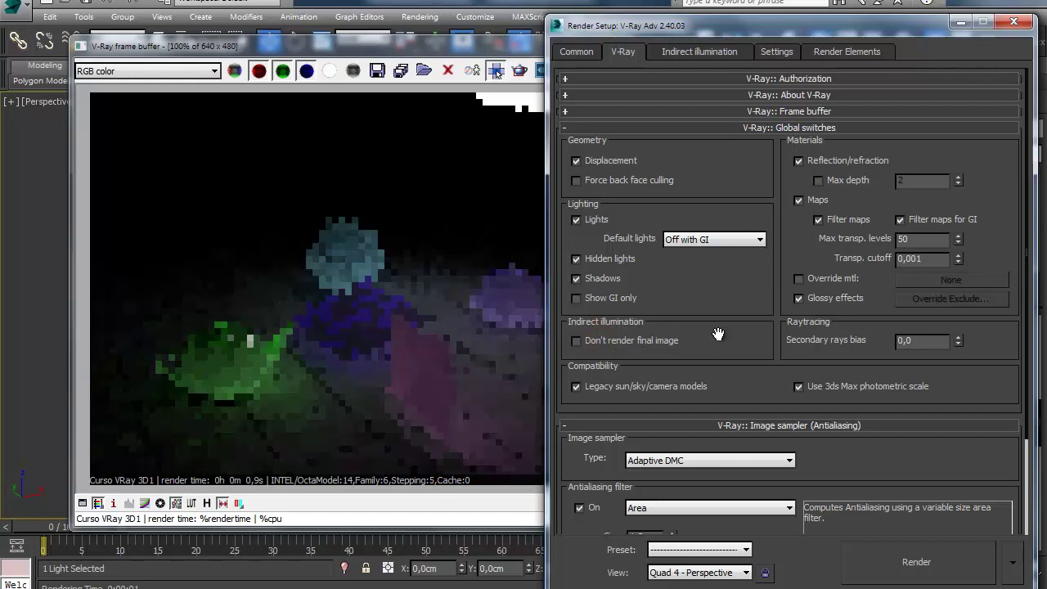
pyautogui.click(405, 46)
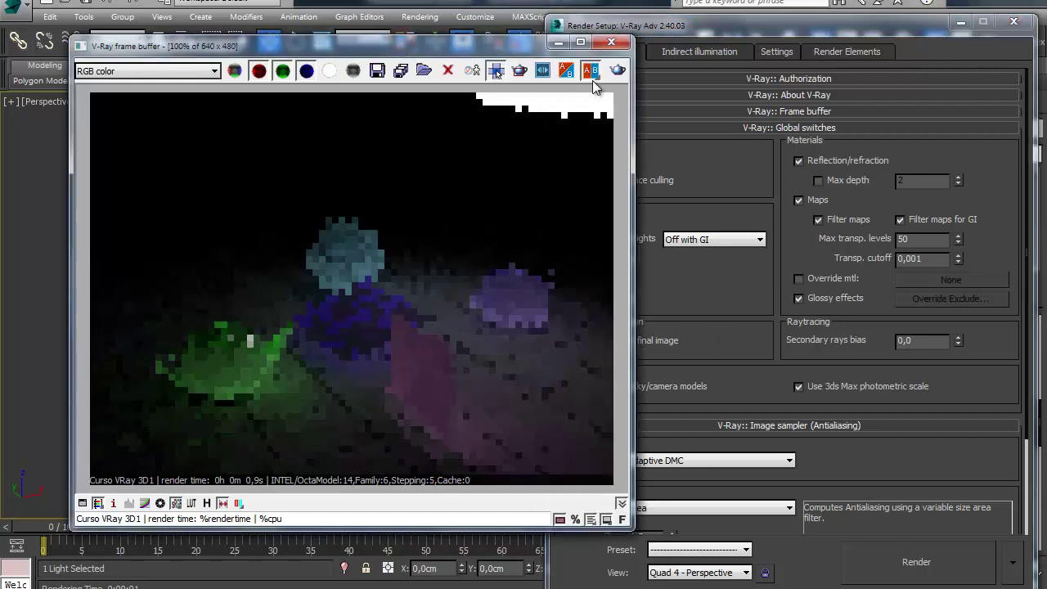
pyautogui.click(612, 45)
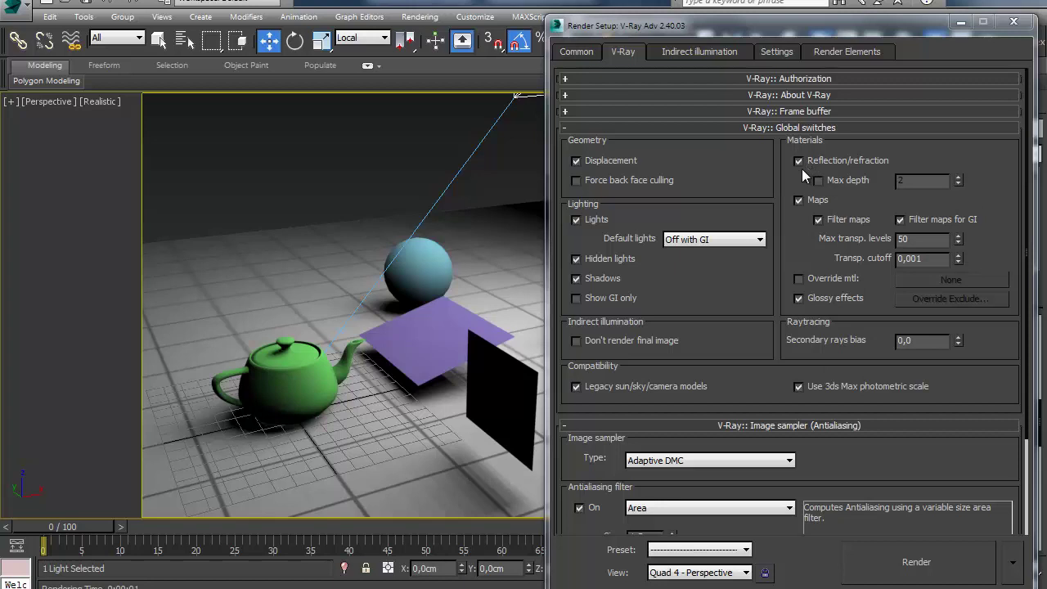
# - Disable indirect illumination and render the perspective view with Reflection/refraction on
pyautogui.click(676, 54)
pyautogui.click(570, 102)
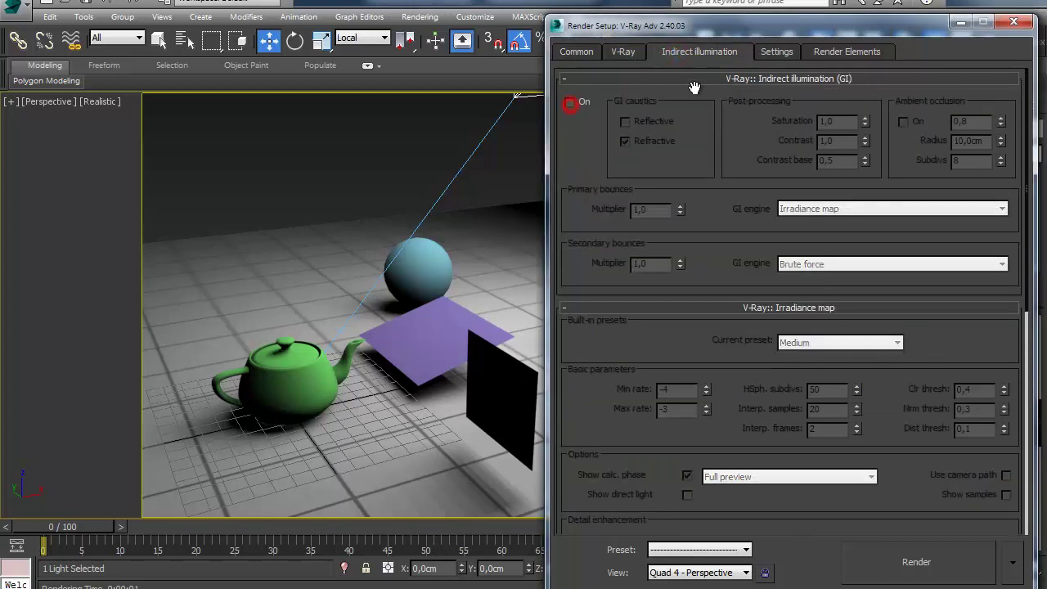
pyautogui.click(694, 79)
pyautogui.click(622, 52)
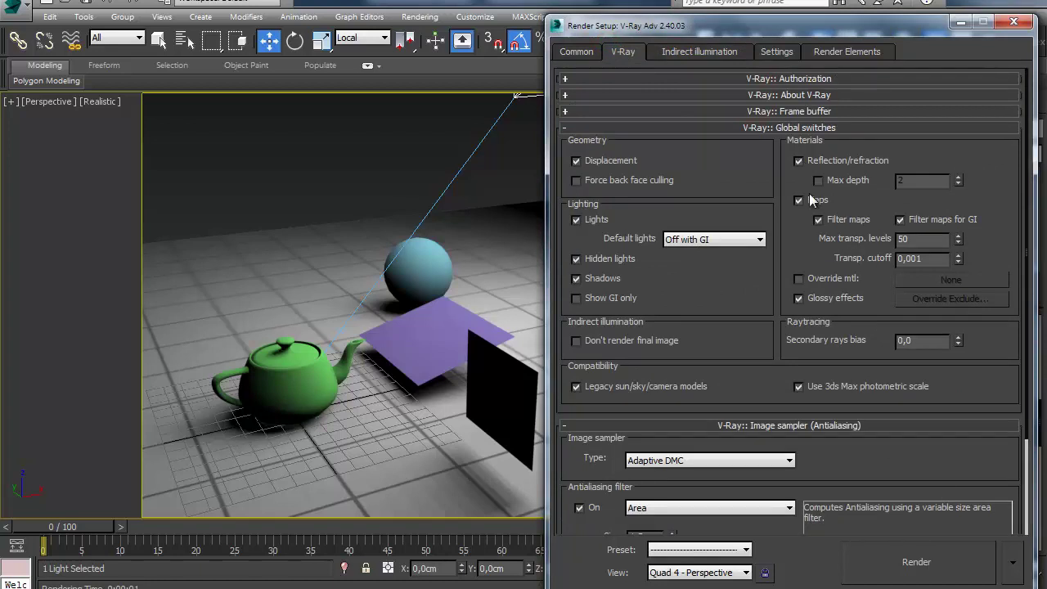
pyautogui.click(902, 552)
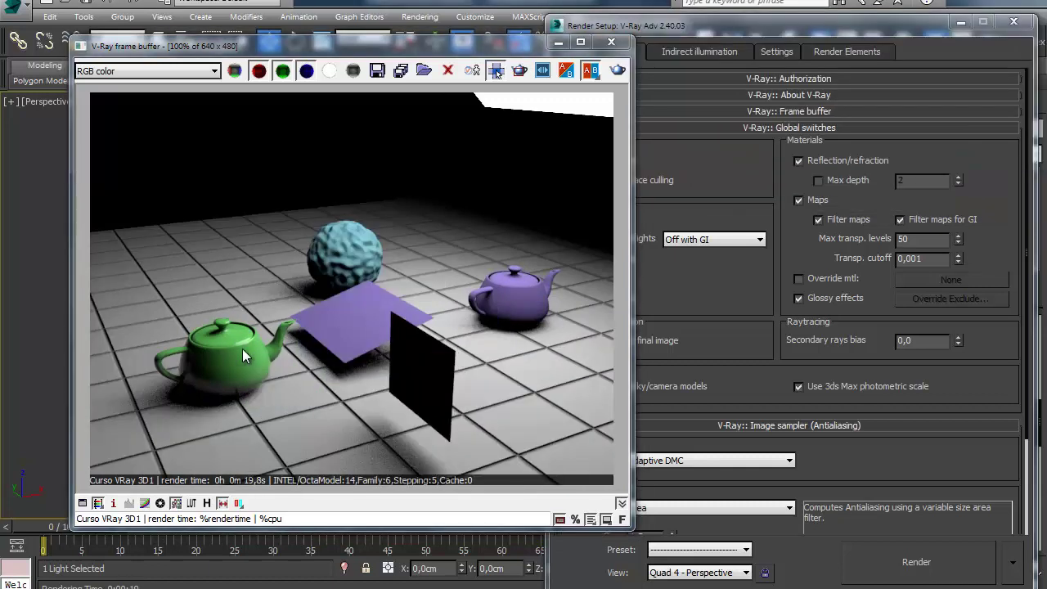
# - Run a test render with Reflection/refraction off, stopping it early, and turn the option back on before closing the render settings
pyautogui.click(798, 161)
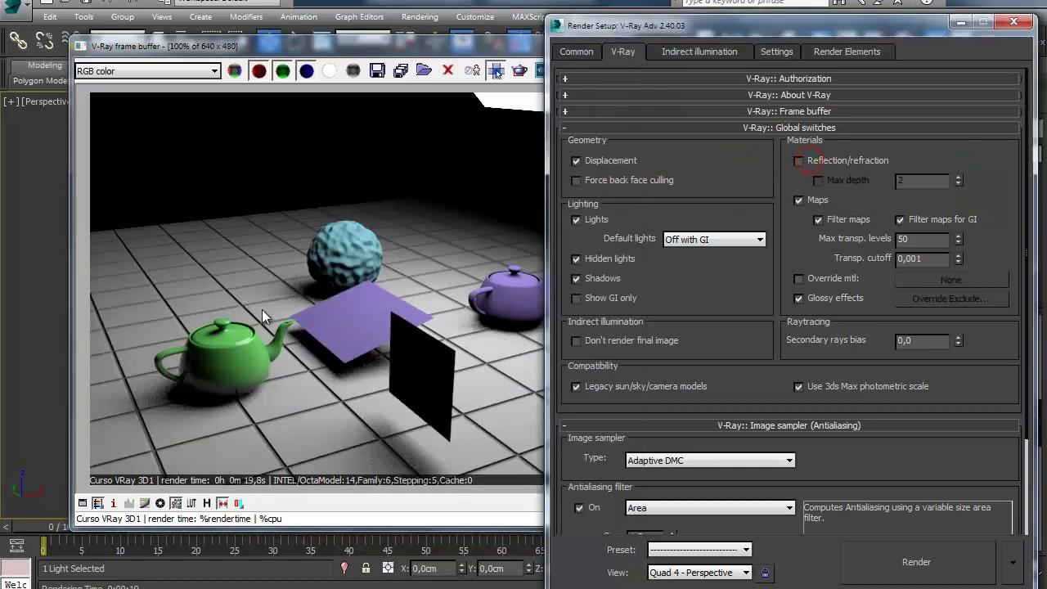
pyautogui.click(916, 562)
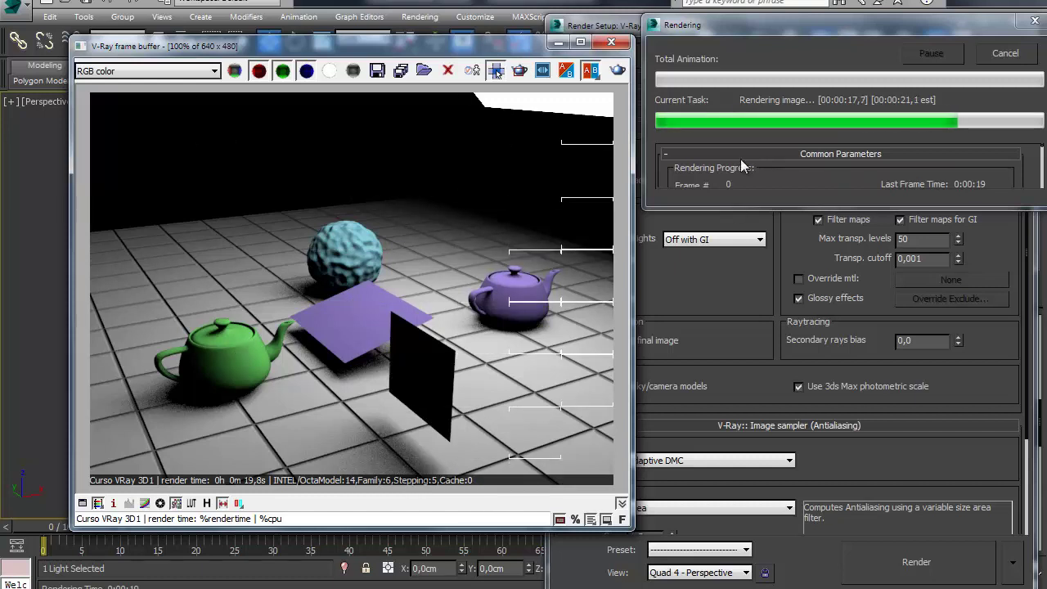
pyautogui.click(991, 53)
pyautogui.click(809, 161)
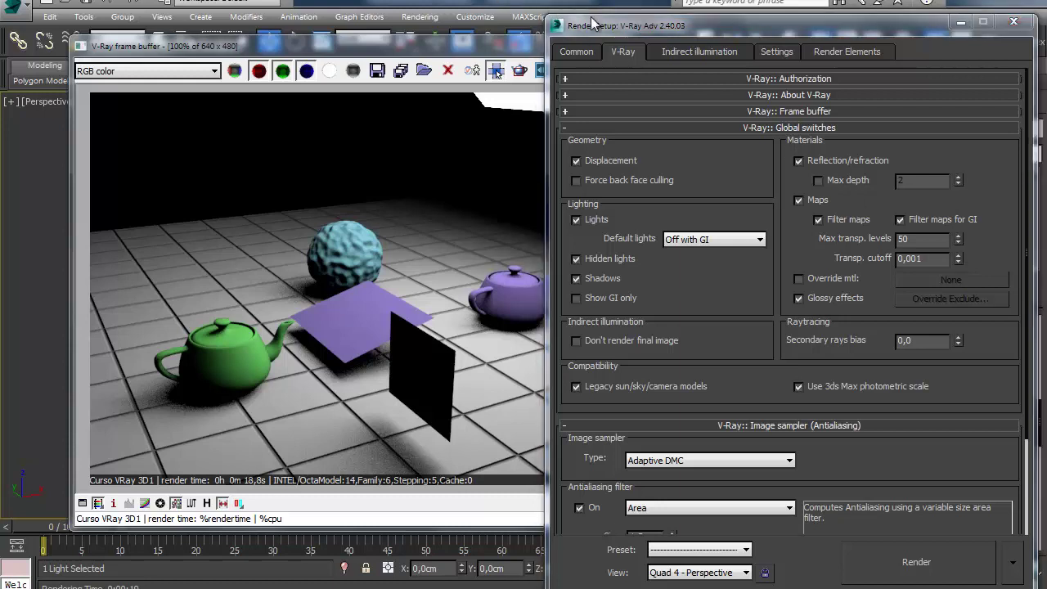
pyautogui.click(1013, 21)
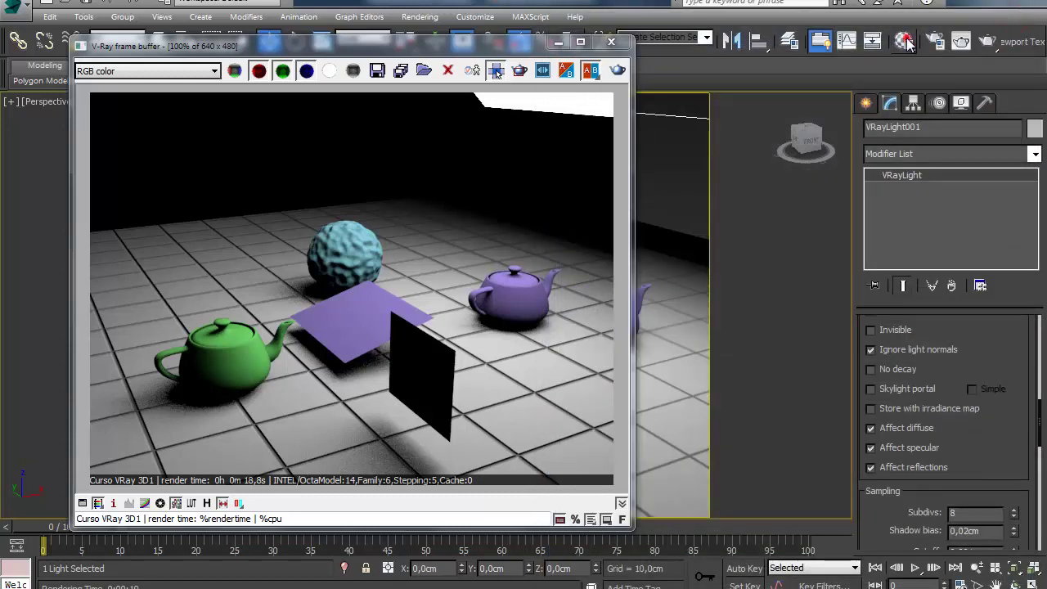
# - Examine the reflection and refraction Max depth settings of Material #8, and close the Material Editor and frame buffer
pyautogui.click(903, 41)
pyautogui.scroll(3, 152, 383)
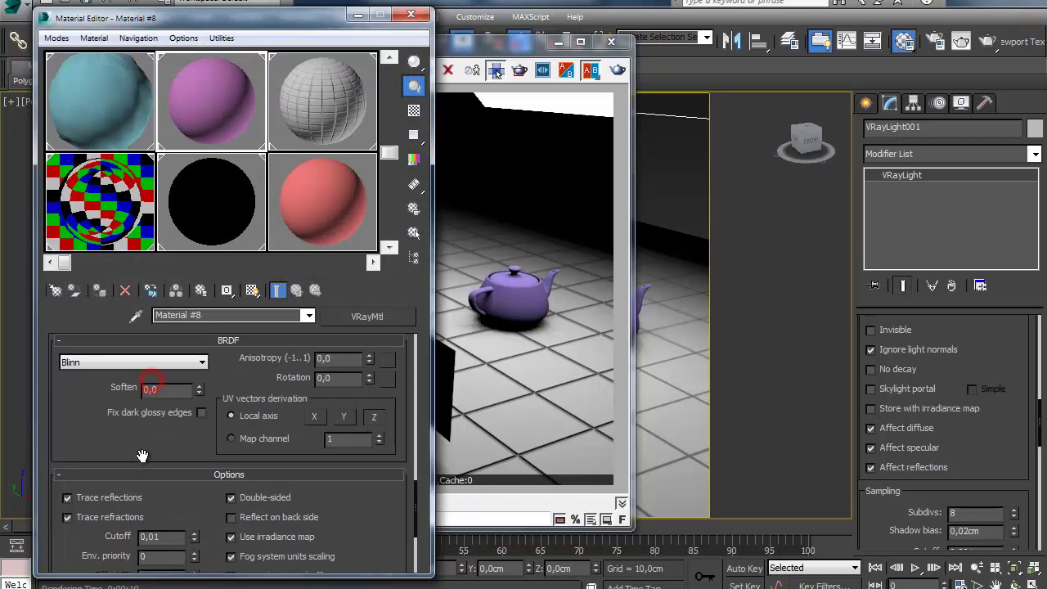
pyautogui.scroll(-2, 141, 450)
pyautogui.scroll(5, 163, 441)
pyautogui.scroll(1, 178, 436)
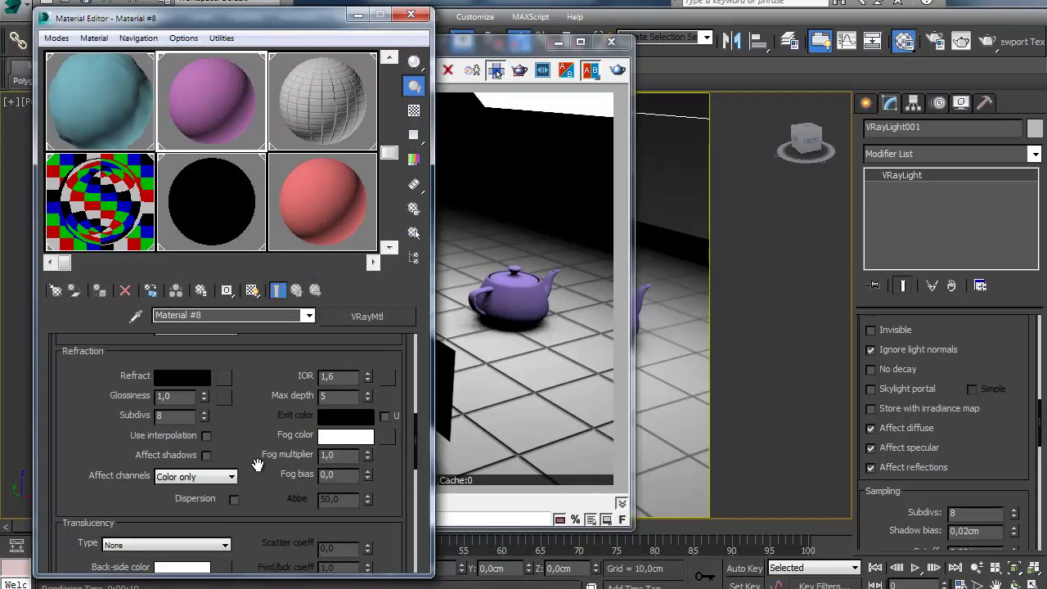
pyautogui.scroll(2, 258, 463)
pyautogui.scroll(1, 258, 463)
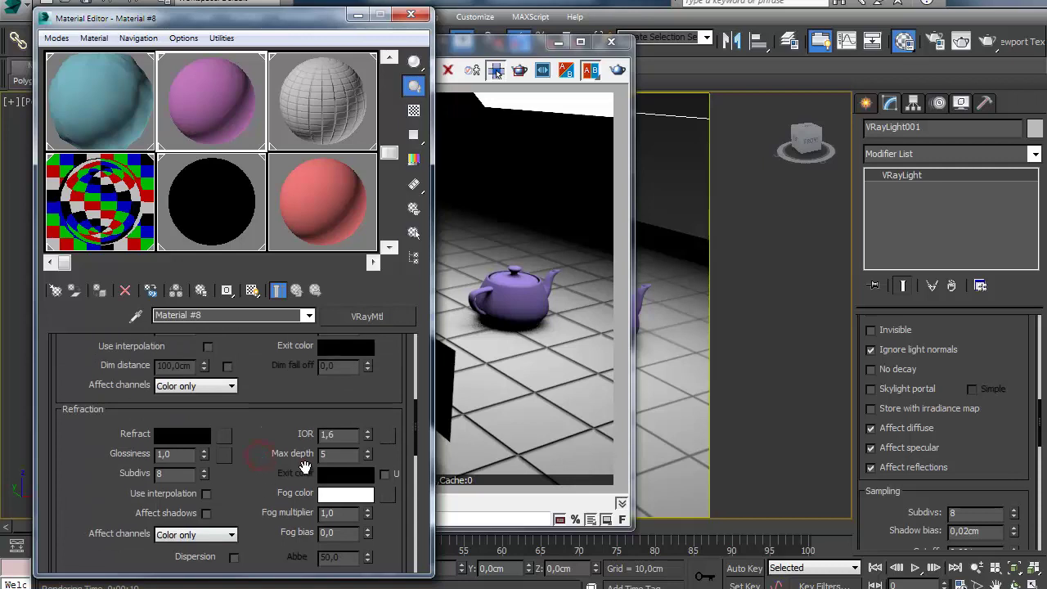
pyautogui.scroll(4, 253, 468)
pyautogui.scroll(-3, 257, 442)
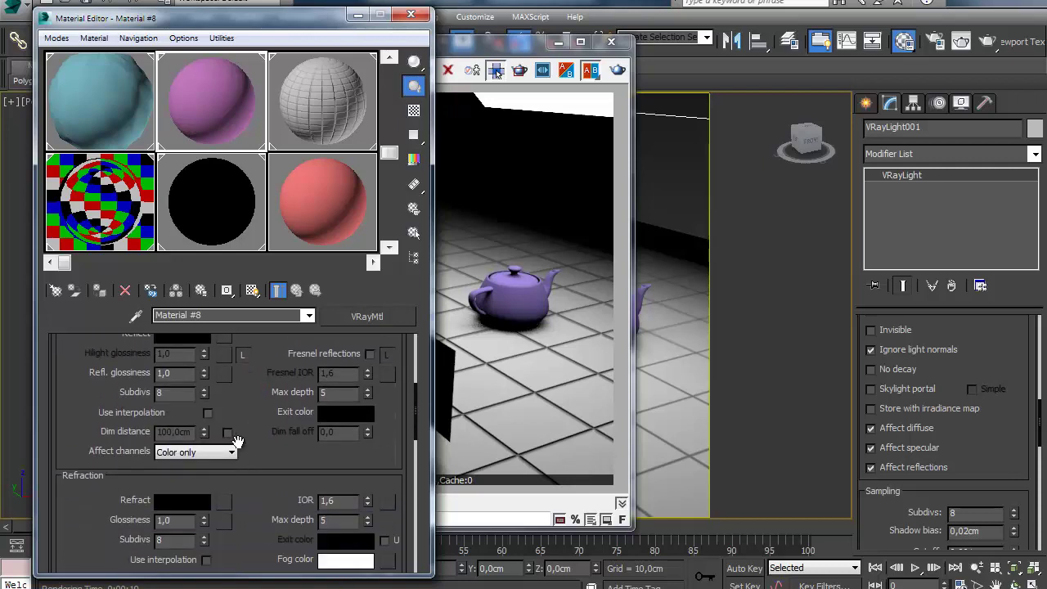
pyautogui.scroll(2, 260, 407)
pyautogui.scroll(3, 259, 426)
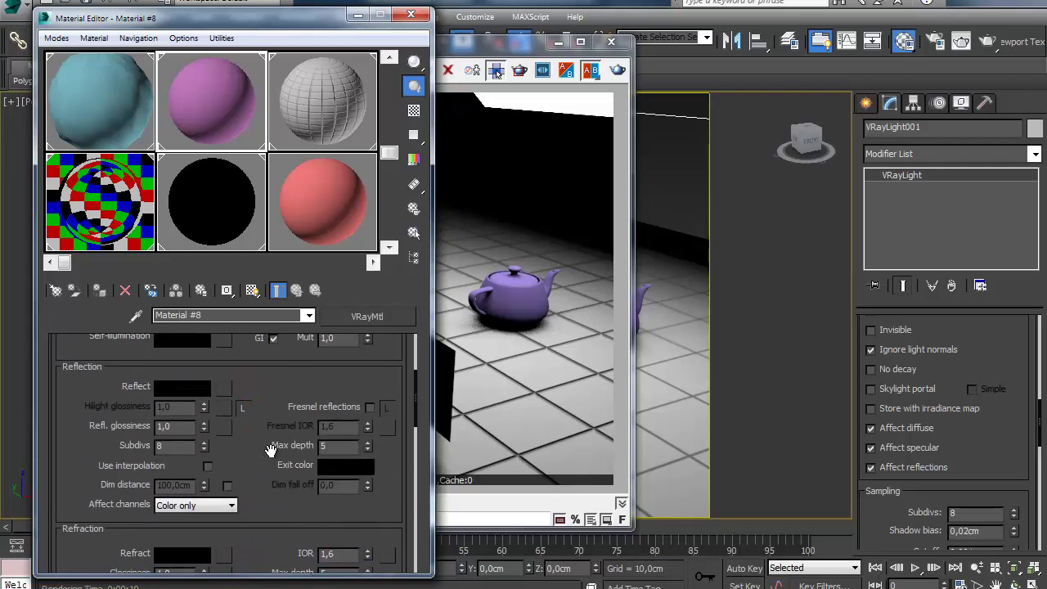
pyautogui.scroll(2, 257, 462)
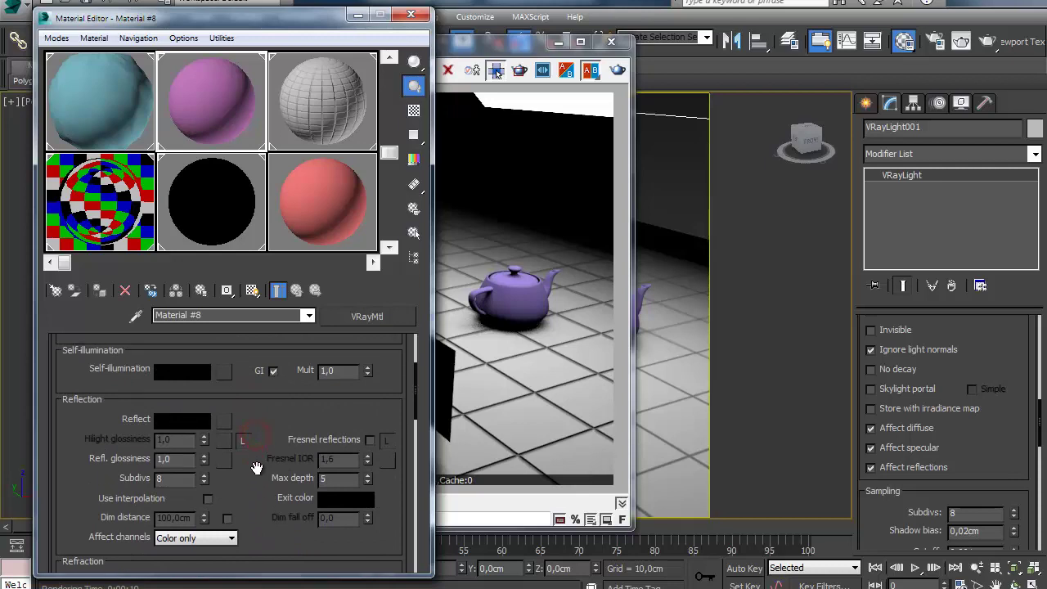
pyautogui.click(410, 14)
pyautogui.click(610, 43)
# - Unhide the "trace depth" layer and hide the "inicio" layer in the layer manager, and close it
pyautogui.click(789, 40)
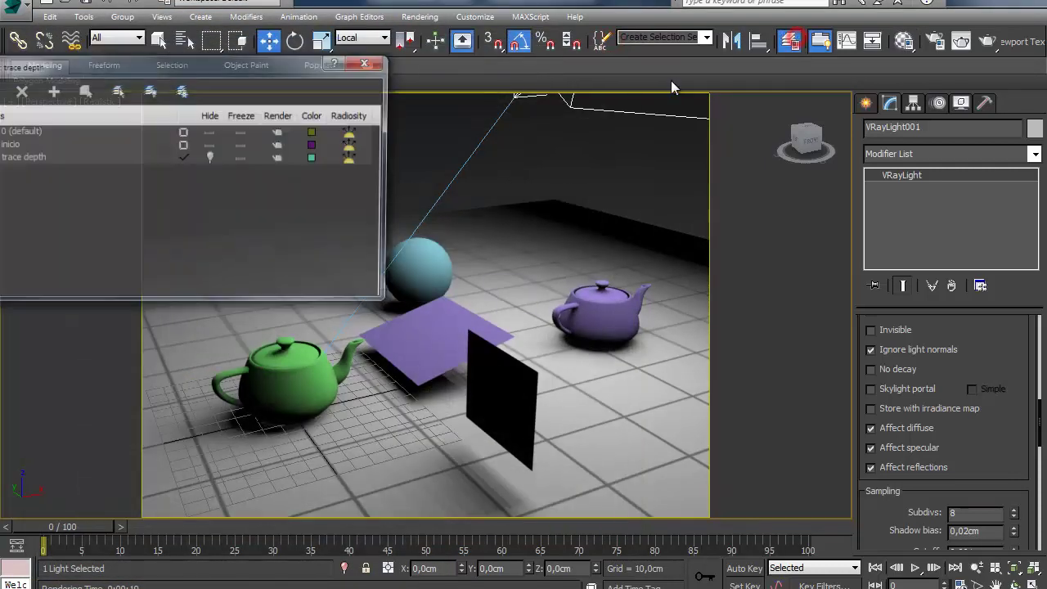
pyautogui.click(210, 157)
pyautogui.click(211, 145)
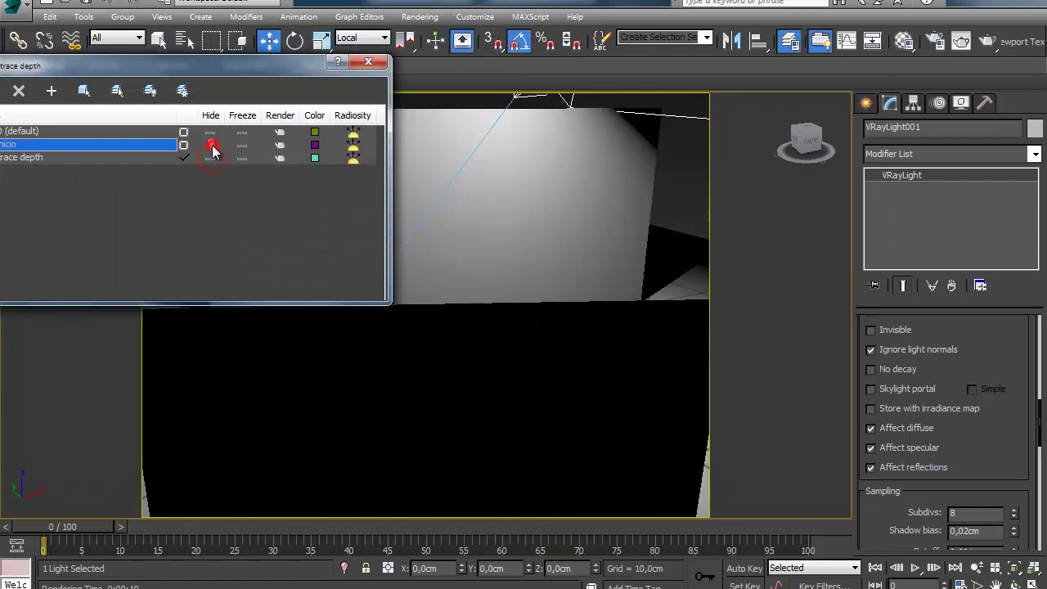
pyautogui.click(373, 62)
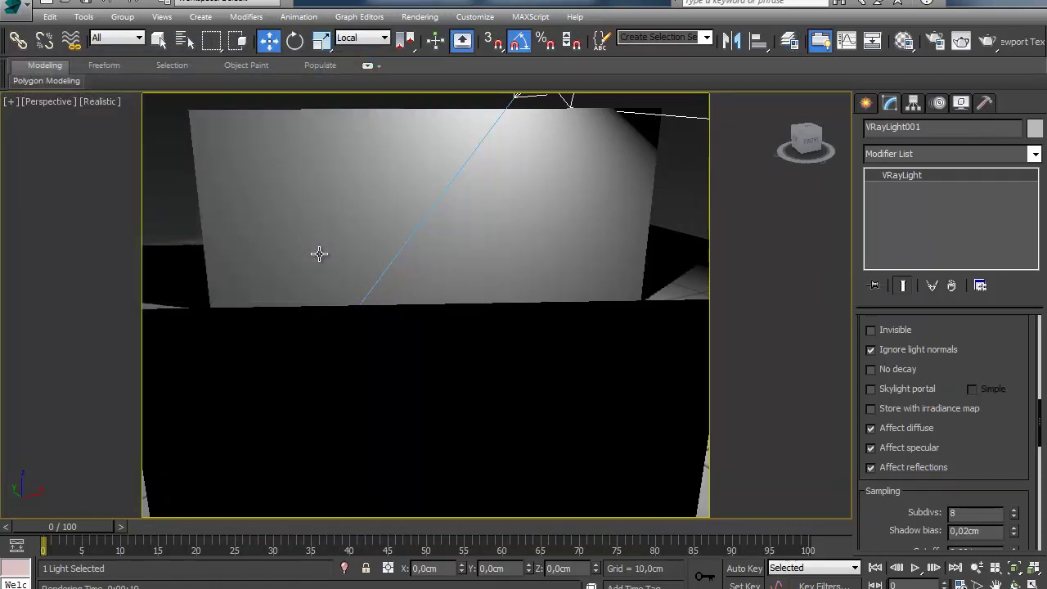
# - Inspect the teapot between the two facing panels in the orthographic wireframe view, and render the perspective view
pyautogui.press('super+shift')
pyautogui.press('super+shift')
pyautogui.press('super+shift')
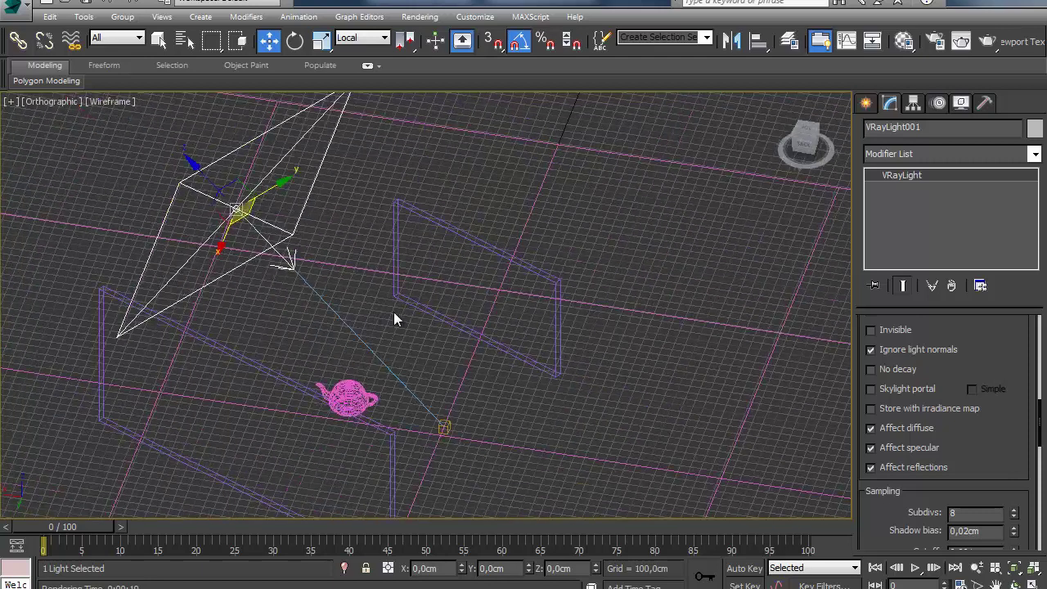
pyautogui.keyDown('alt'); pyautogui.moveTo(277, 340); pyautogui.dragTo(246, 318, button='middle'); pyautogui.keyUp('alt')
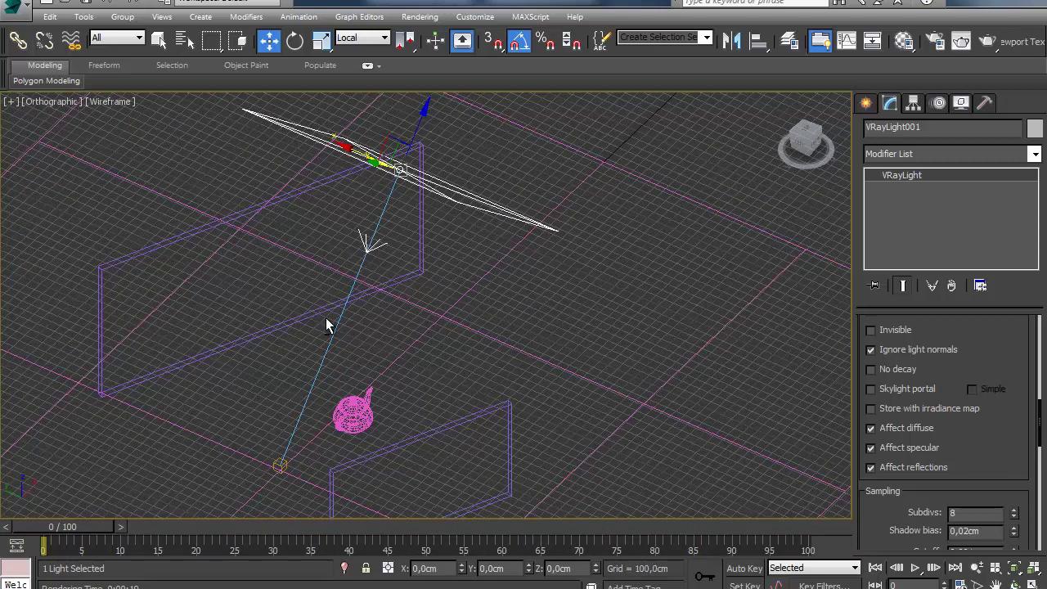
pyautogui.press('super+shift')
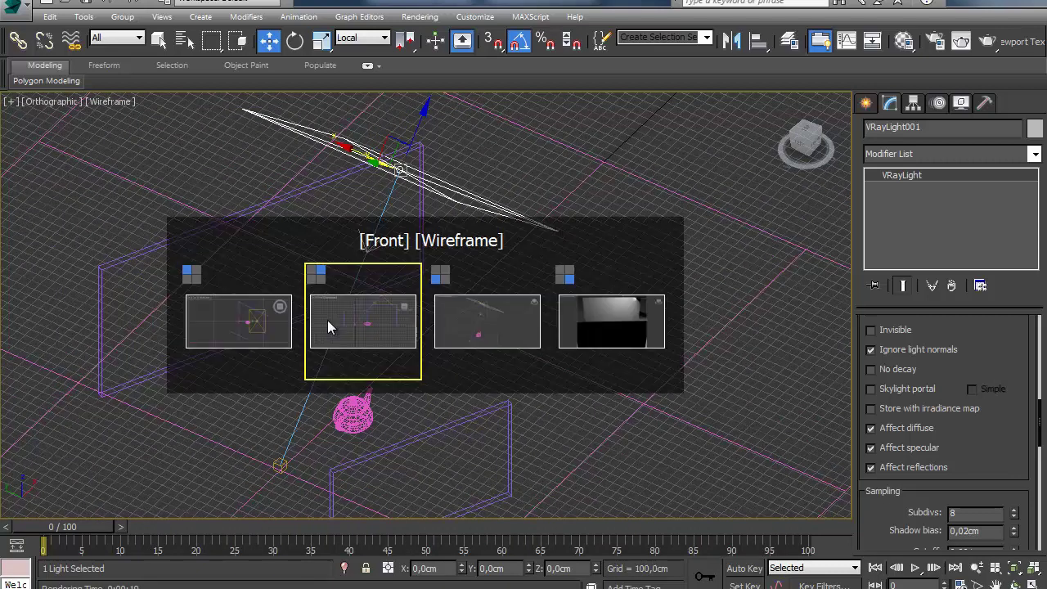
pyautogui.press('super+shift')
pyautogui.press('super+shift')
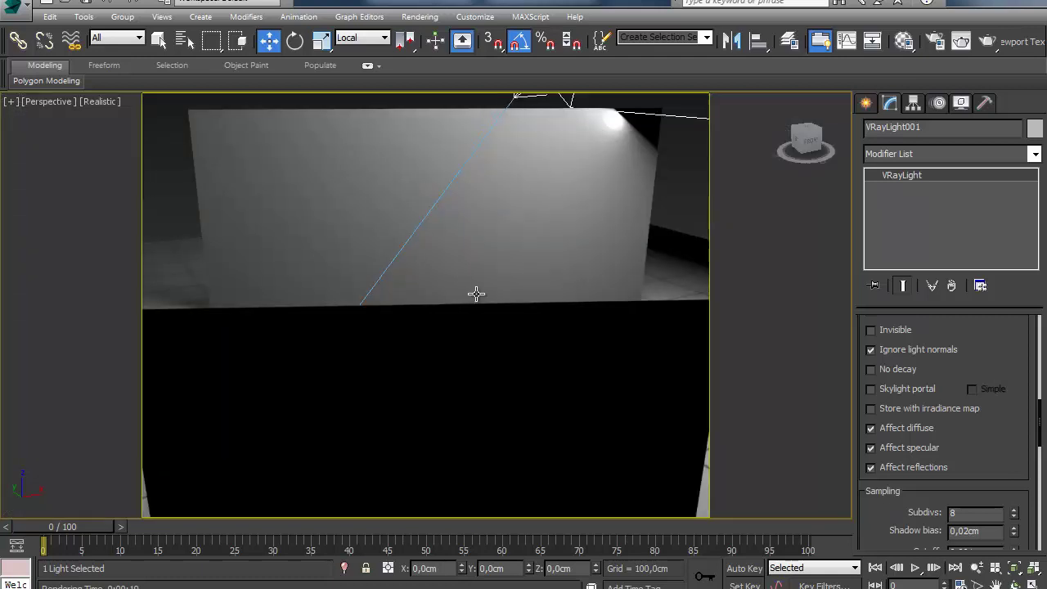
pyautogui.click(961, 40)
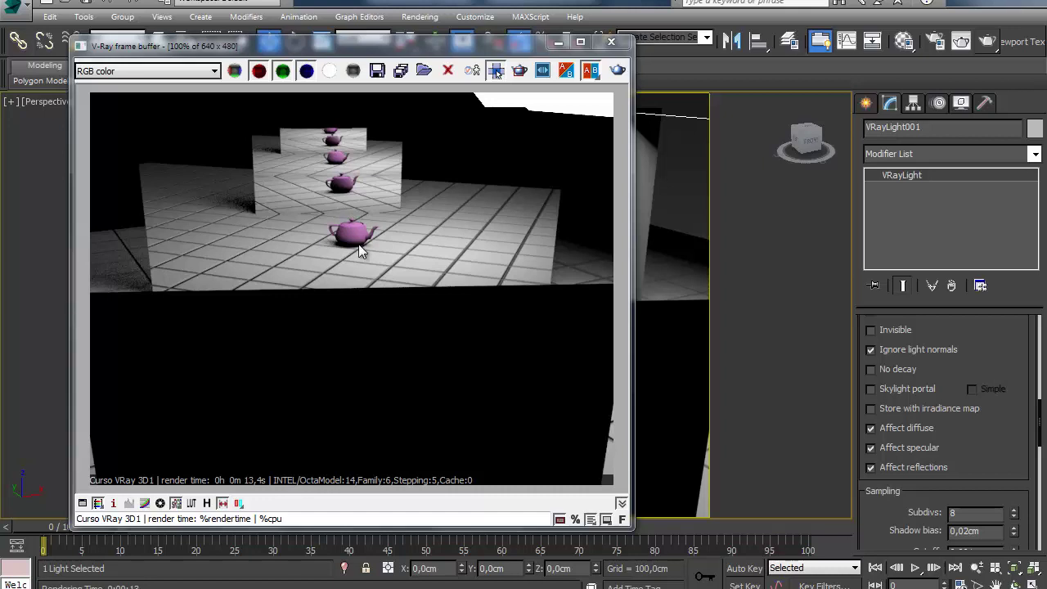
# - Enable the global Max depth for reflection/refraction with a value of 2 and render the perspective view
pyautogui.click(935, 41)
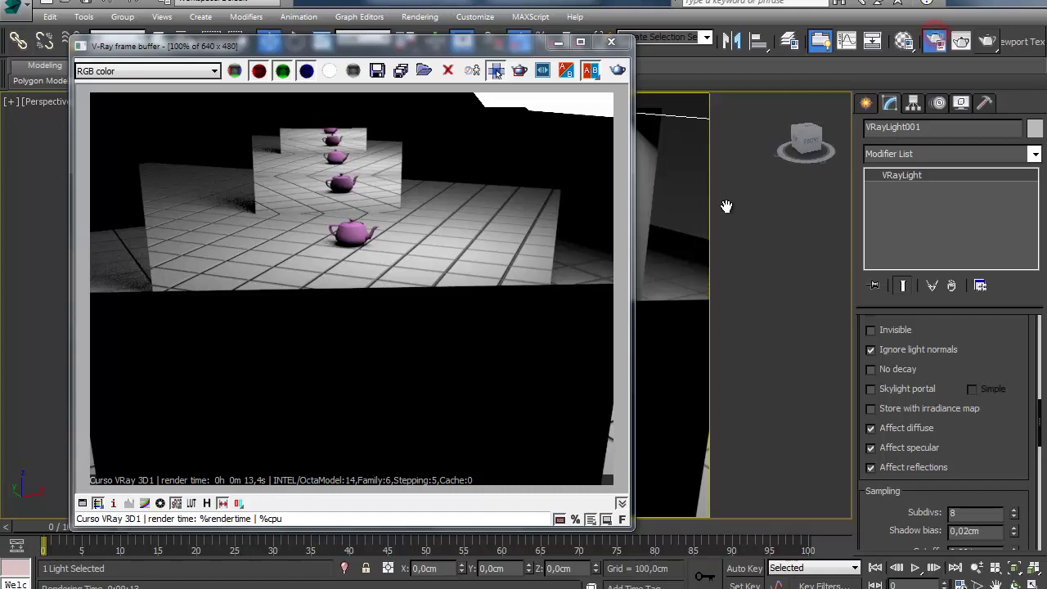
pyautogui.click(830, 181)
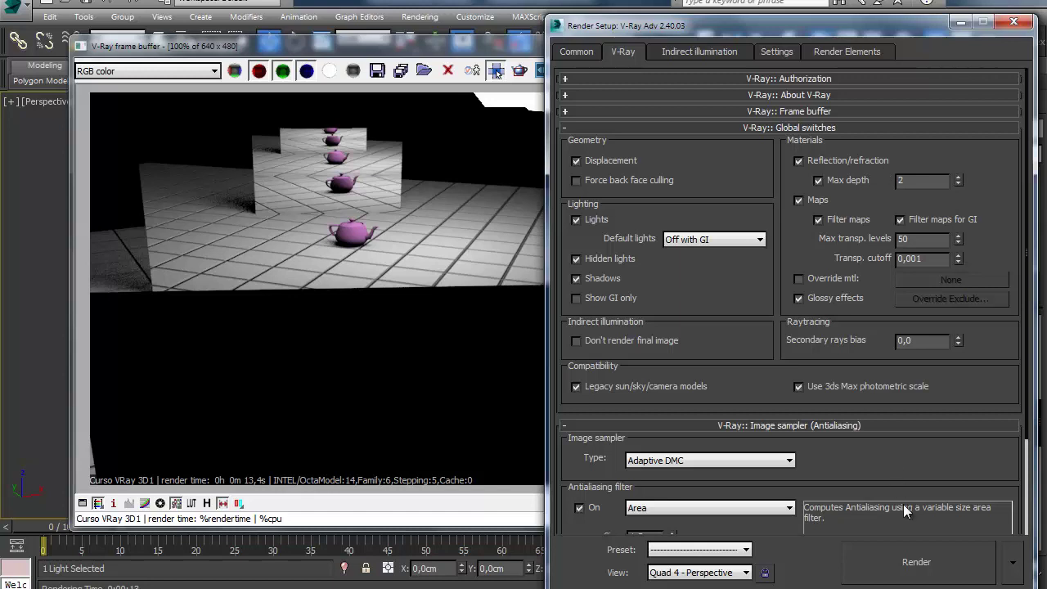
pyautogui.click(923, 581)
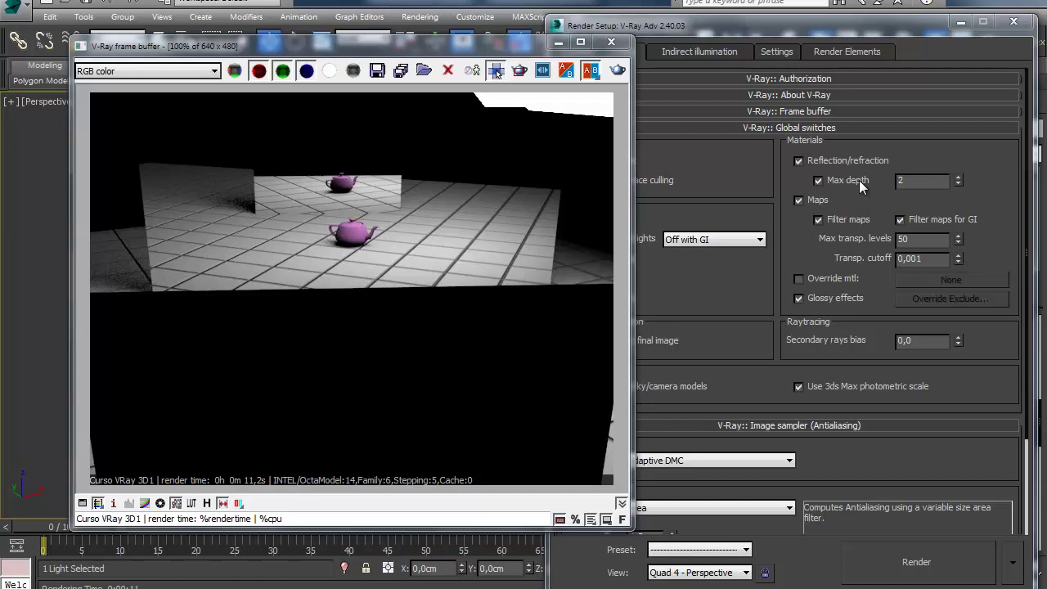
# - Disable the global Max depth, and close the frame buffer and the render settings
pyautogui.click(855, 180)
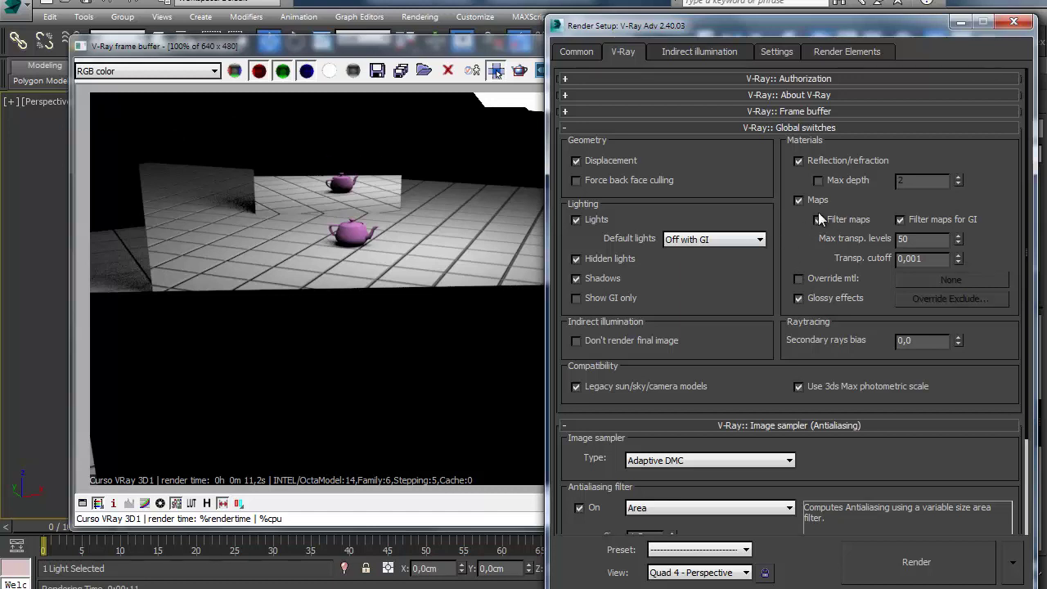
pyautogui.click(513, 58)
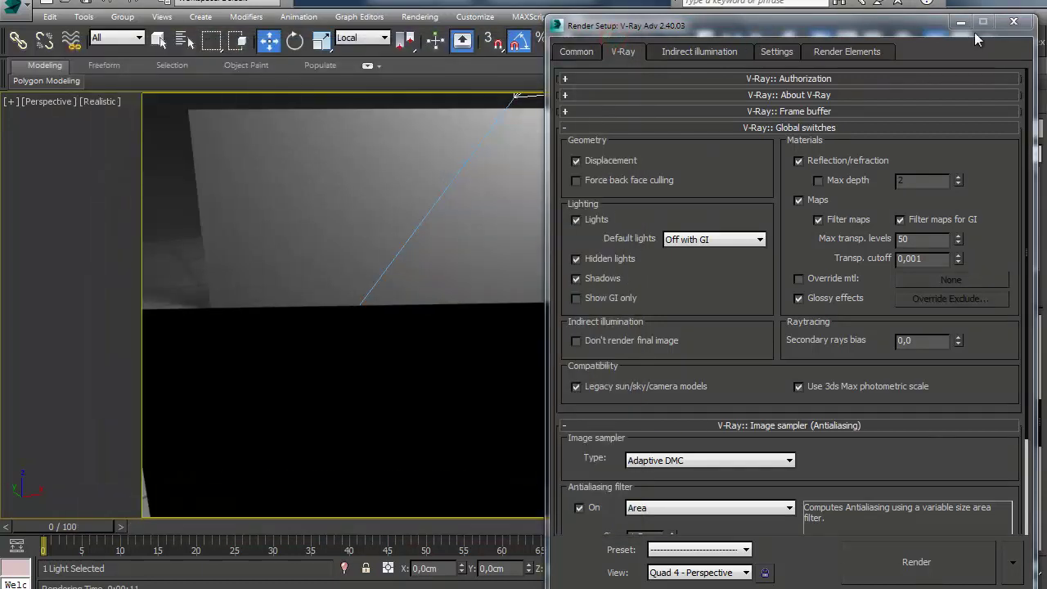
pyautogui.click(1008, 22)
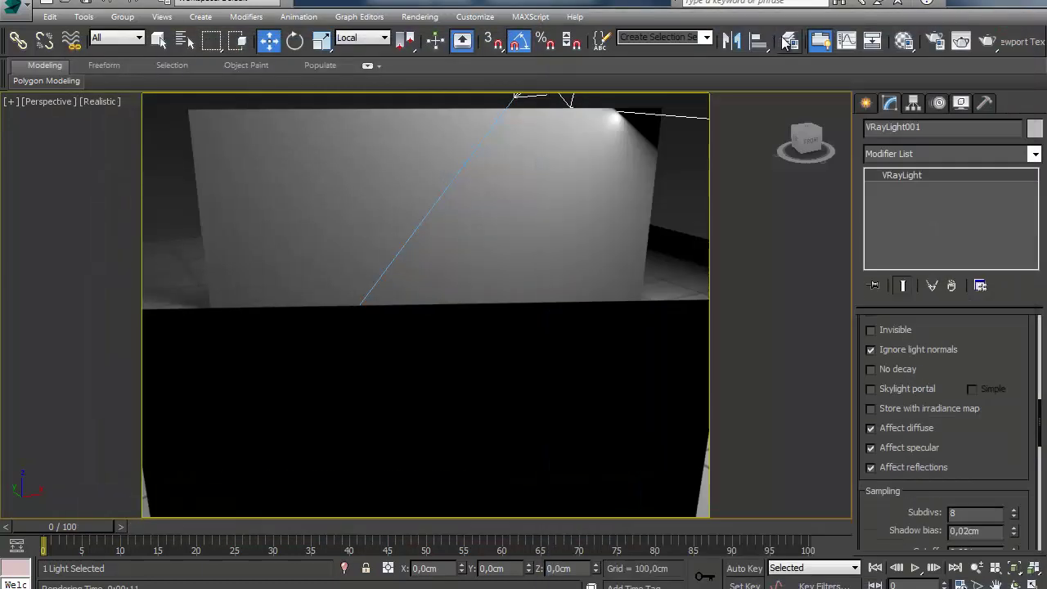
# - Hide the "trace depth" layer and unhide the "inicio" layer in the layer manager, and close it
pyautogui.click(789, 40)
pyautogui.click(207, 157)
pyautogui.click(209, 145)
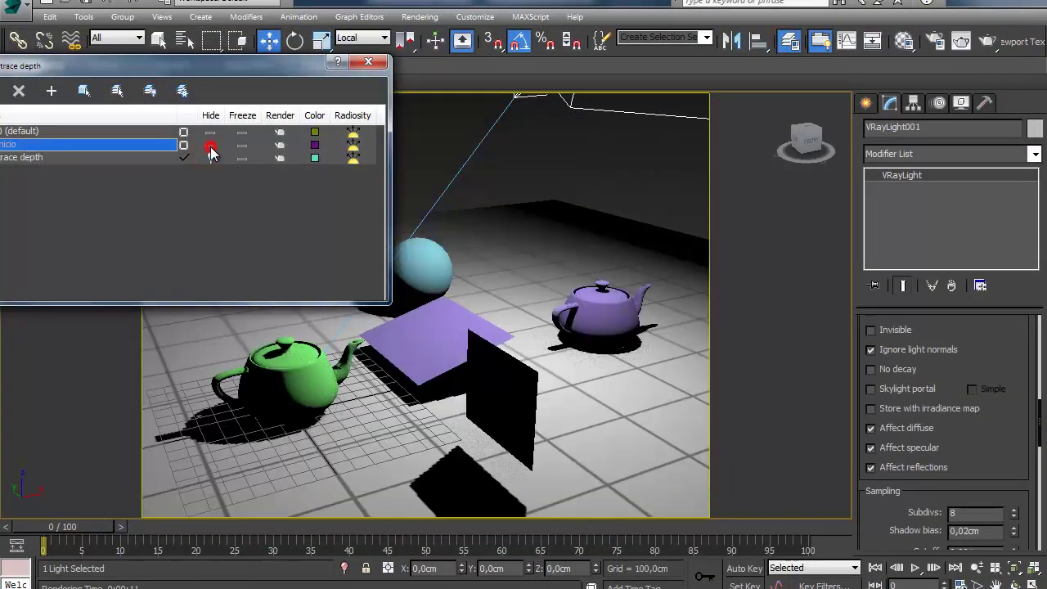
pyautogui.click(382, 67)
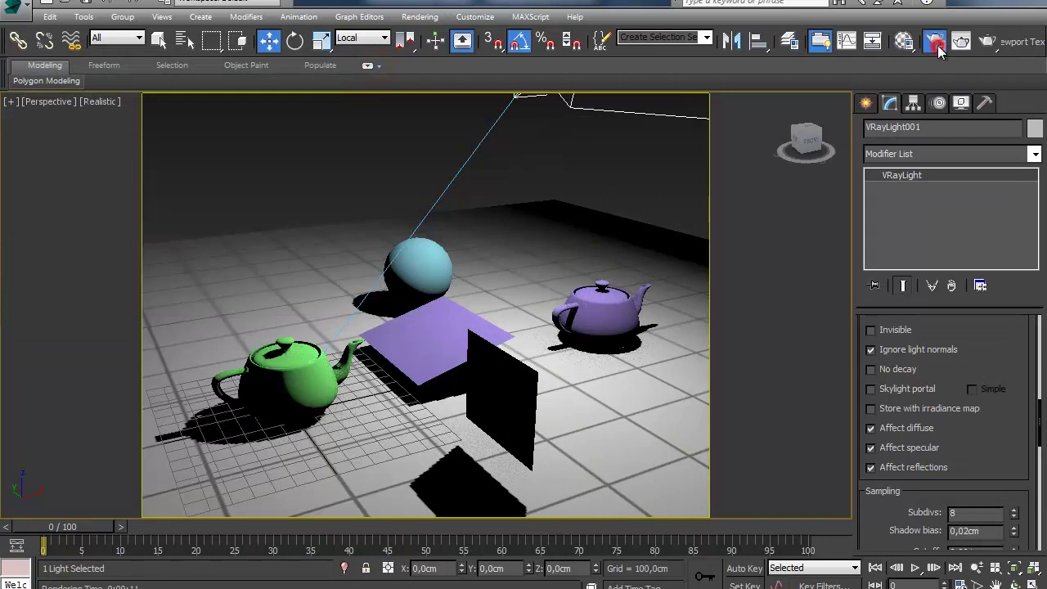
# - Turn off Maps in the V-Ray global switches, render the perspective view, and close the render settings
pyautogui.click(937, 43)
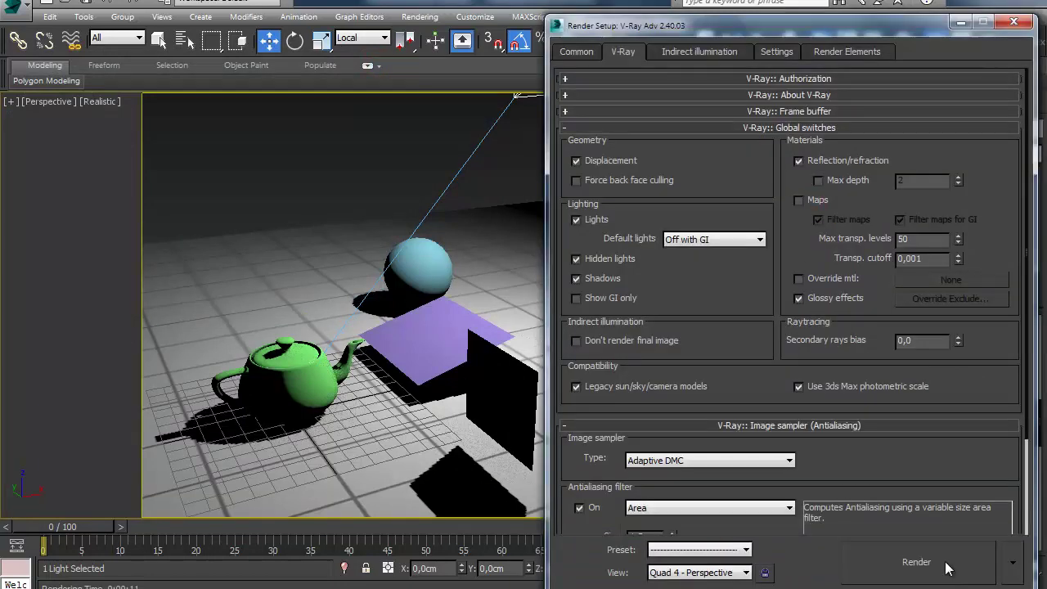
pyautogui.click(949, 568)
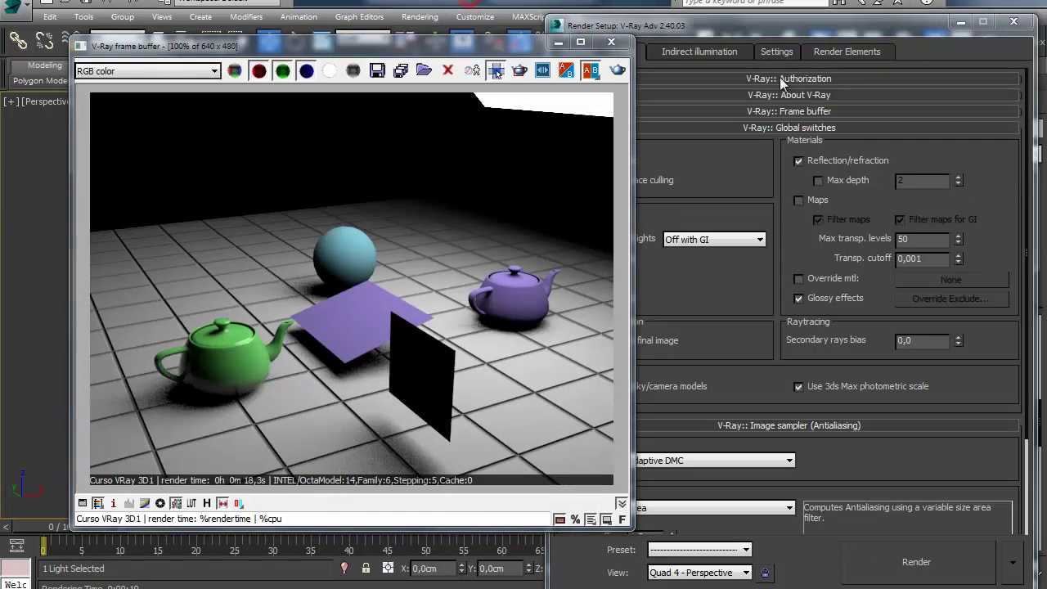
pyautogui.click(1013, 21)
# - Examine the parameters and map slots of the "bump" material in the Material Editor
pyautogui.click(906, 44)
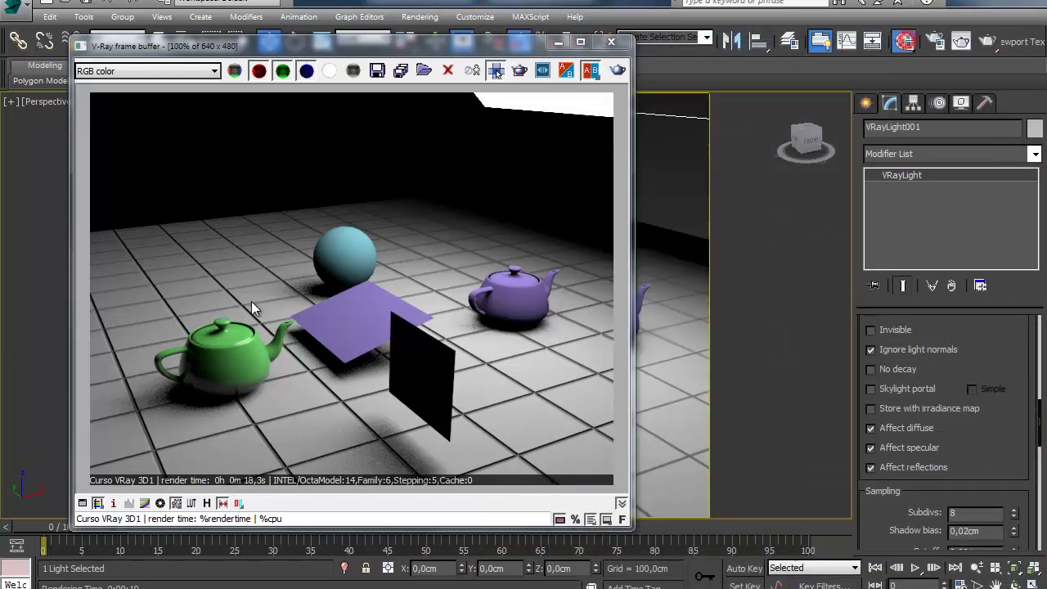
pyautogui.click(310, 117)
pyautogui.moveTo(99, 429); pyautogui.dragTo(95, 583)
pyautogui.scroll(8, 94, 459)
pyautogui.scroll(-3, 93, 459)
pyautogui.scroll(3, 93, 459)
pyautogui.scroll(-10, 93, 459)
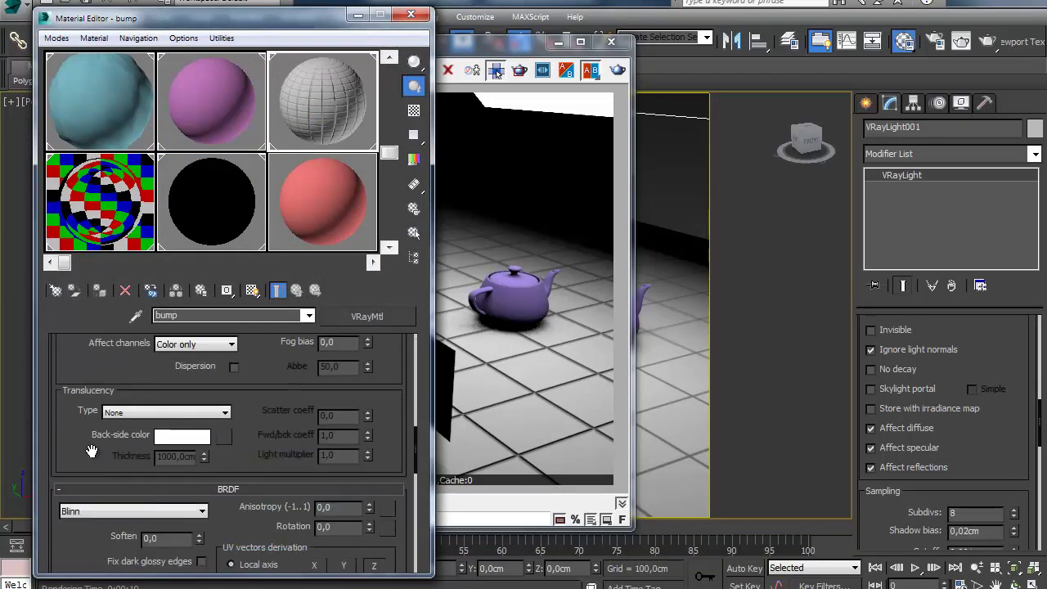
pyautogui.scroll(-6, 90, 444)
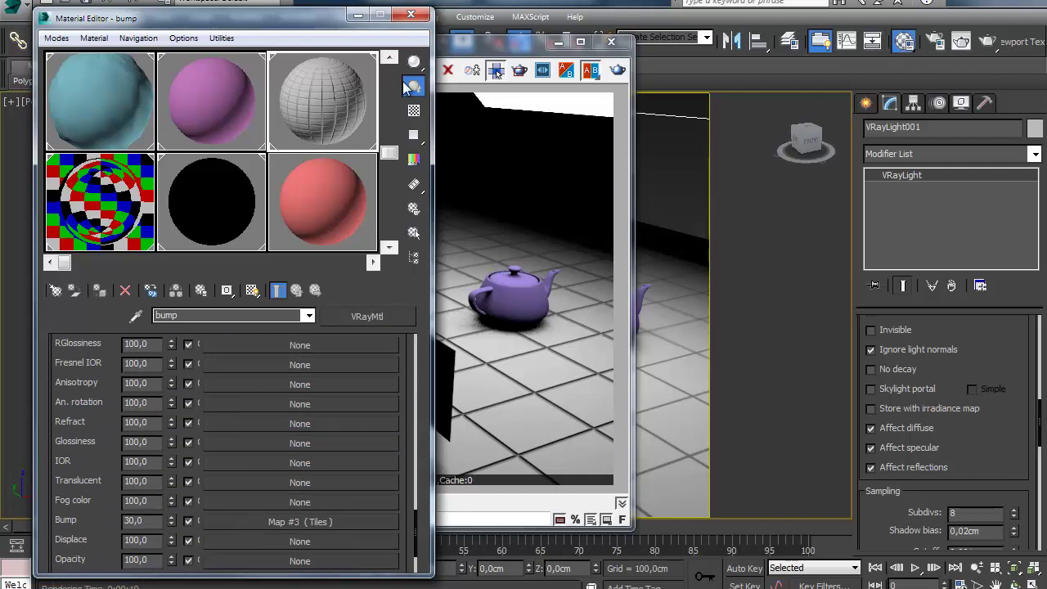
# - Assign a brown wood-like Bitmap to the diffuse slot of Material #8
pyautogui.click(215, 98)
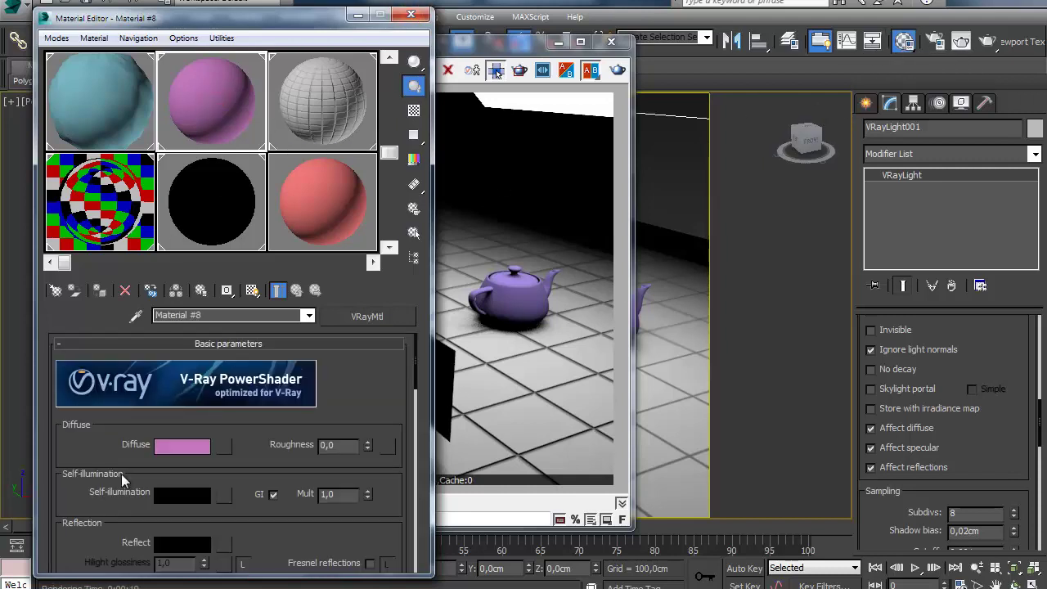
pyautogui.click(224, 446)
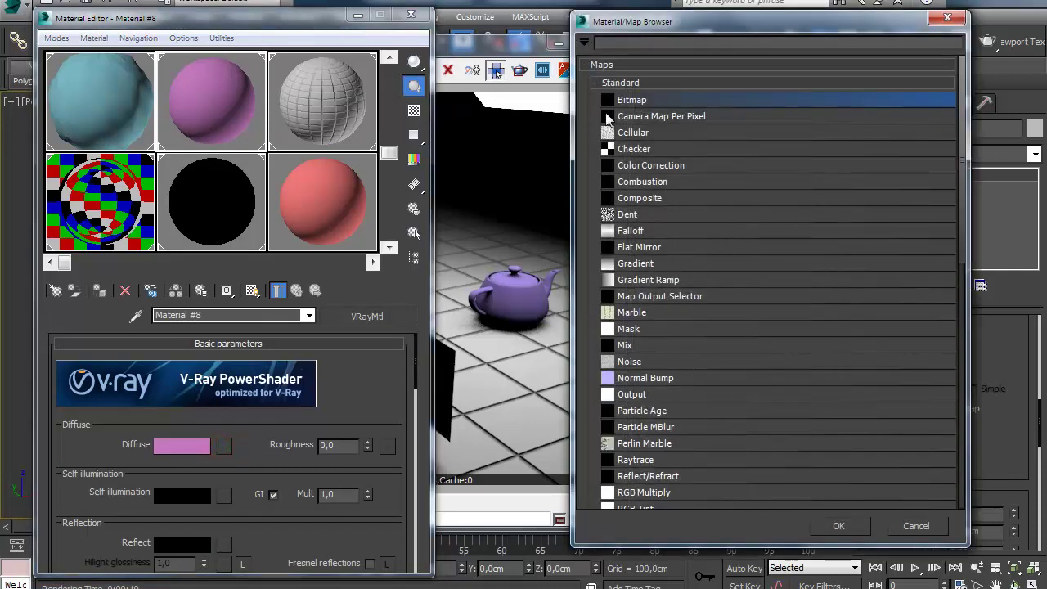
pyautogui.doubleClick(638, 98)
pyautogui.click(591, 316)
# - Replace the diffuse Tiles map of the "bump" material with a Checker map, discarding the old map
pyautogui.click(319, 128)
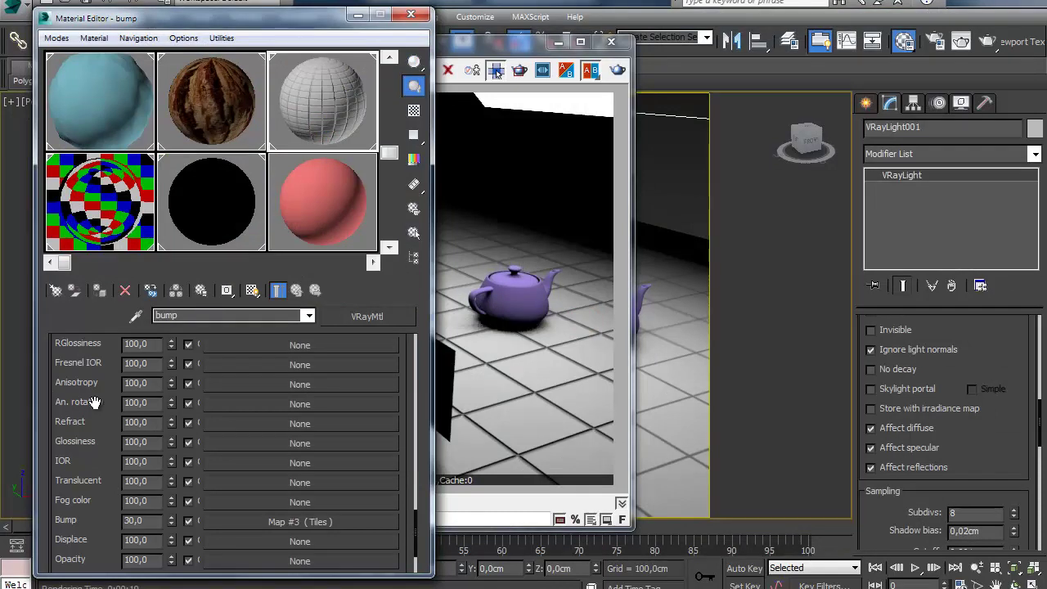
pyautogui.click(95, 402)
pyautogui.scroll(5, 219, 399)
pyautogui.click(285, 472)
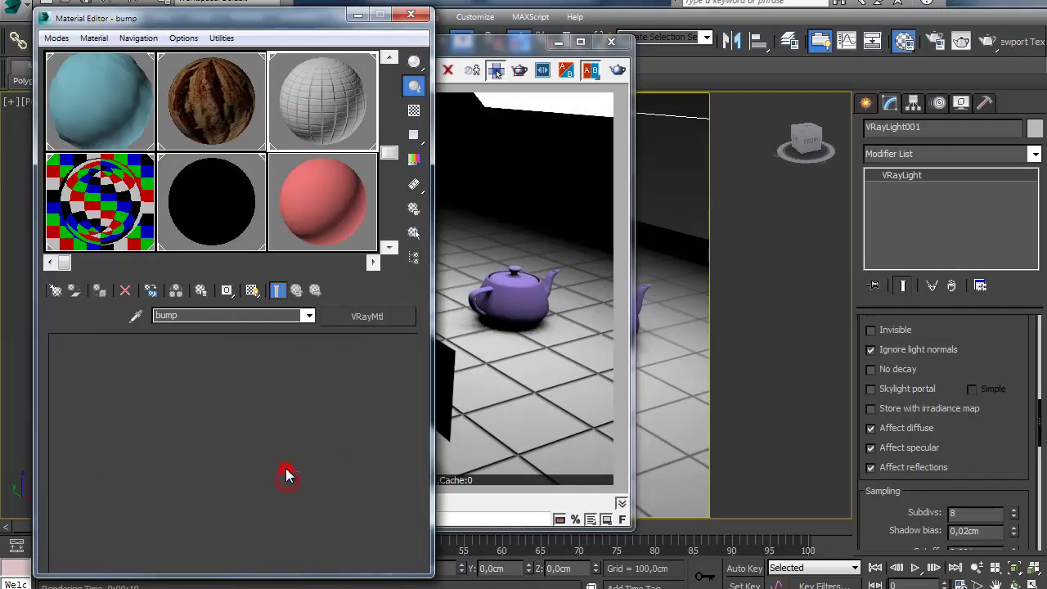
pyautogui.click(358, 317)
pyautogui.doubleClick(633, 145)
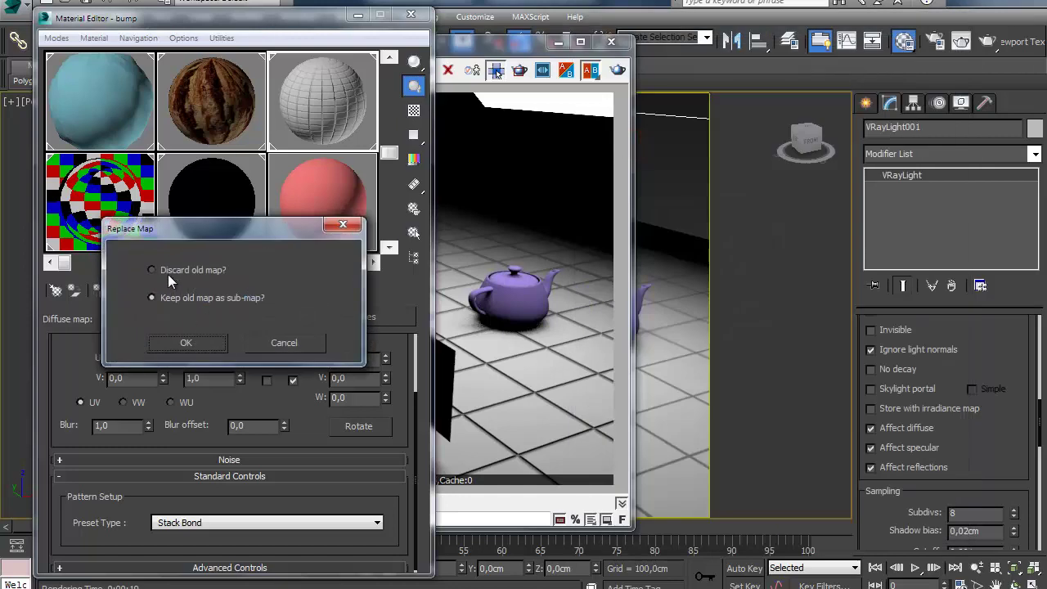
pyautogui.click(180, 340)
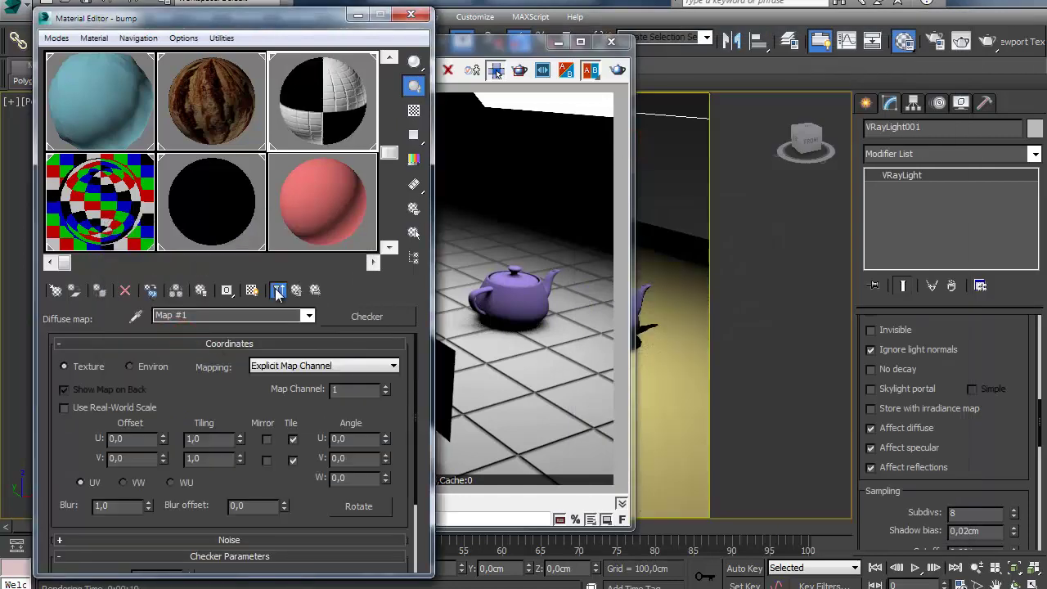
# - Disable the Bump map of the "bump" material and close the Material Editor
pyautogui.click(314, 291)
pyautogui.scroll(-10, 164, 458)
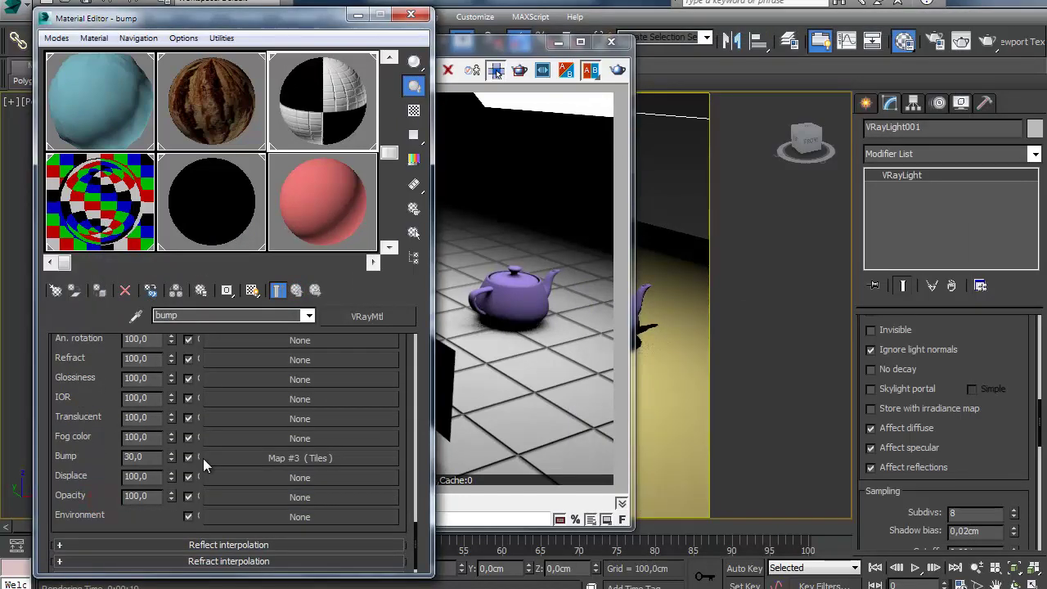
pyautogui.click(411, 14)
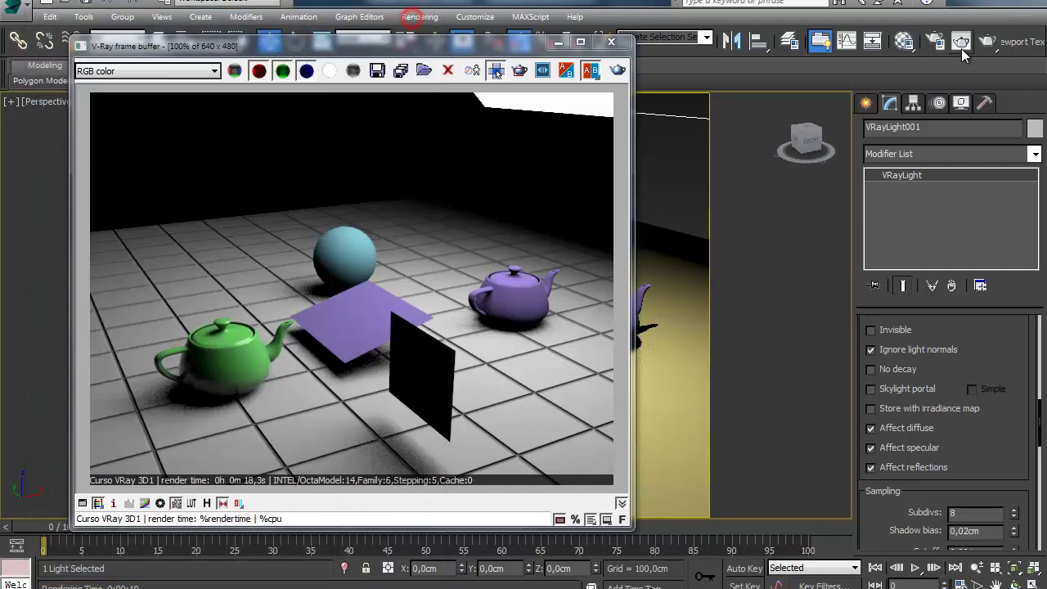
# - Run a test render with Maps off, stopping it early, and turn Maps back on in the global switches
pyautogui.click(987, 40)
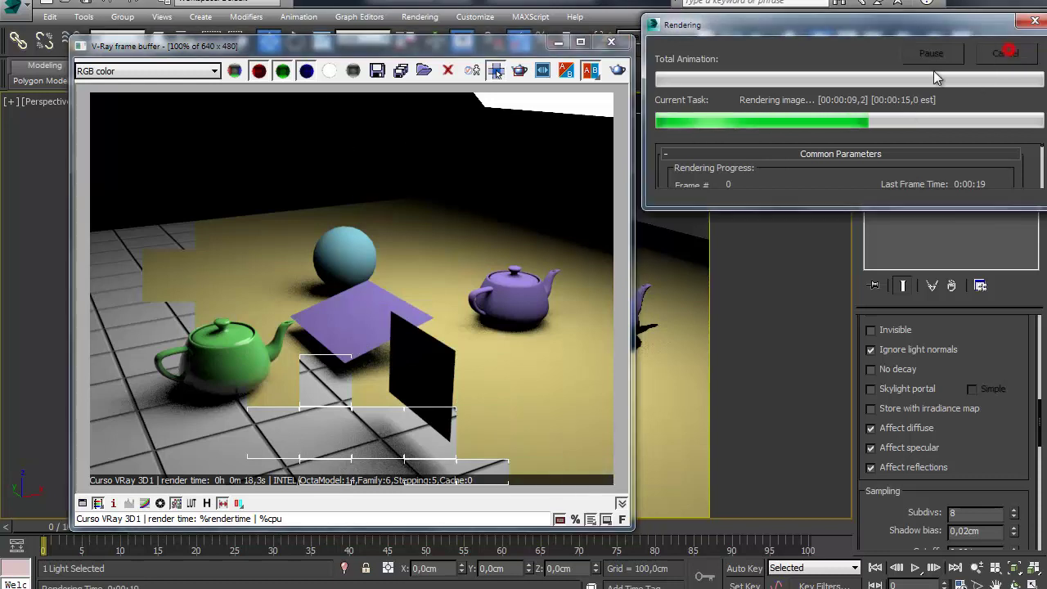
pyautogui.click(1005, 53)
pyautogui.click(939, 42)
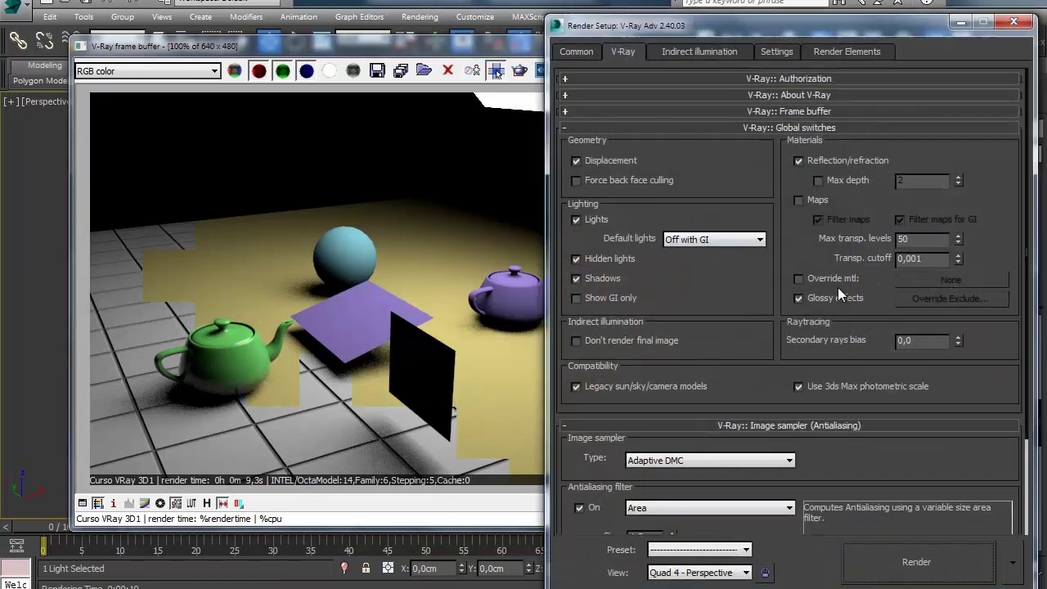
pyautogui.click(799, 200)
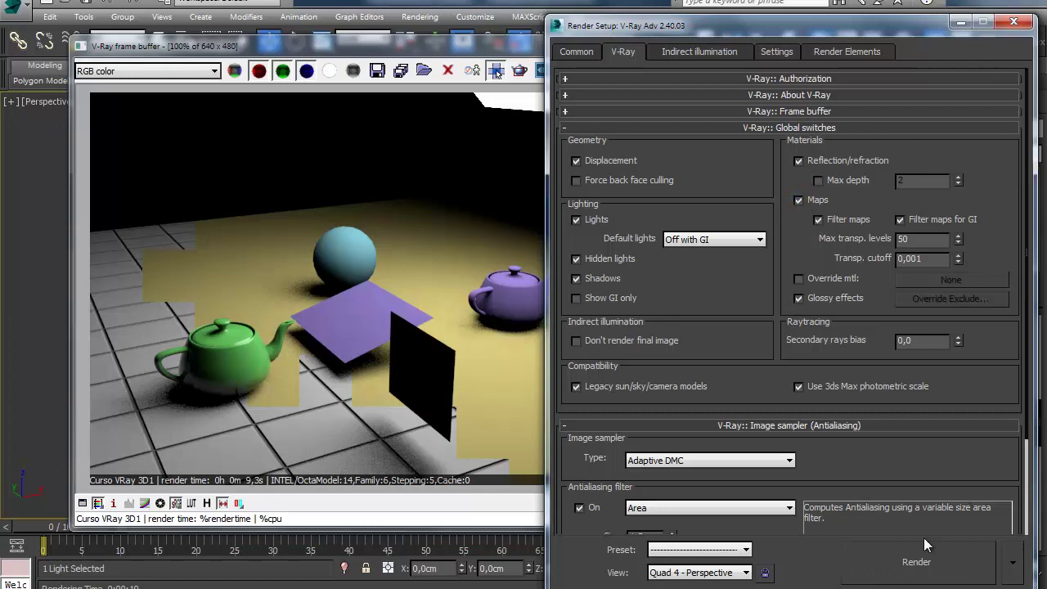
# - Render the perspective view with Maps on, and close the render settings and the frame buffer
pyautogui.click(918, 562)
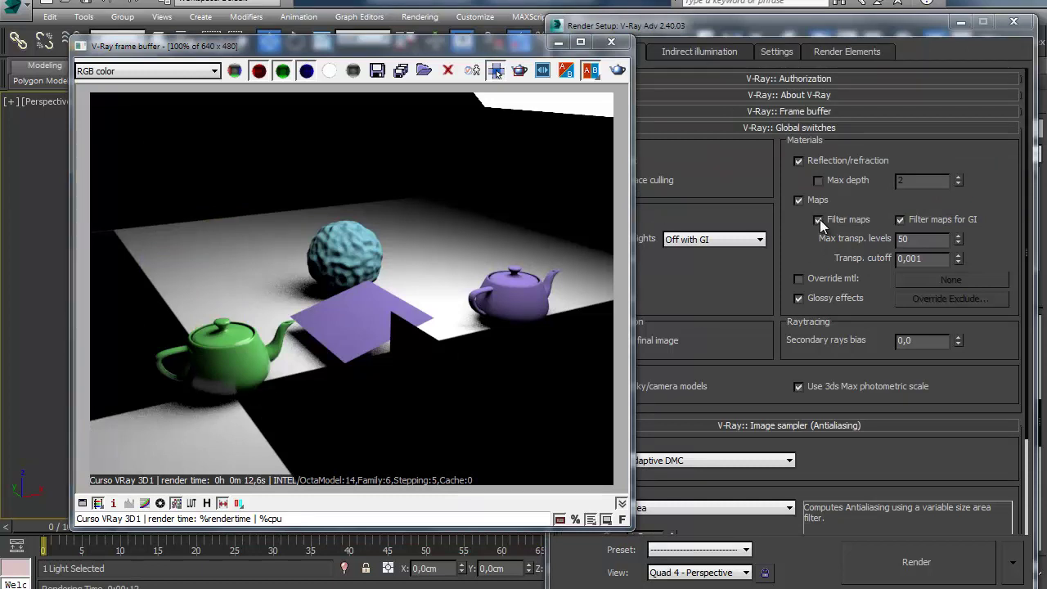
pyautogui.click(1014, 22)
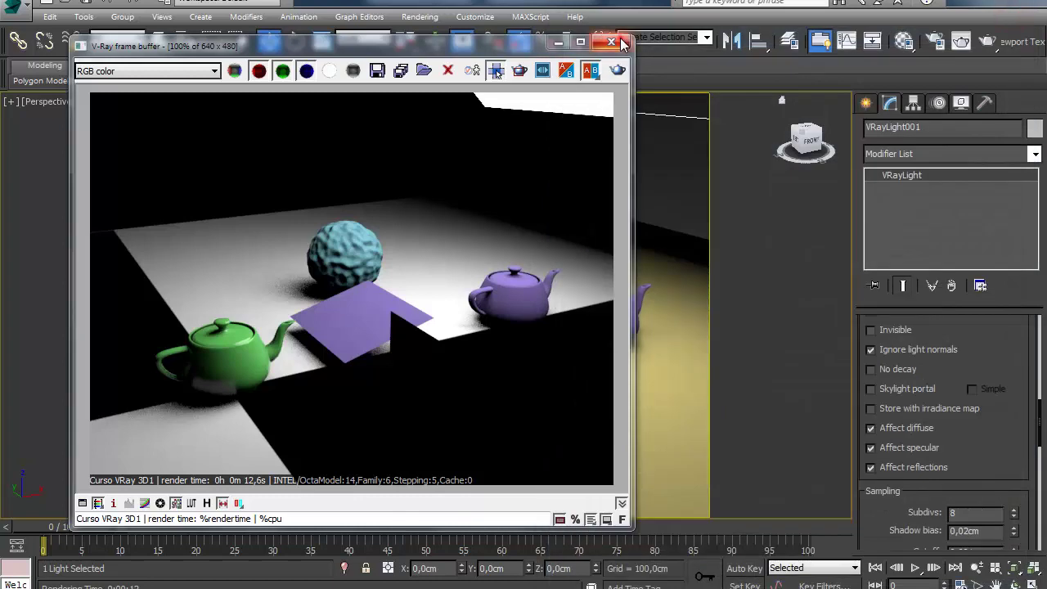
pyautogui.click(611, 42)
# - Assign Material #8 to the purple teapot and run a test render, stopping it early
pyautogui.click(568, 307)
pyautogui.press('m')
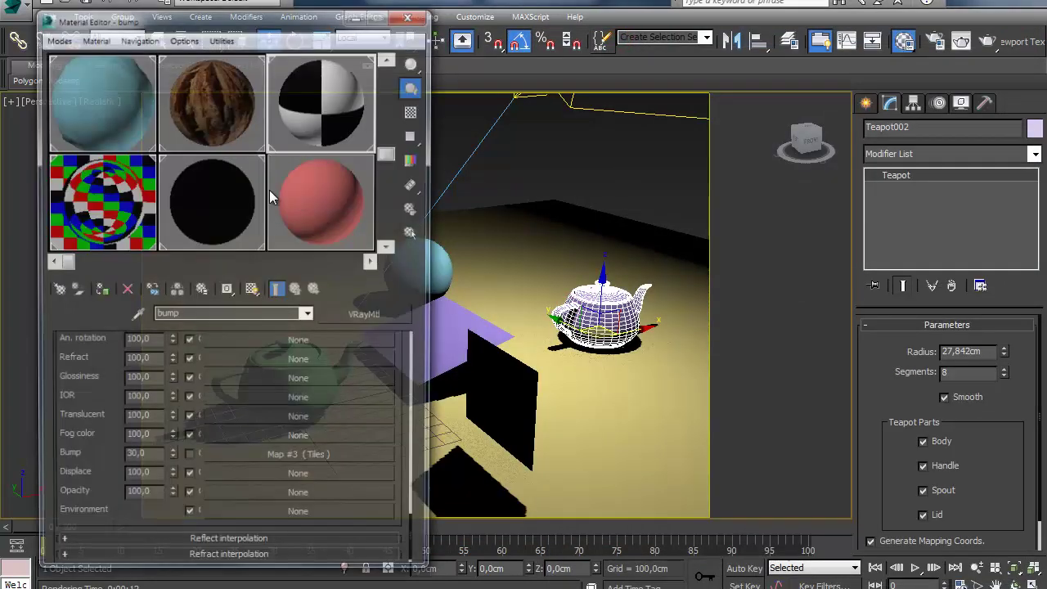
pyautogui.click(98, 290)
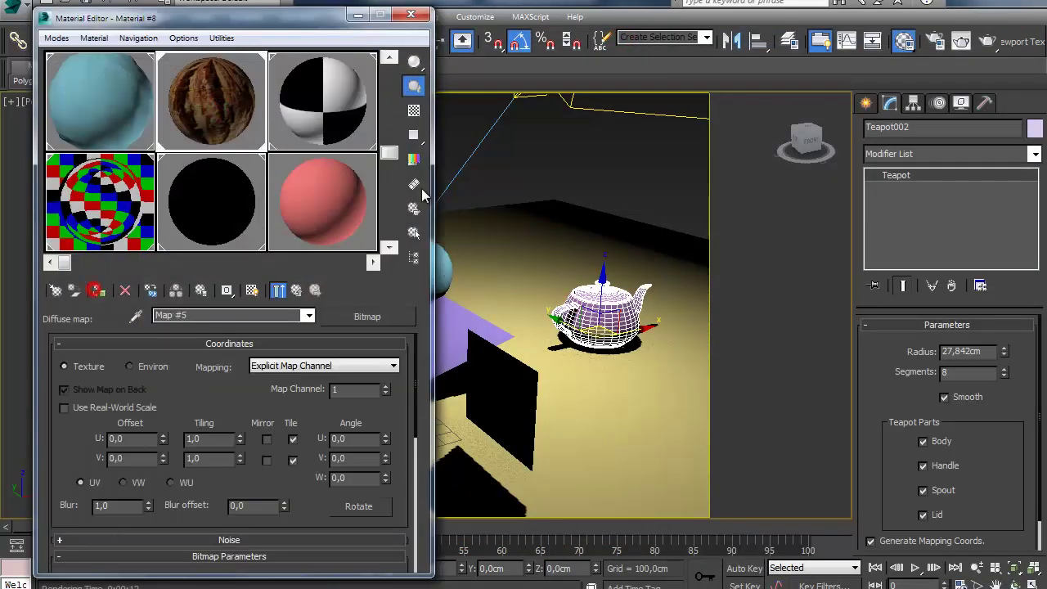
pyautogui.click(979, 45)
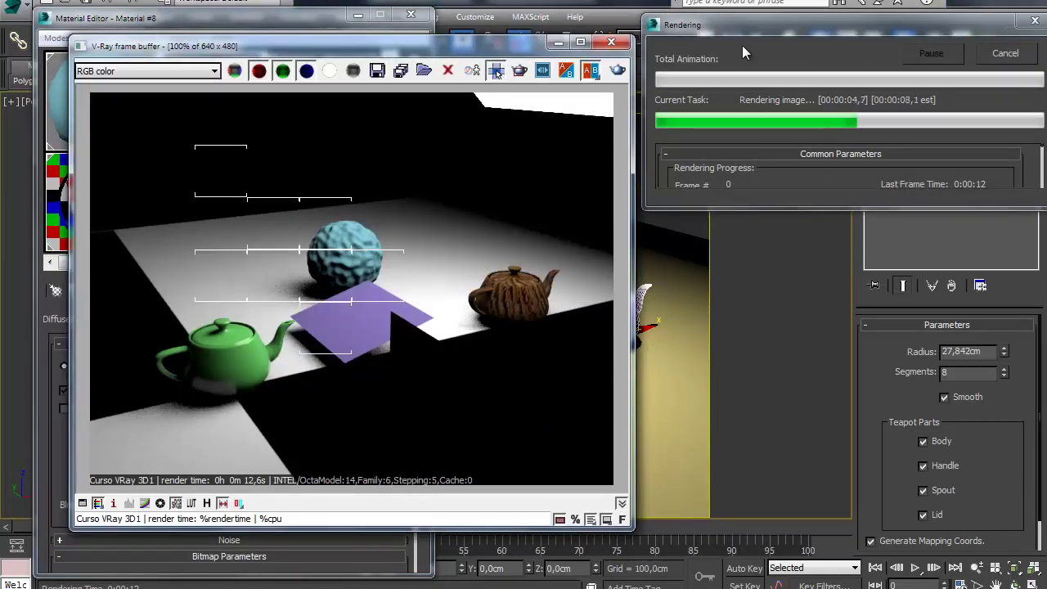
pyautogui.click(1006, 52)
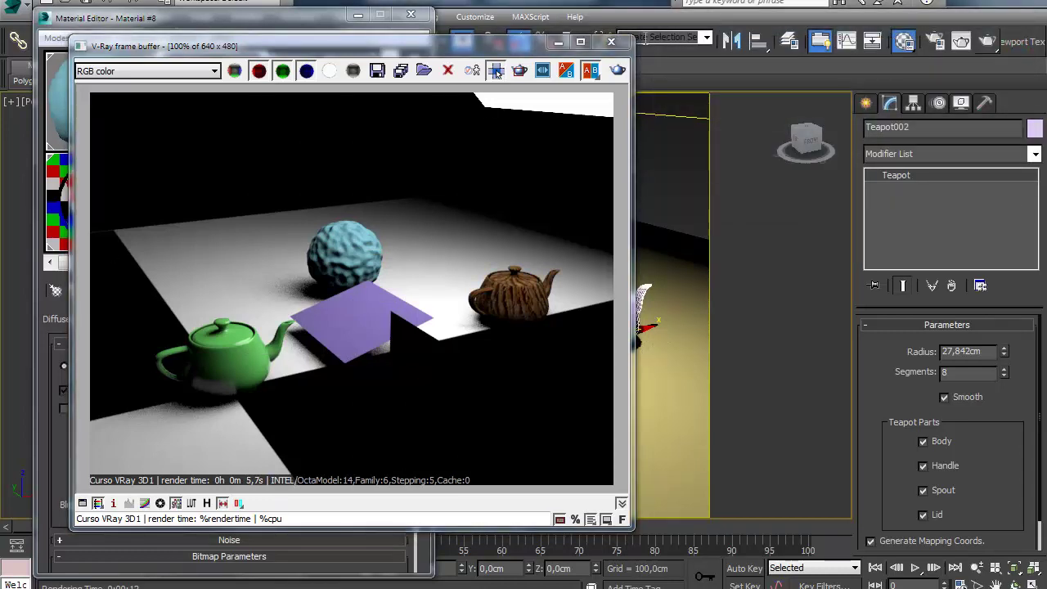
# - Set the U and V tiling of the "bump" material's diffuse Checker map to 10 and show the map in the viewport
pyautogui.click(611, 44)
pyautogui.click(315, 72)
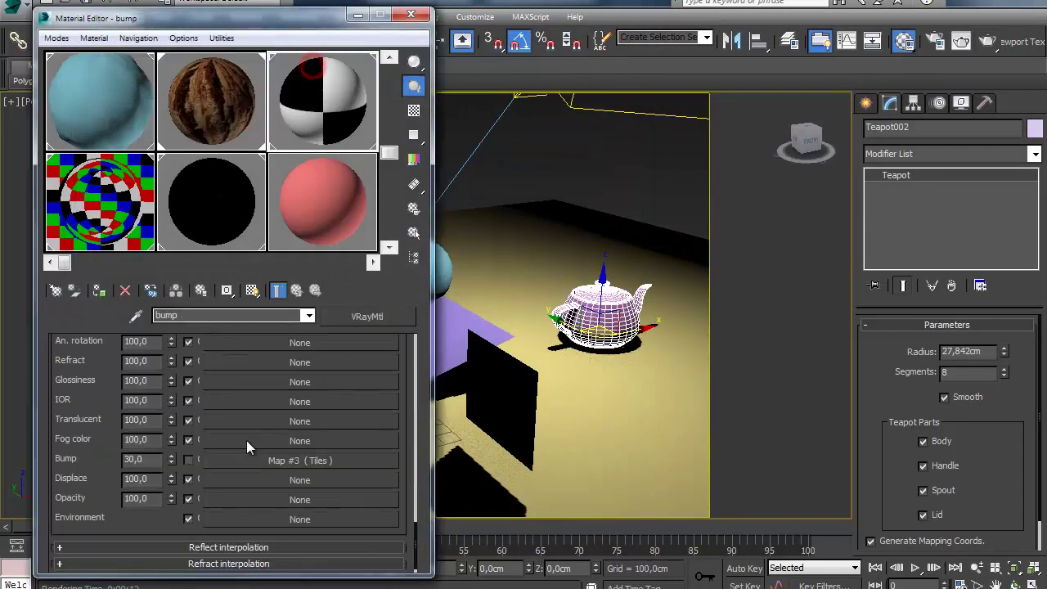
pyautogui.moveTo(82, 385); pyautogui.dragTo(94, 552)
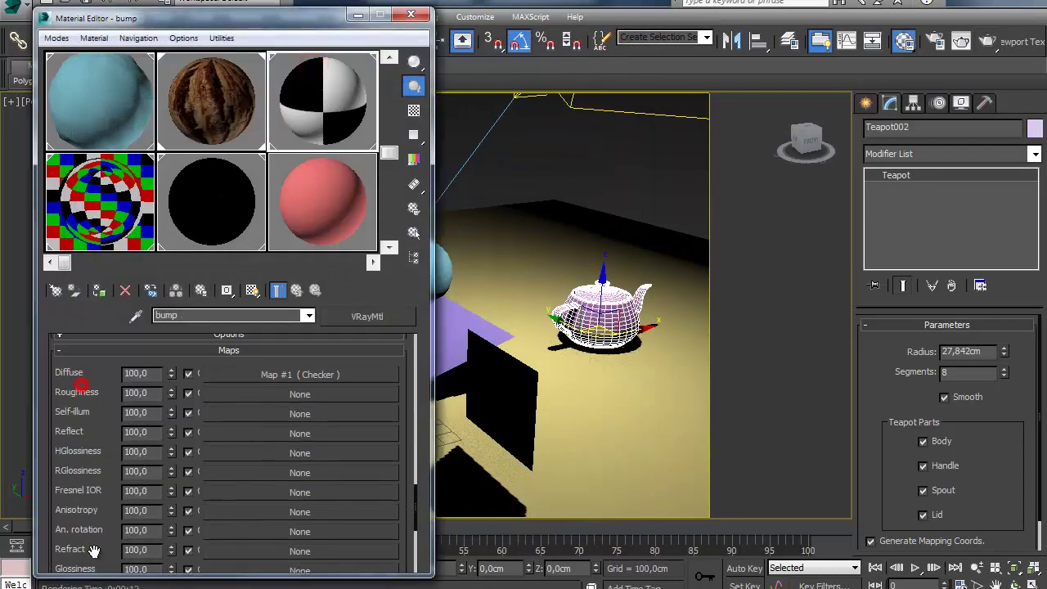
pyautogui.click(233, 374)
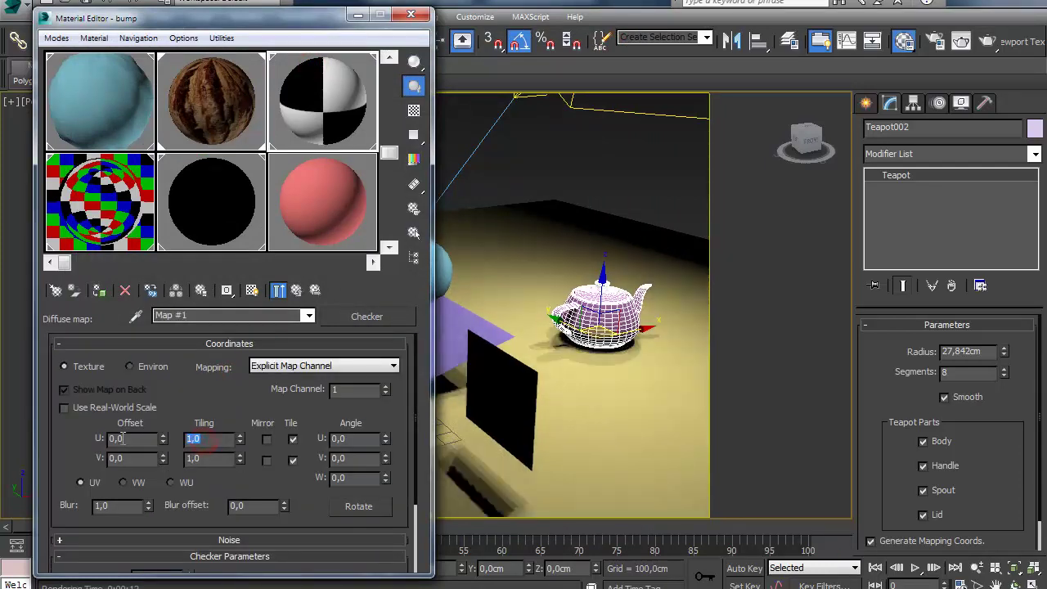
pyautogui.press('Tab')
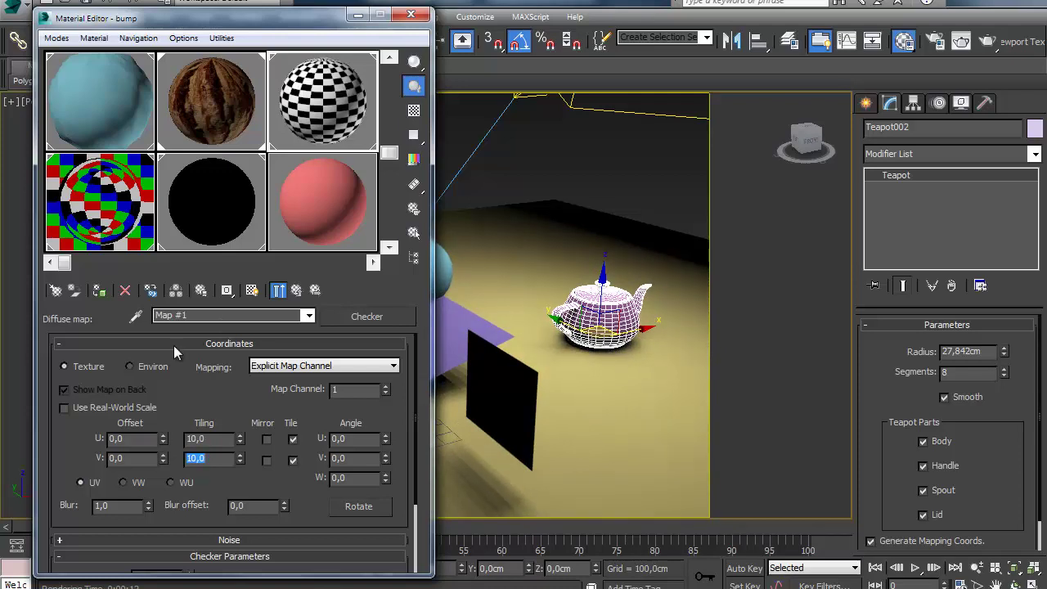
pyautogui.click(252, 291)
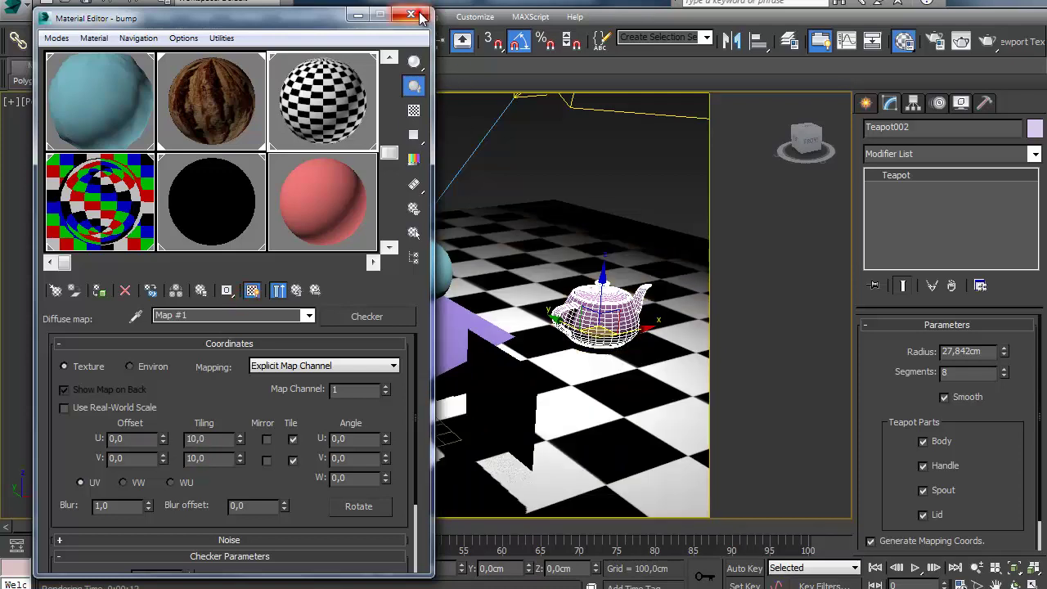
# - Close the Material Editor and run a test render of the checkered floor, stopping it early
pyautogui.click(410, 14)
pyautogui.click(987, 41)
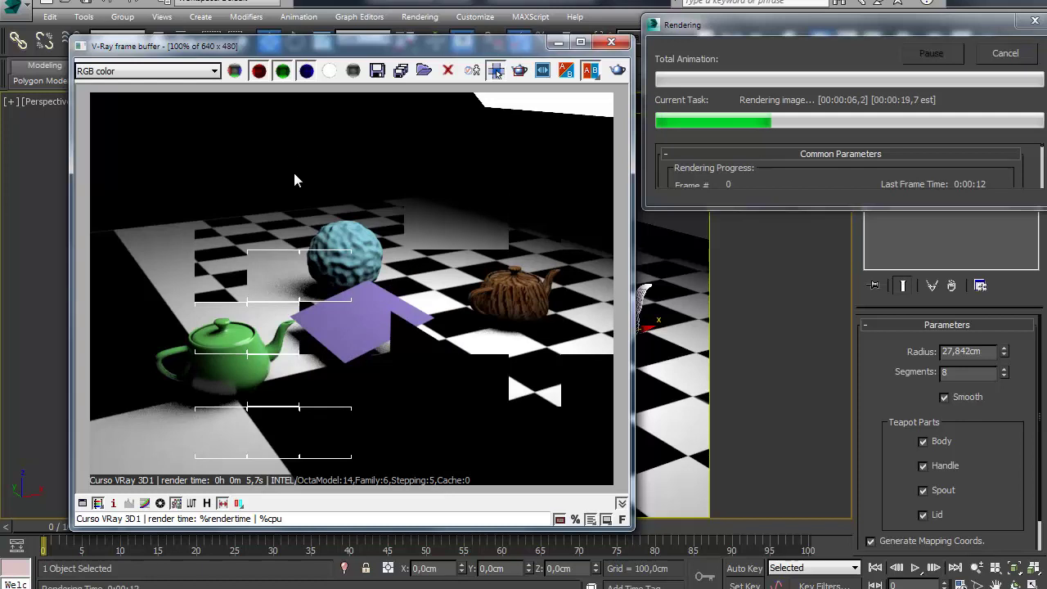
pyautogui.click(1005, 53)
# - Render the perspective view with Filter maps off in the global switches, and turn Filter maps back on
pyautogui.click(934, 45)
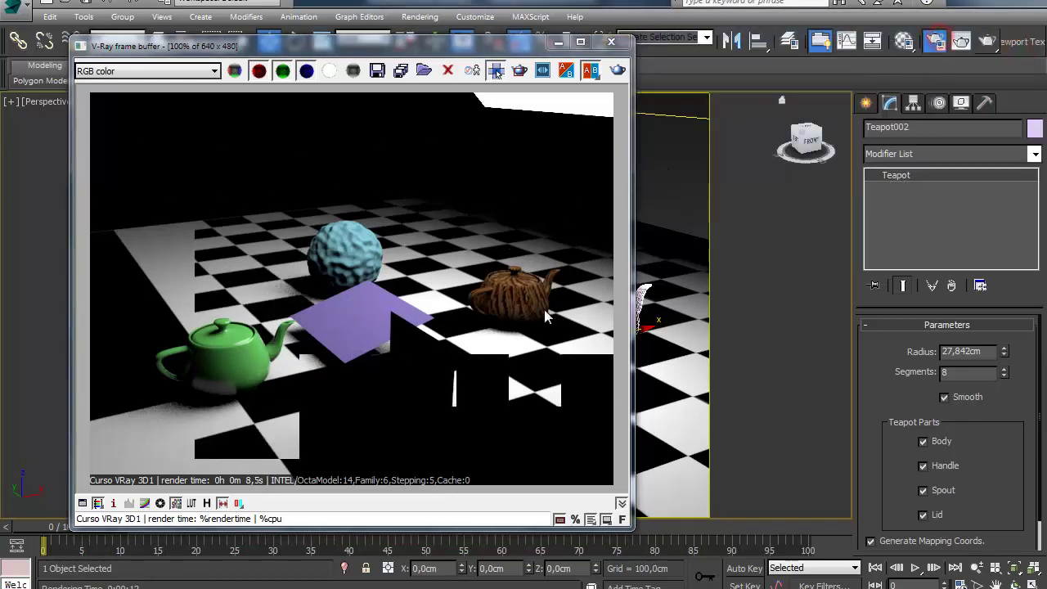
pyautogui.click(818, 219)
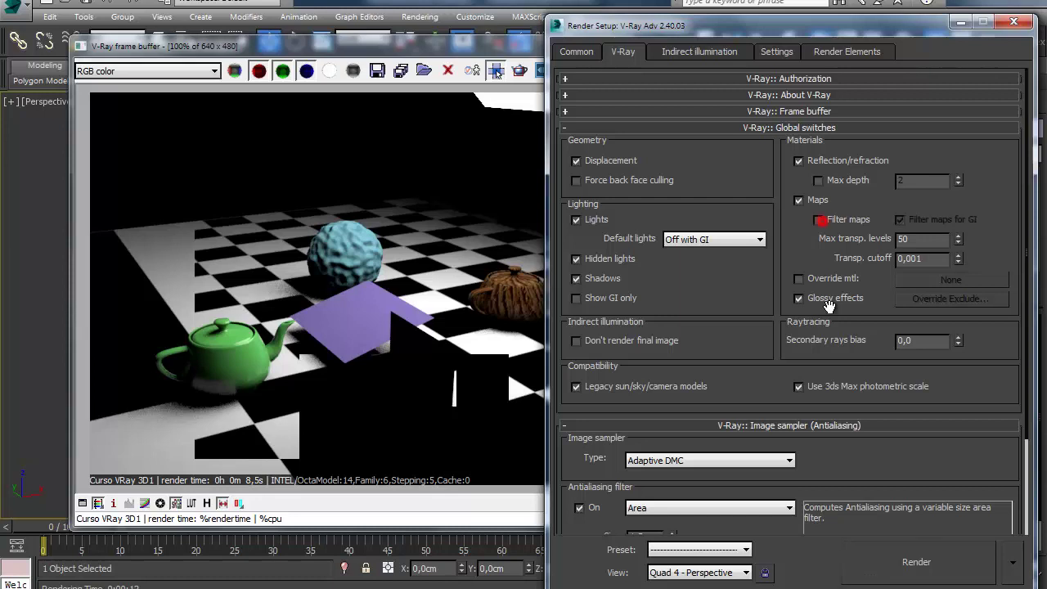
pyautogui.click(918, 562)
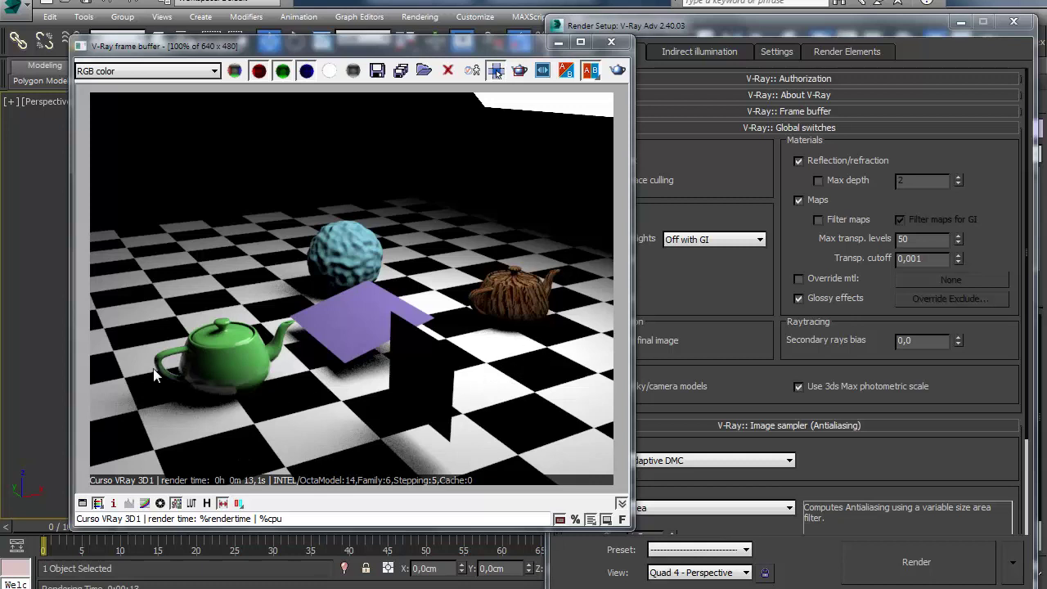
pyautogui.click(820, 221)
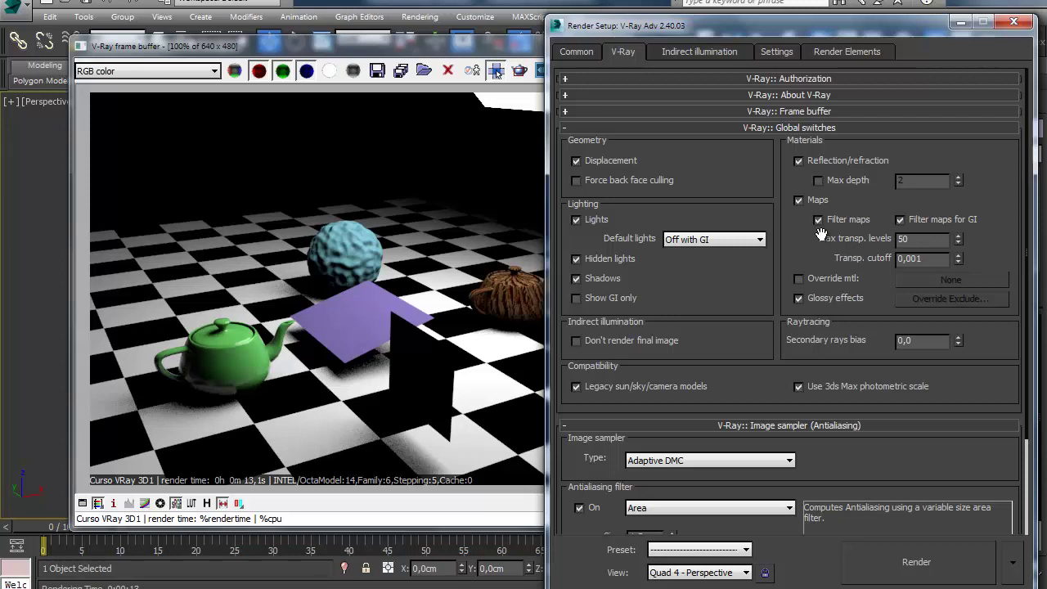
pyautogui.scroll(-1, 801, 227)
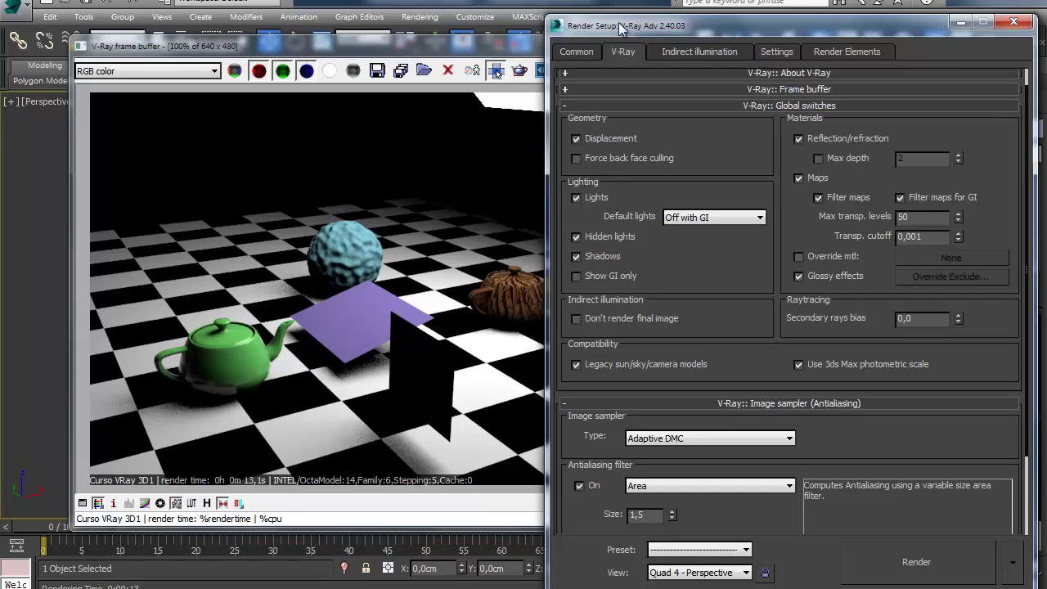
# - Add a Bitmap map to the Opacity slot of Material #8, cancelling the image file selection
pyautogui.press('m')
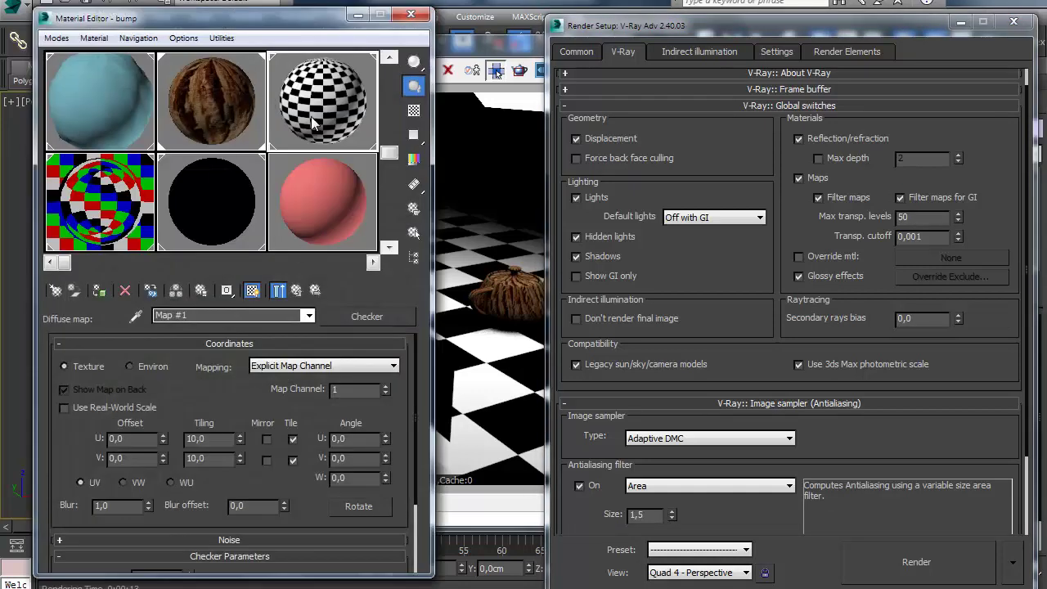
pyautogui.click(195, 107)
pyautogui.scroll(-1, 229, 425)
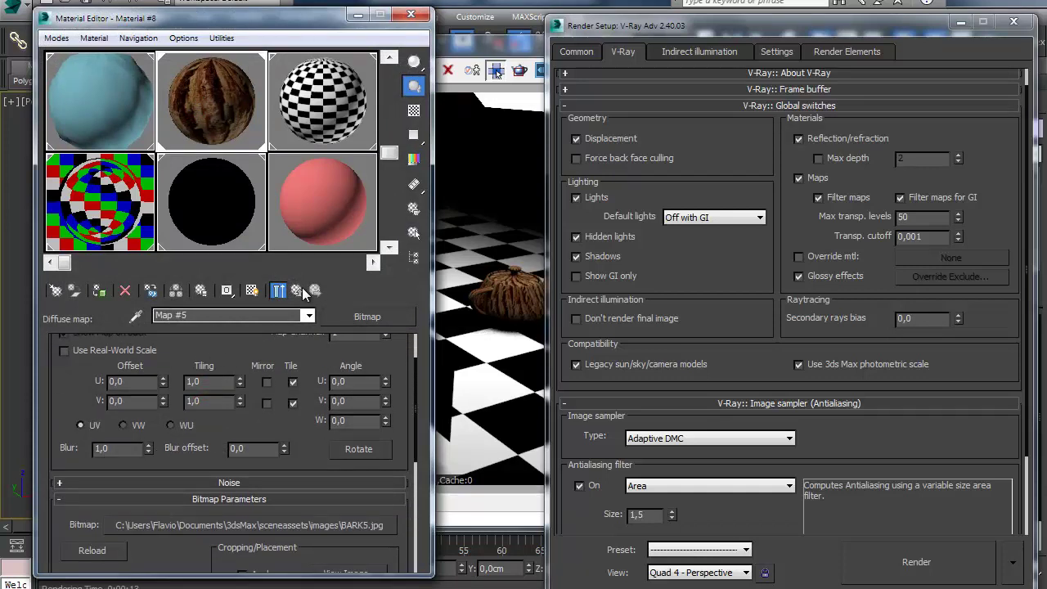
pyautogui.click(318, 287)
pyautogui.scroll(-10, 110, 409)
pyautogui.scroll(-8, 109, 442)
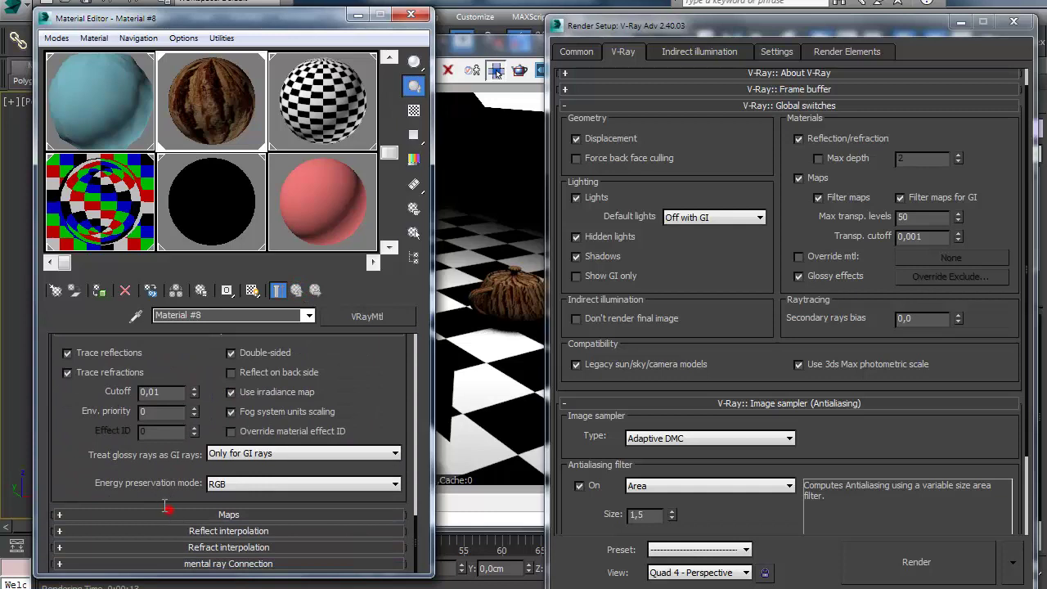
pyautogui.click(170, 515)
pyautogui.scroll(-5, 105, 479)
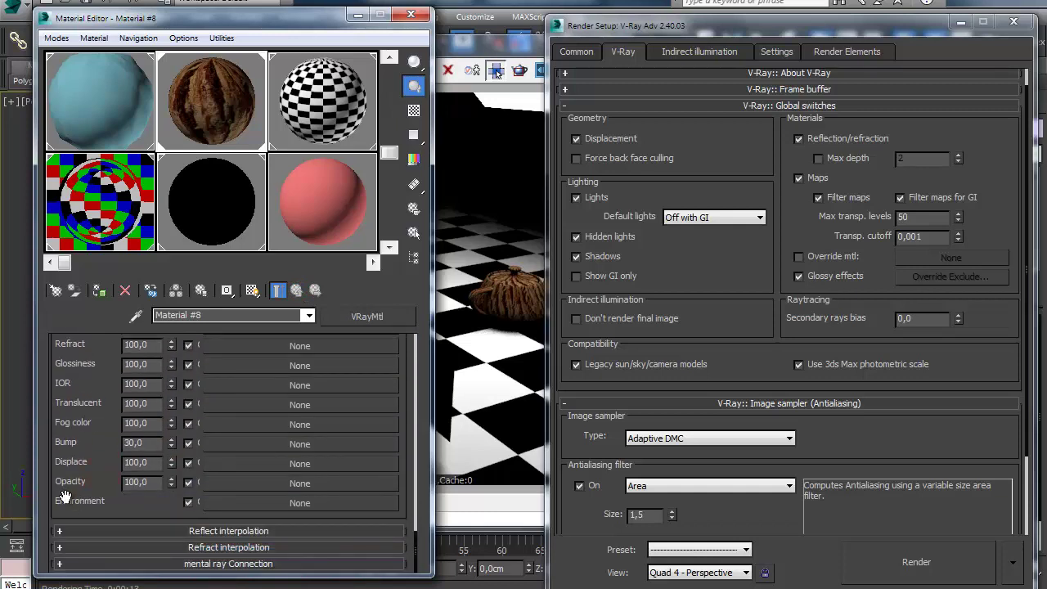
pyautogui.click(289, 481)
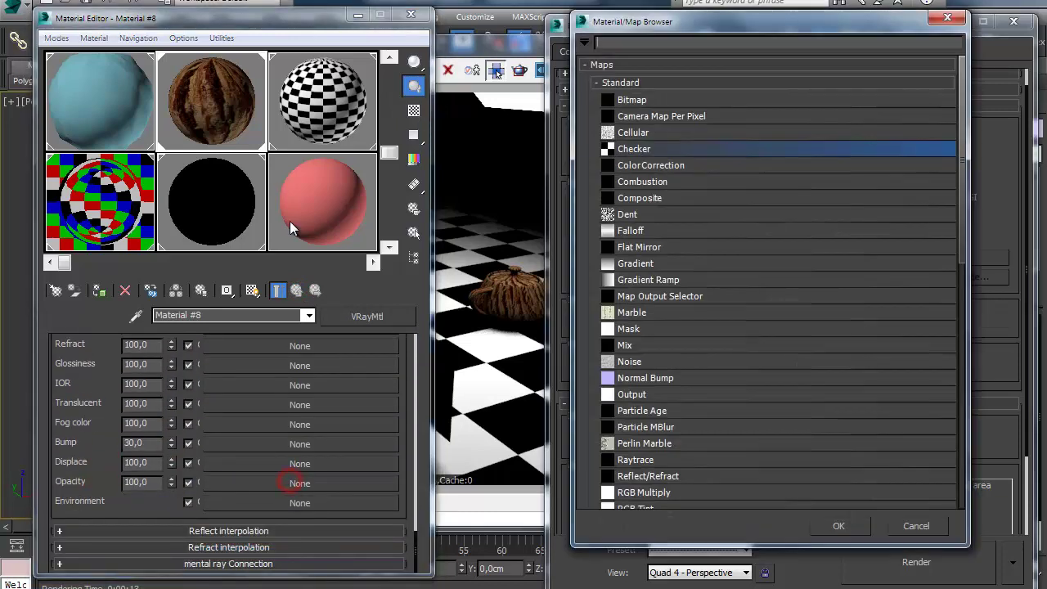
pyautogui.click(644, 101)
pyautogui.doubleClick(646, 101)
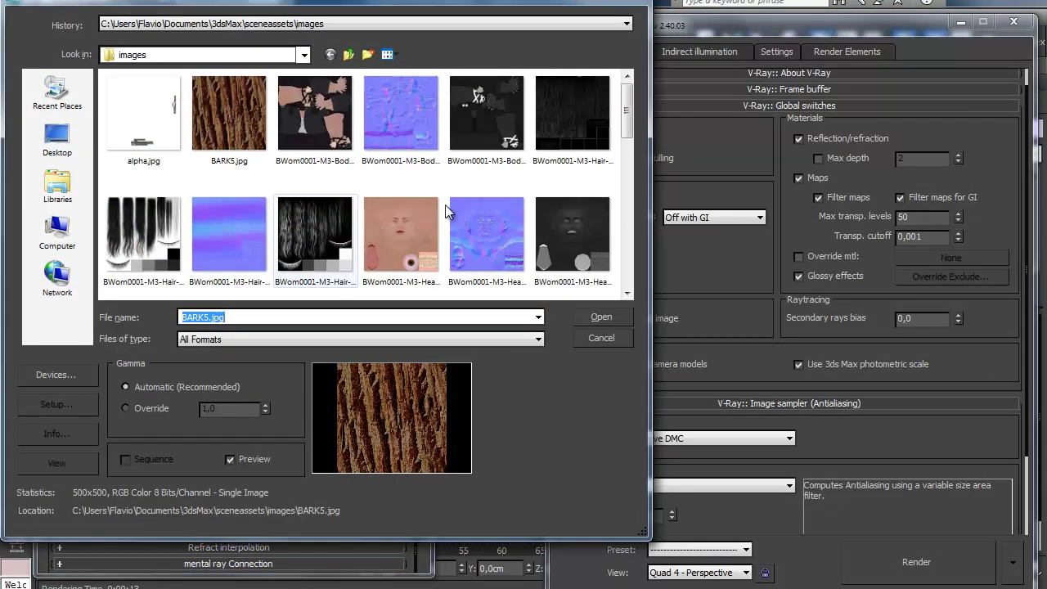
pyautogui.moveTo(629, 106); pyautogui.dragTo(627, 260)
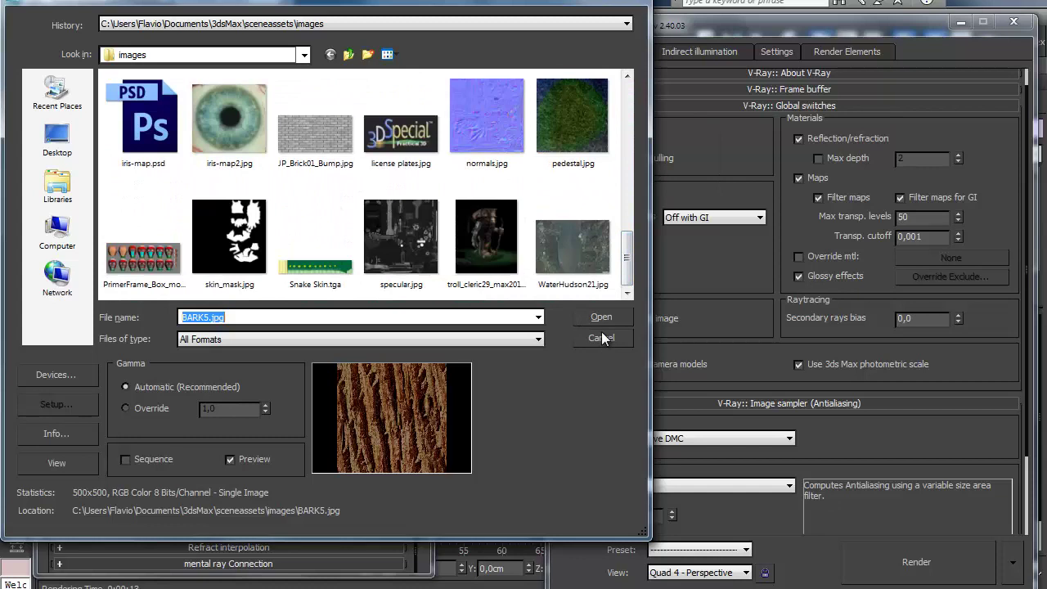
pyautogui.click(590, 337)
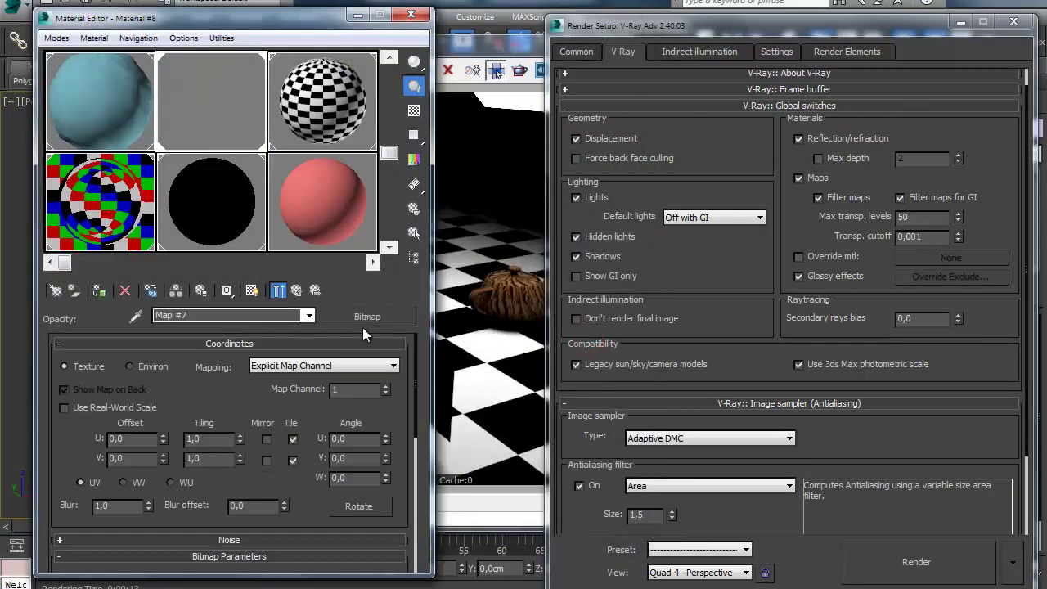
# - Replace the opacity map of Material #8 with a Checker map, discarding the old map
pyautogui.click(368, 316)
pyautogui.doubleClick(629, 148)
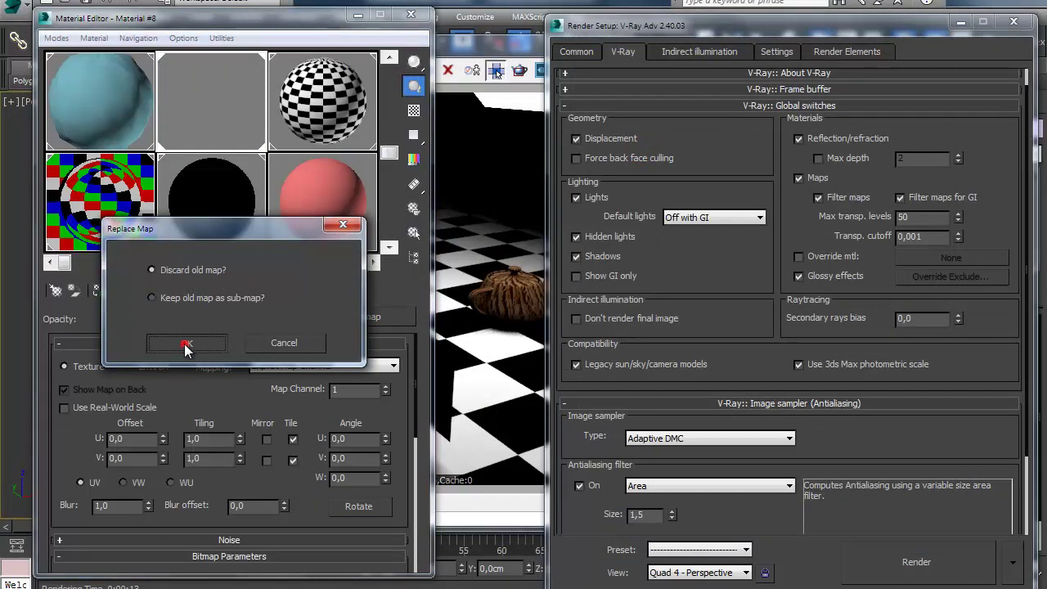
pyautogui.click(184, 343)
# - Set the opacity Checker map's U and V tiling to 10 and render the perspective view
pyautogui.click(213, 440)
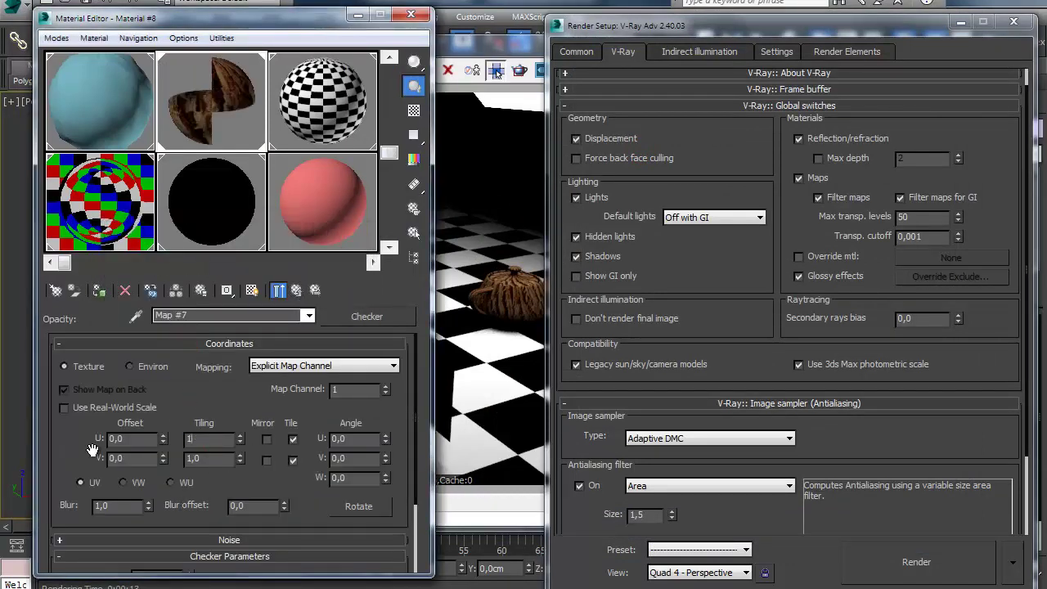
pyautogui.press('Tab')
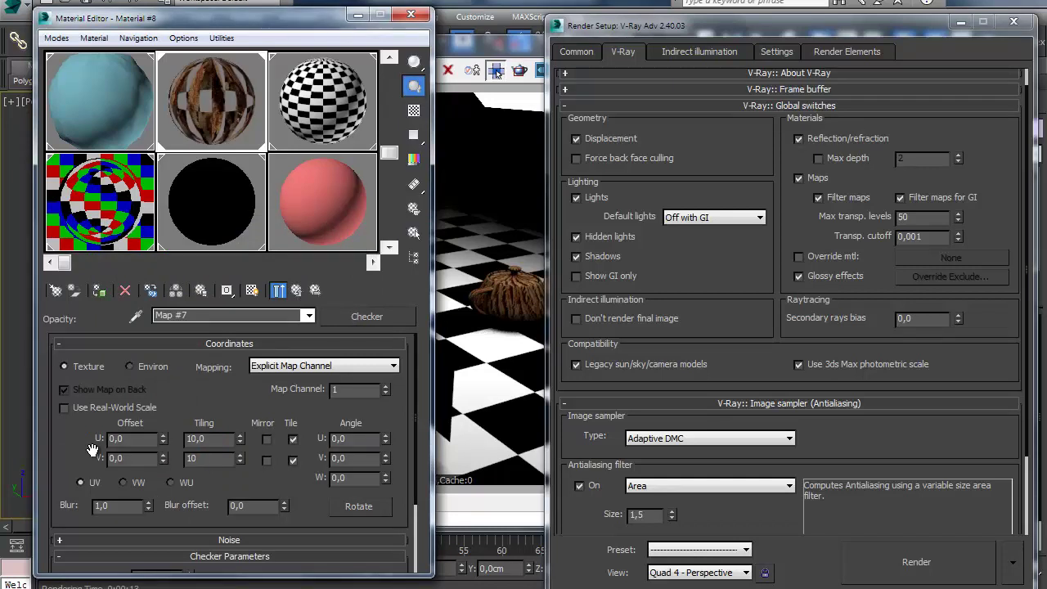
pyautogui.press('Return')
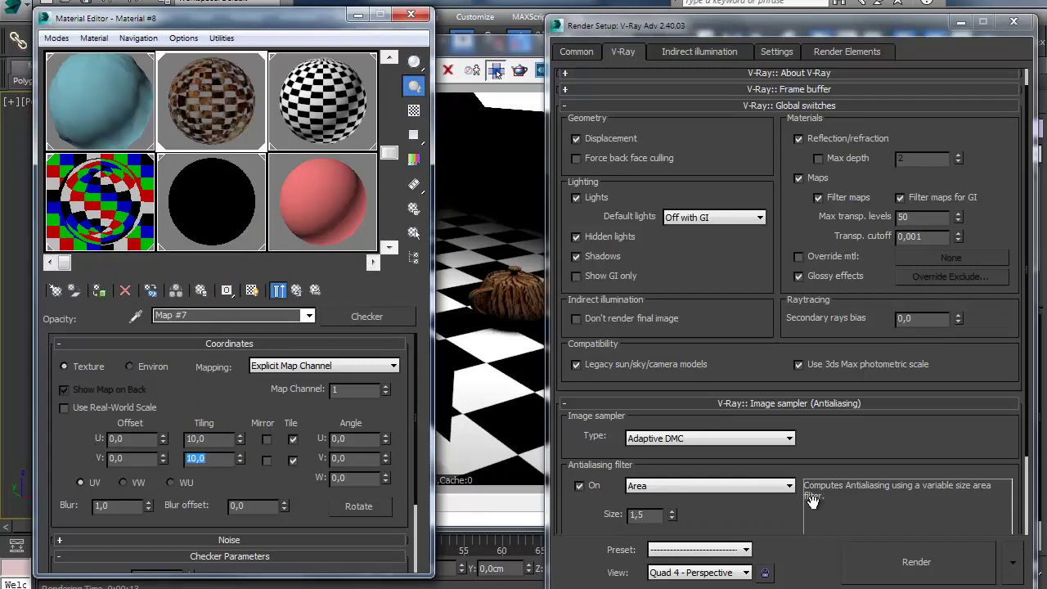
pyautogui.click(939, 559)
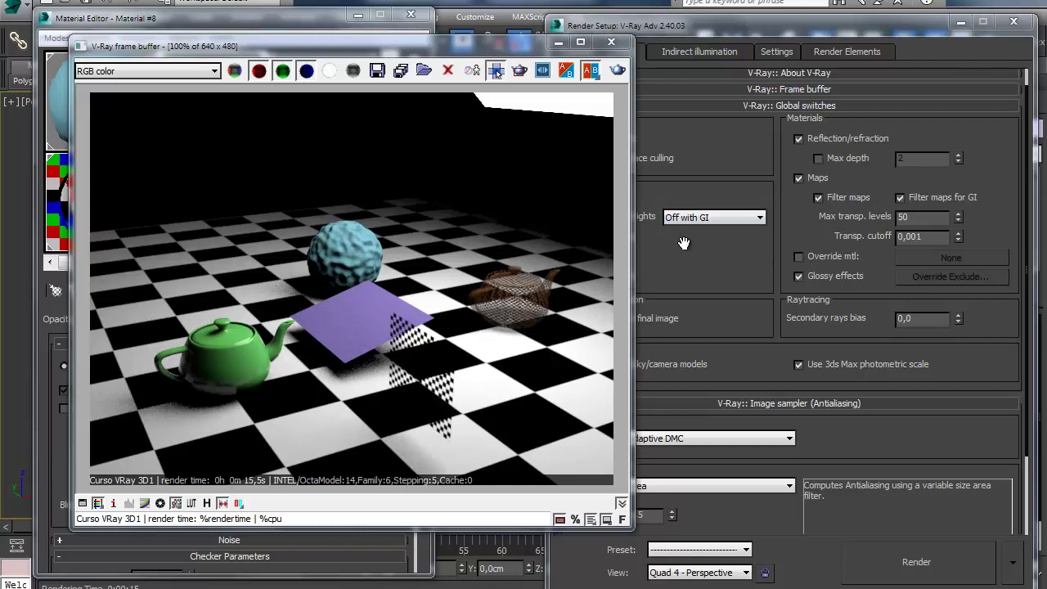
# - Set Transp. cutoff to 1,0 in the global switches and run a test render, stopping it early
pyautogui.moveTo(693, 268); pyautogui.dragTo(692, 246)
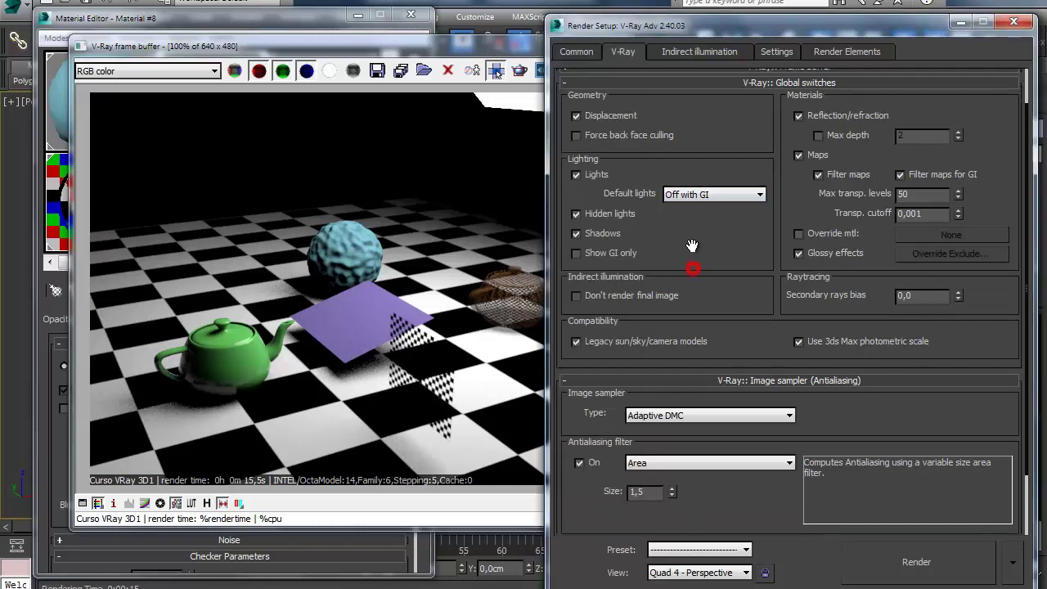
pyautogui.doubleClick(932, 213)
pyautogui.click(916, 562)
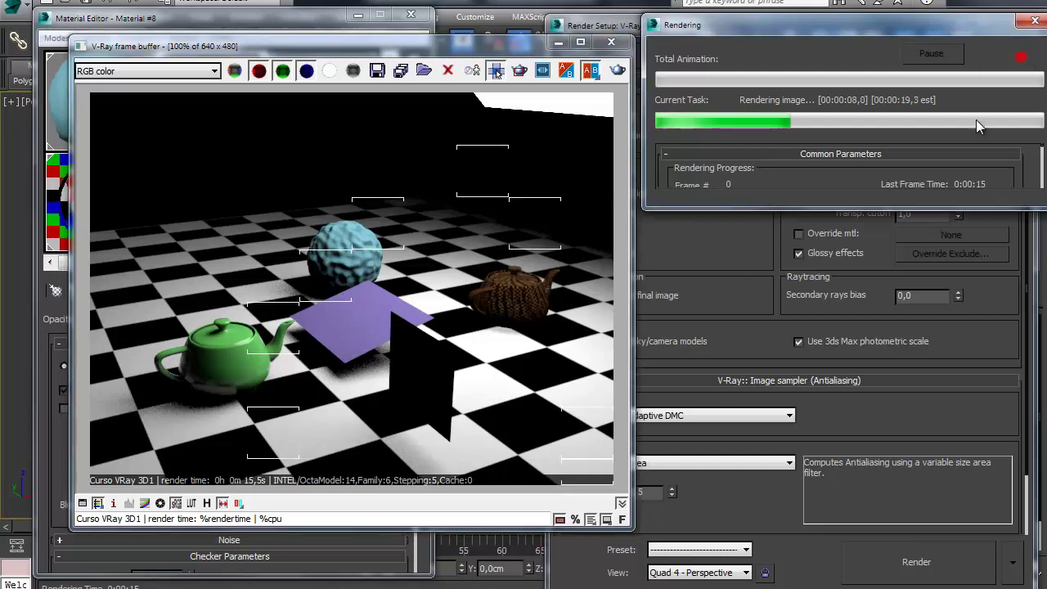
pyautogui.click(1005, 53)
# - Run a test render with Transp. cutoff at 0,1, stopping it early, and set the cutoff to 0,001
pyautogui.click(748, 272)
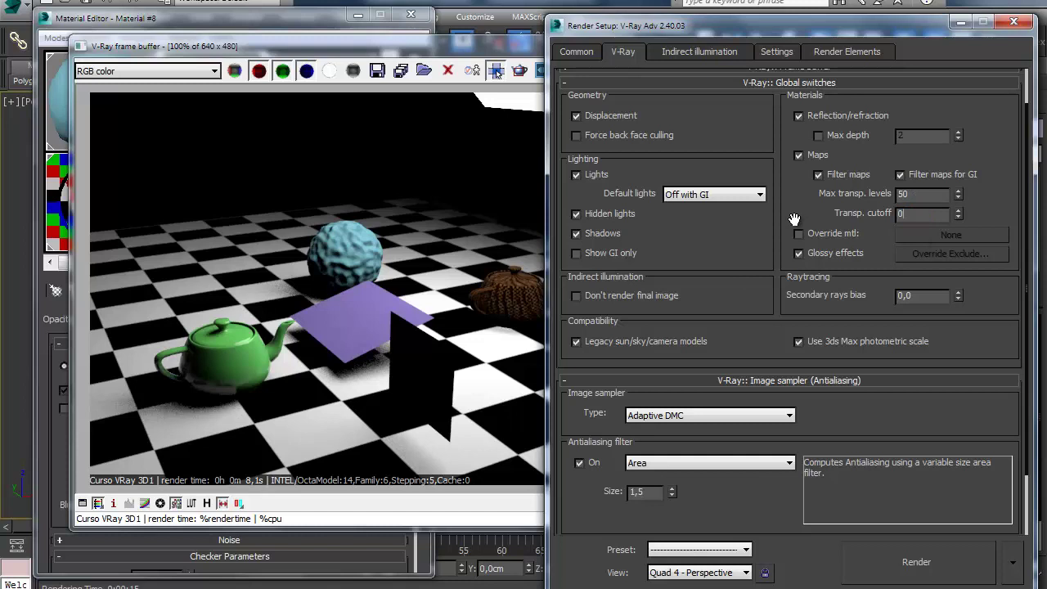
pyautogui.click(914, 565)
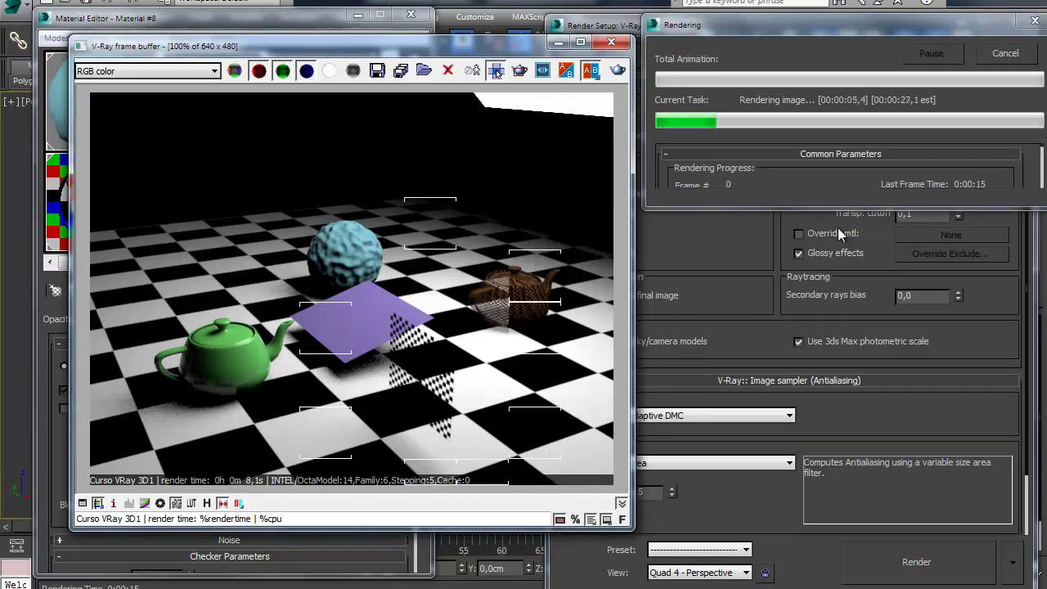
pyautogui.click(1013, 53)
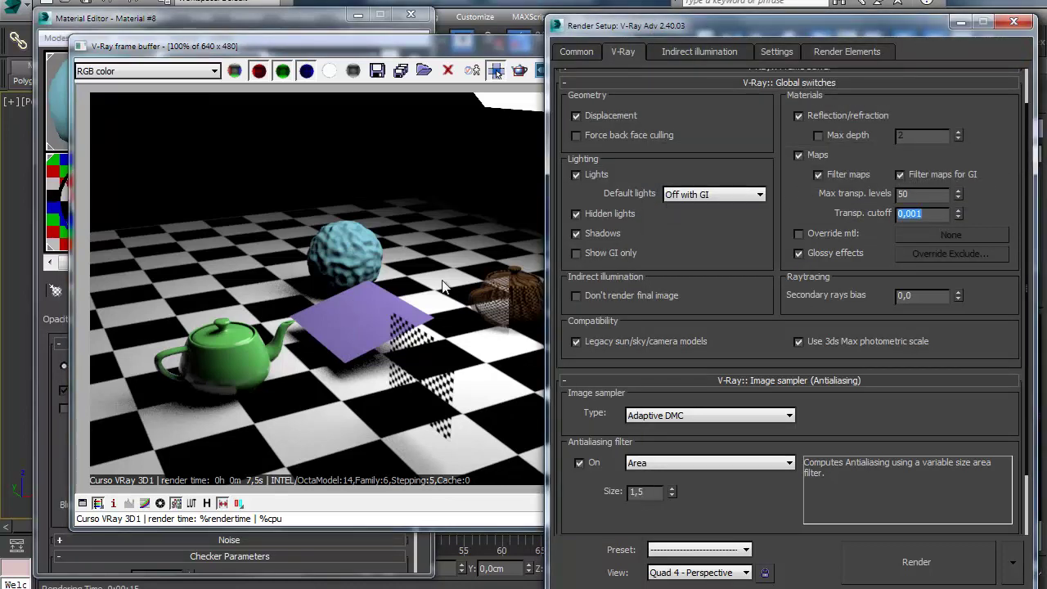
# - Enable Override mtl in the global switches with the "50% cinza" material and render the perspective view
pyautogui.click(817, 234)
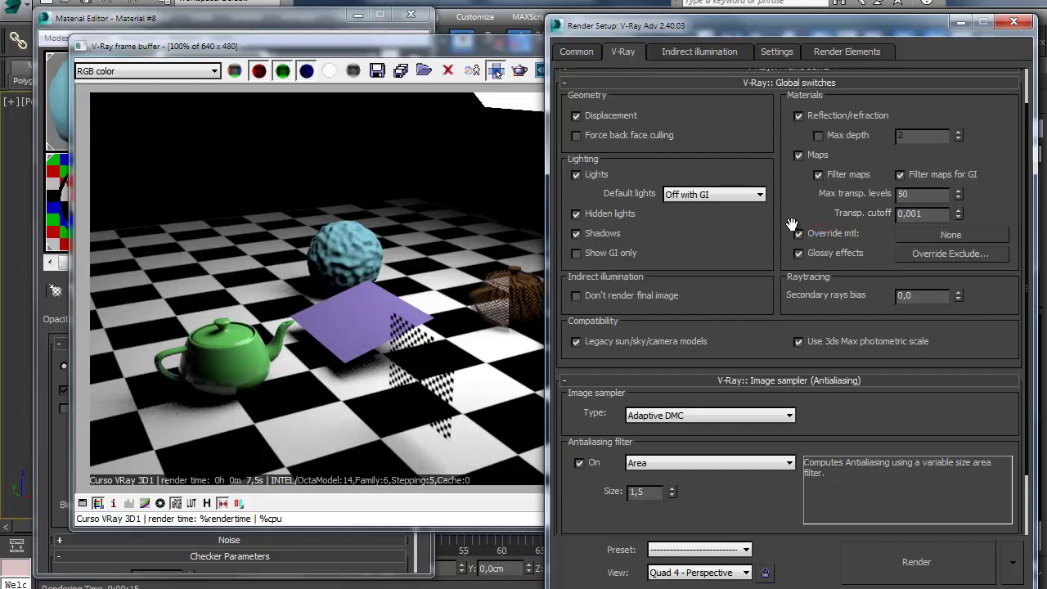
pyautogui.click(221, 25)
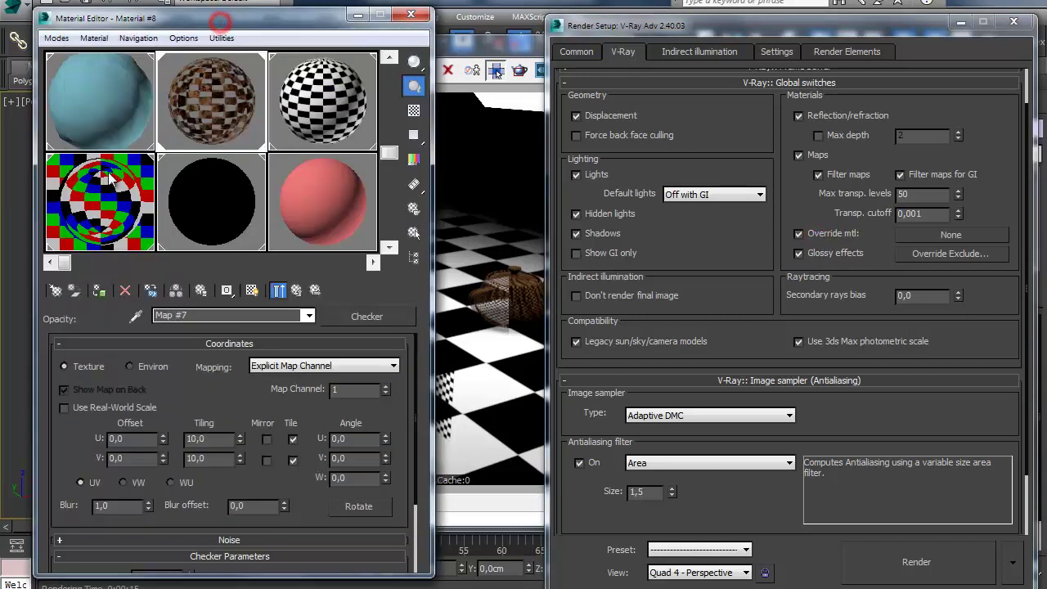
pyautogui.scroll(1, 263, 173)
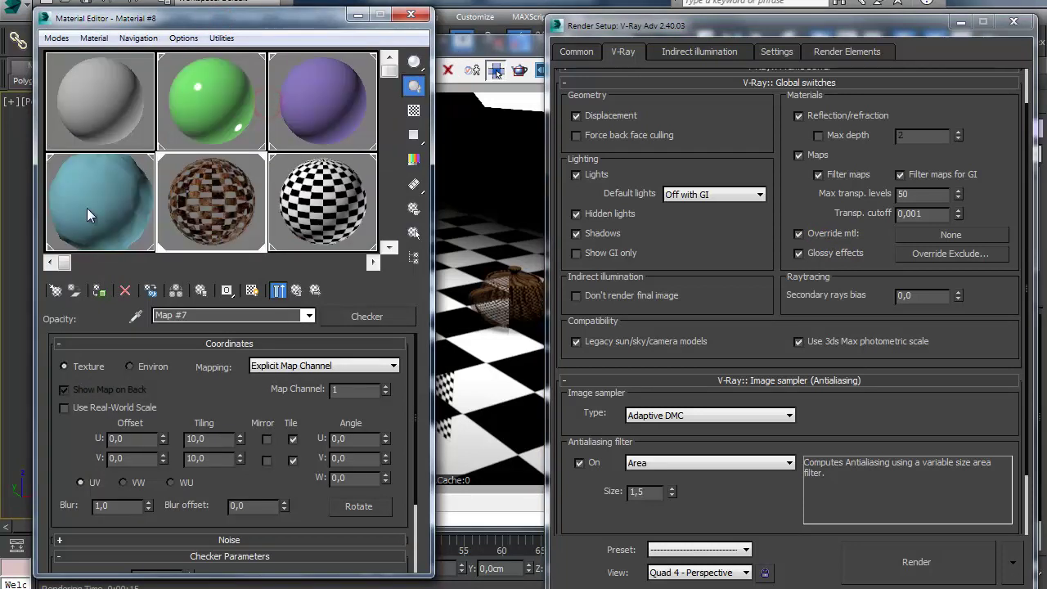
pyautogui.click(71, 59)
pyautogui.moveTo(79, 102); pyautogui.dragTo(932, 241)
pyautogui.click(752, 370)
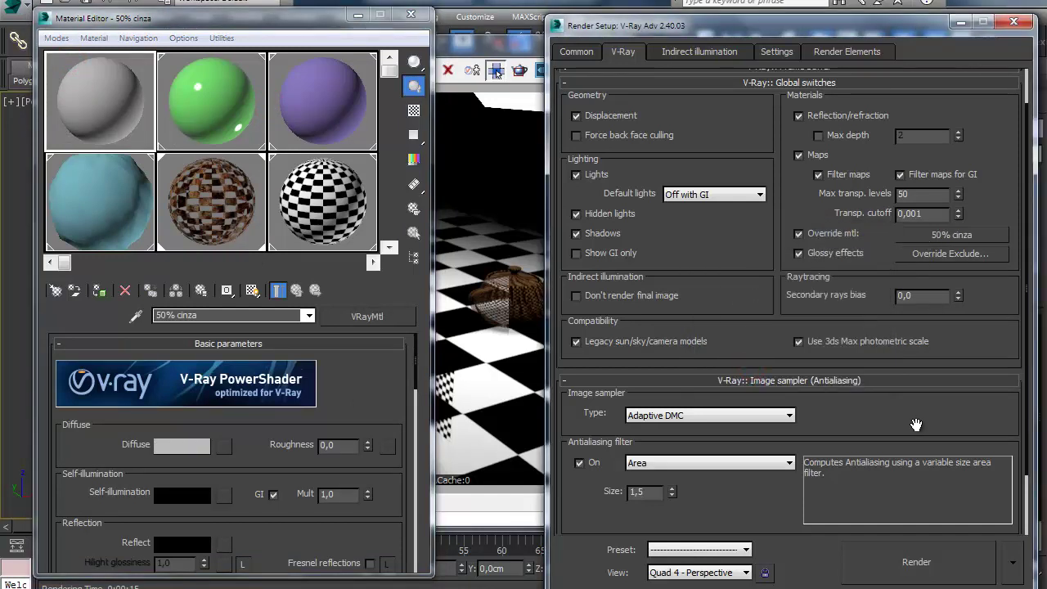
pyautogui.click(916, 564)
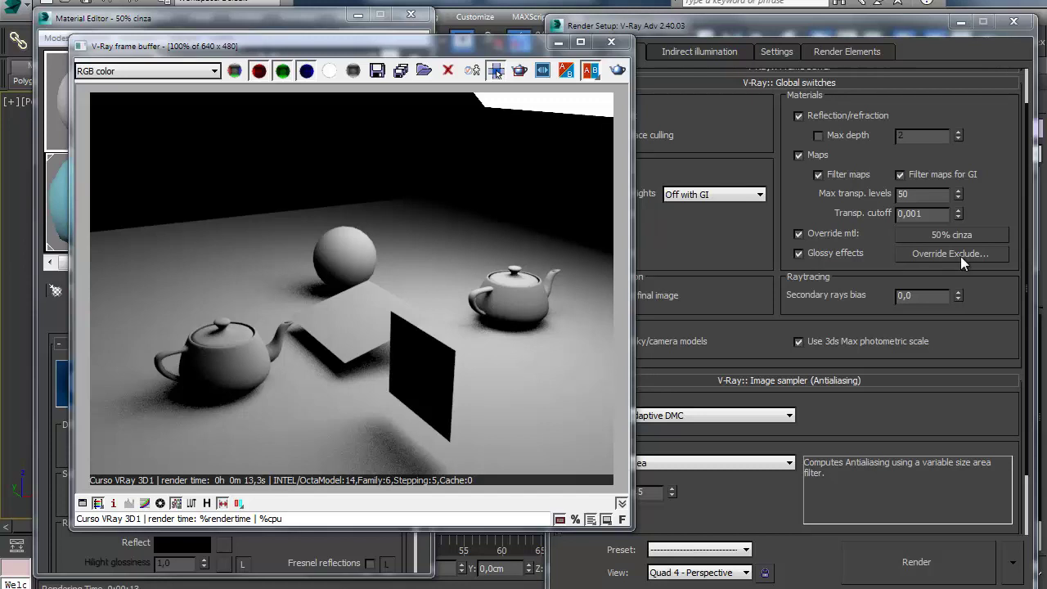
# - Set the diffuse color of the cyan material, Material #4, to black
pyautogui.click(611, 42)
pyautogui.click(204, 26)
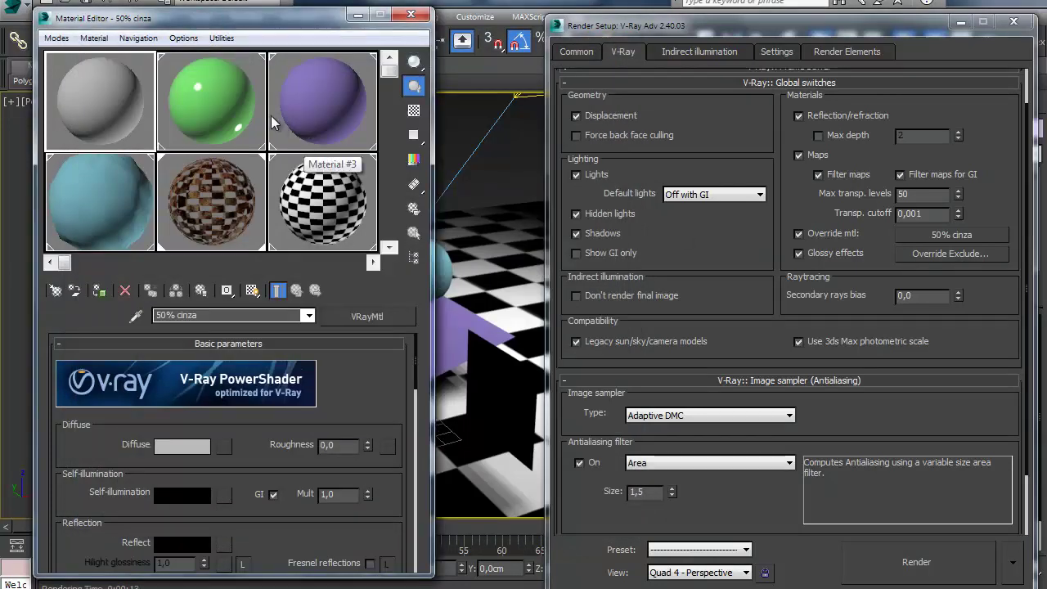
pyautogui.moveTo(266, 113); pyautogui.dragTo(147, 109, button='middle')
pyautogui.click(351, 134)
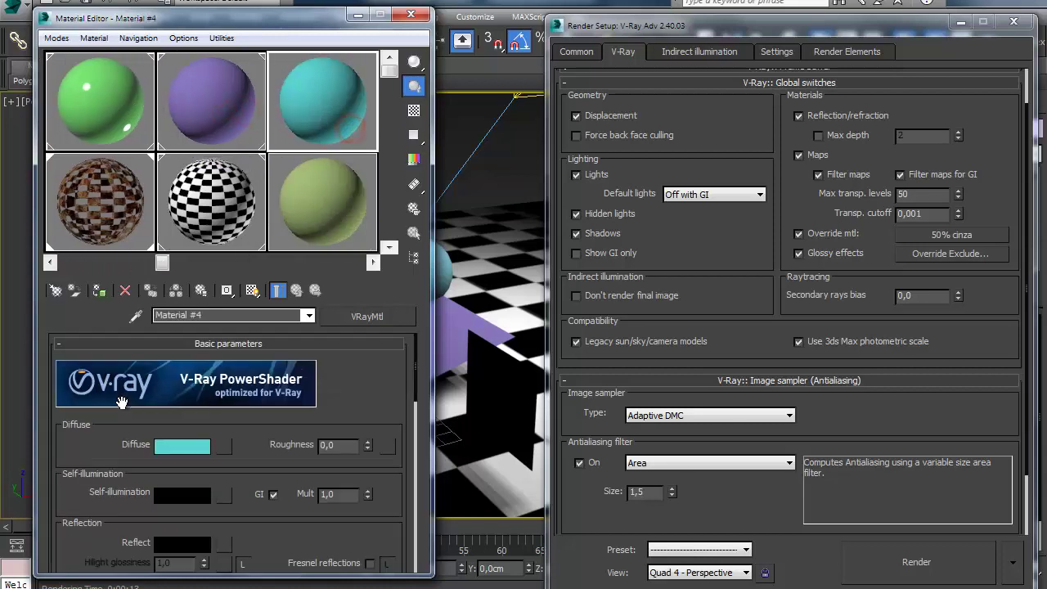
pyautogui.click(178, 449)
pyautogui.moveTo(157, 117); pyautogui.dragTo(158, 206)
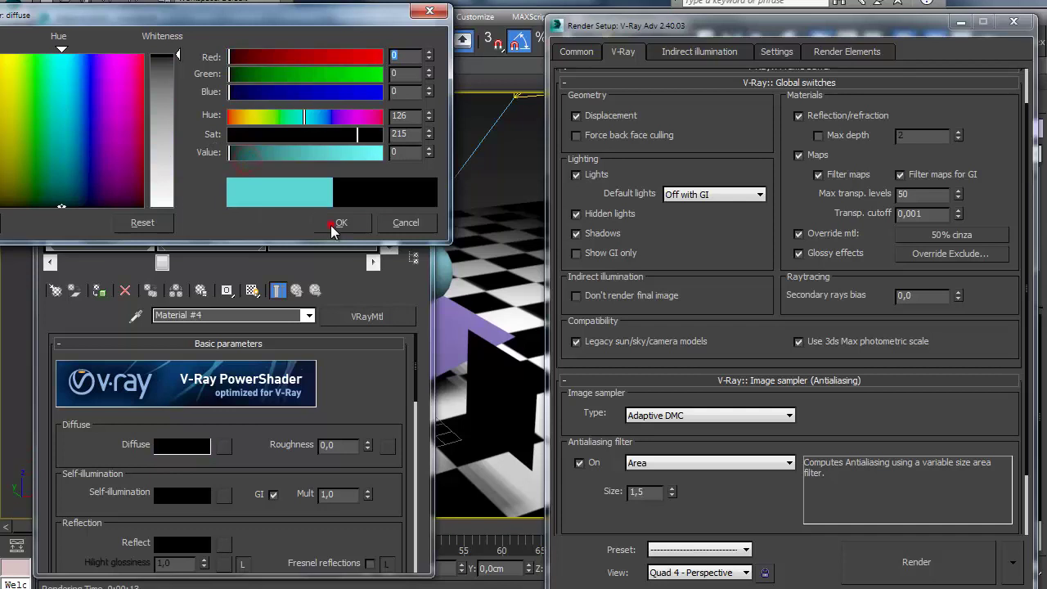
pyautogui.click(340, 222)
# - Set Material #4's reflection and refraction colors to white to turn it into glass
pyautogui.scroll(-5, 264, 445)
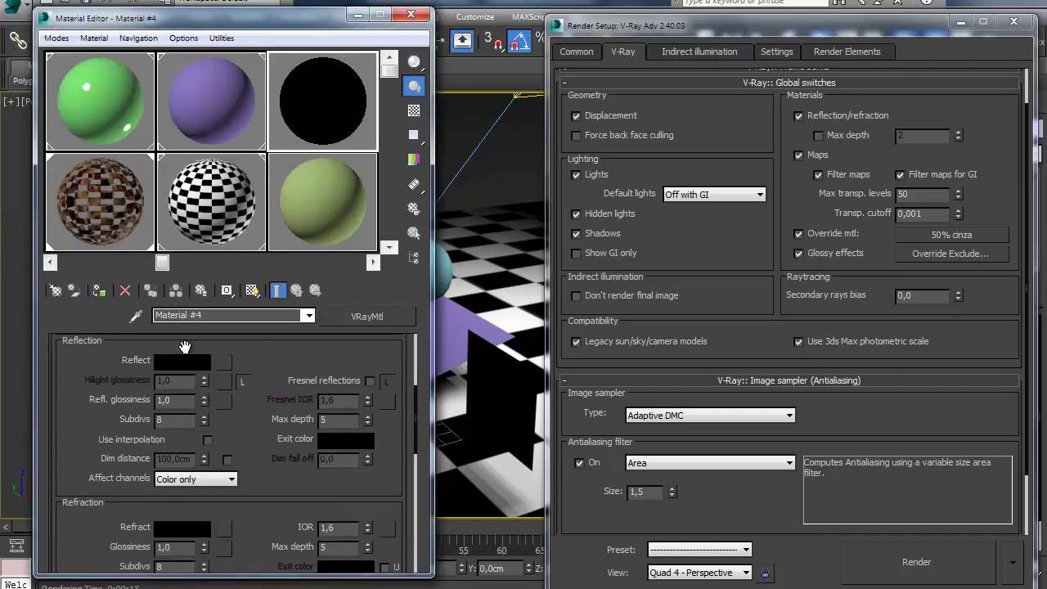
pyautogui.click(179, 360)
pyautogui.moveTo(177, 56); pyautogui.dragTo(177, 205)
pyautogui.click(341, 222)
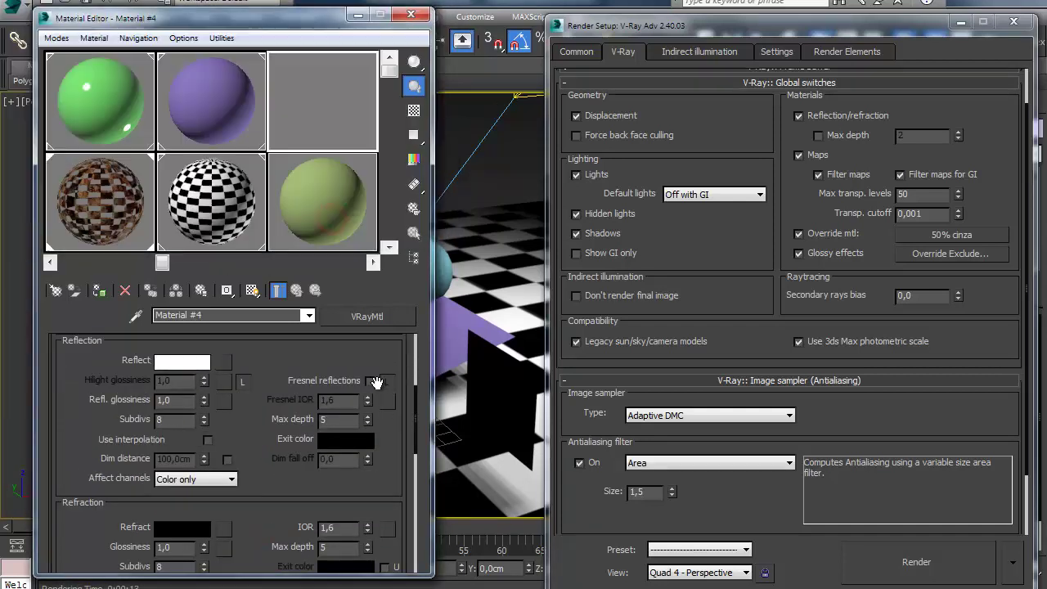
pyautogui.scroll(-3, 178, 471)
pyautogui.click(177, 467)
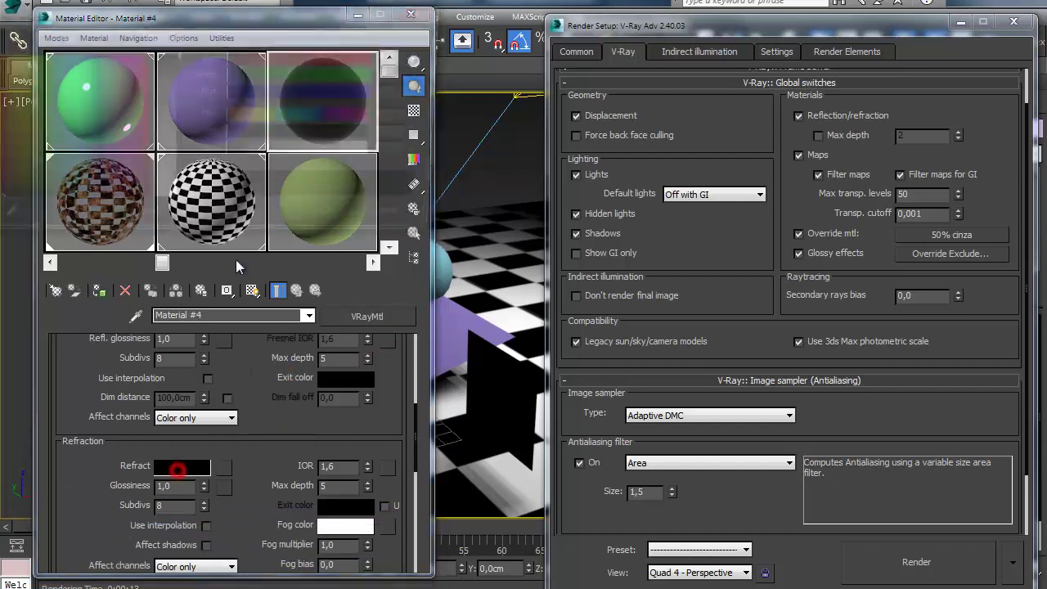
pyautogui.click(429, 10)
pyautogui.click(427, 9)
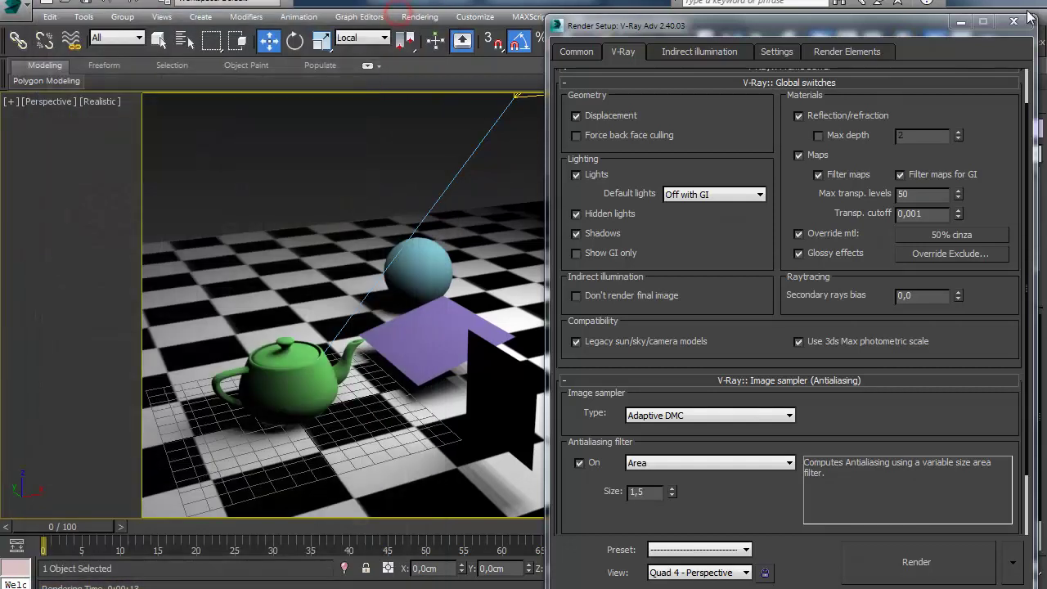
# - Create a long, upright box enclosing the pink teapot in the perspective view
pyautogui.click(1014, 22)
pyautogui.click(866, 102)
pyautogui.click(905, 224)
pyautogui.moveTo(516, 319); pyautogui.dragTo(658, 424)
pyautogui.click(649, 330)
pyautogui.rightClick(650, 334)
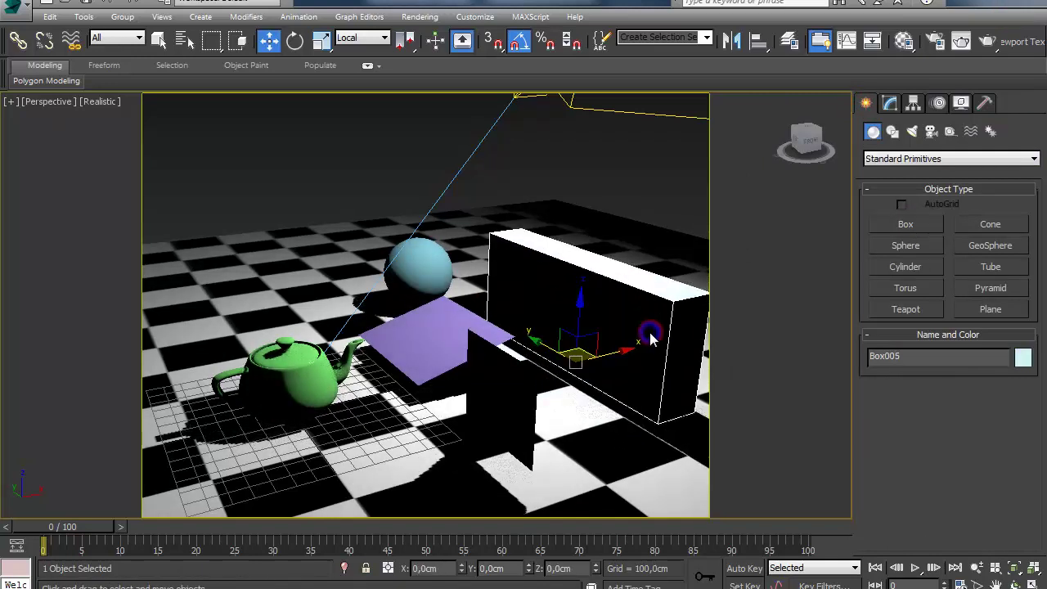
# - Assign Material #4 to the new box and run a test render with the material override on, stopping it early
pyautogui.press('m')
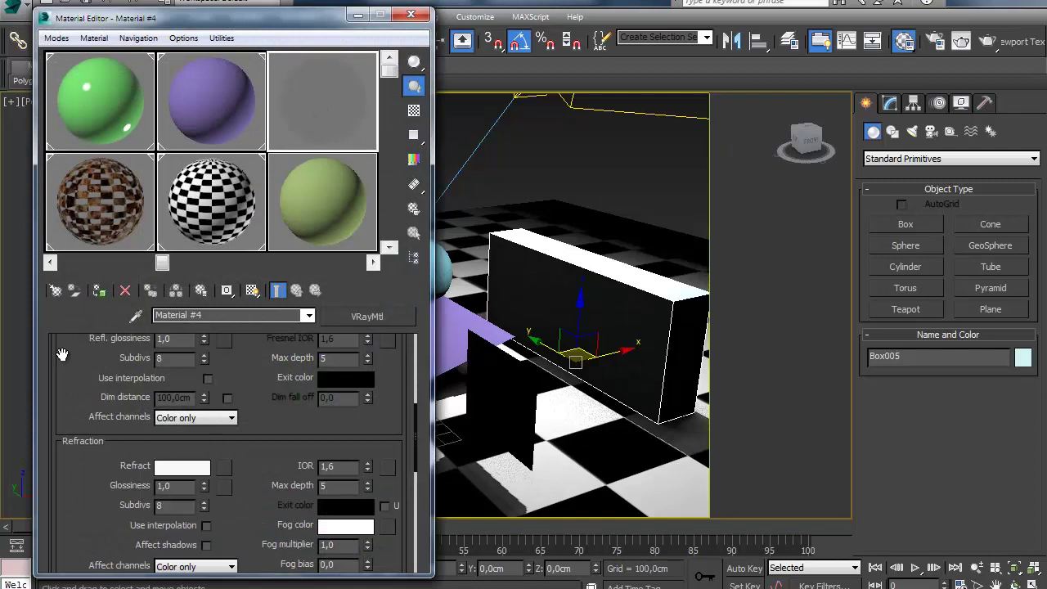
pyautogui.click(99, 291)
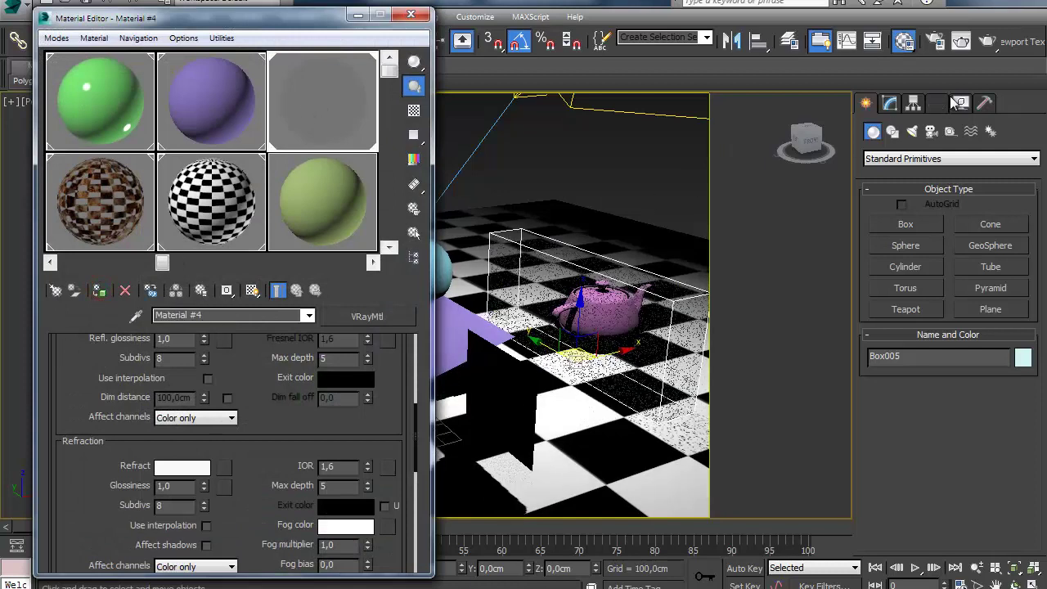
pyautogui.click(411, 14)
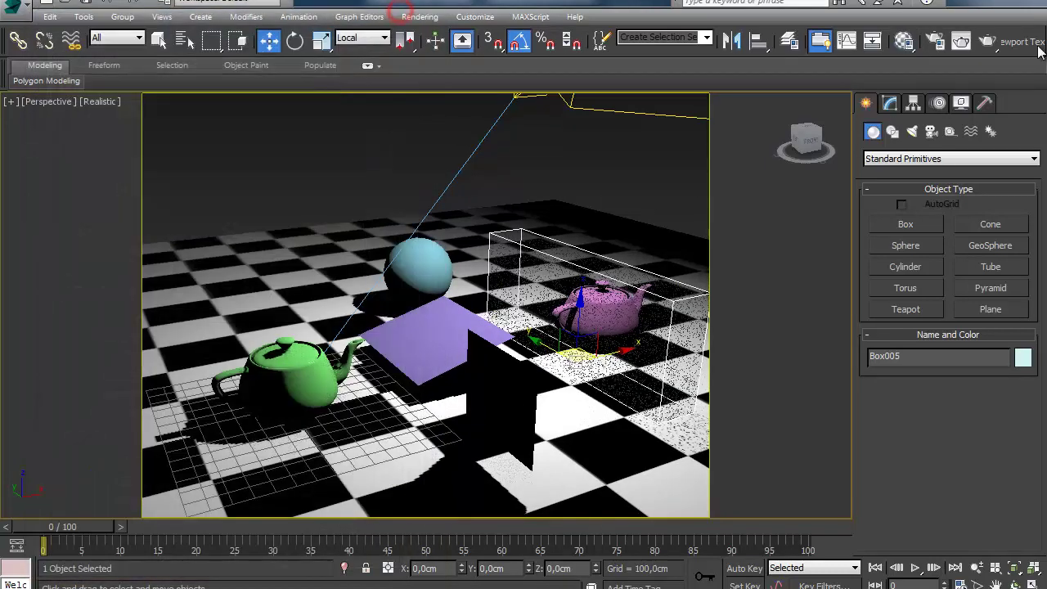
pyautogui.click(987, 39)
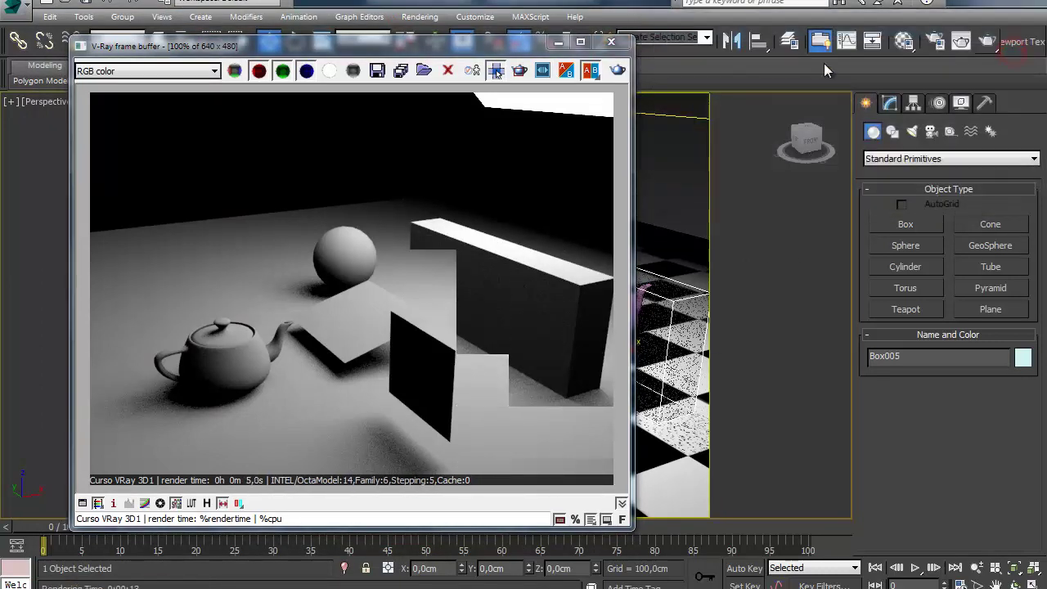
pyautogui.click(937, 42)
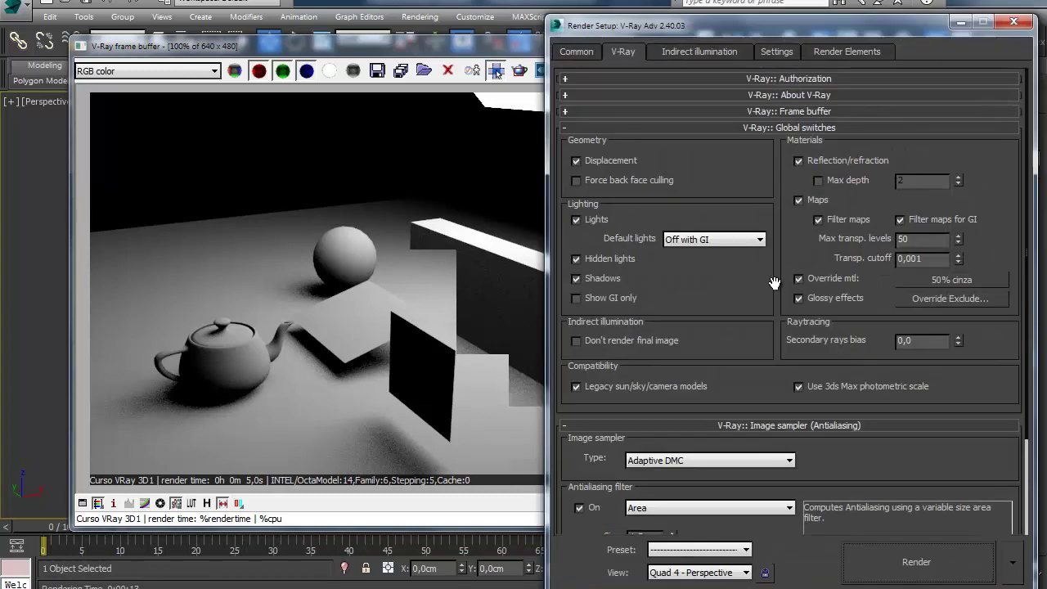
pyautogui.moveTo(991, 321); pyautogui.dragTo(982, 302)
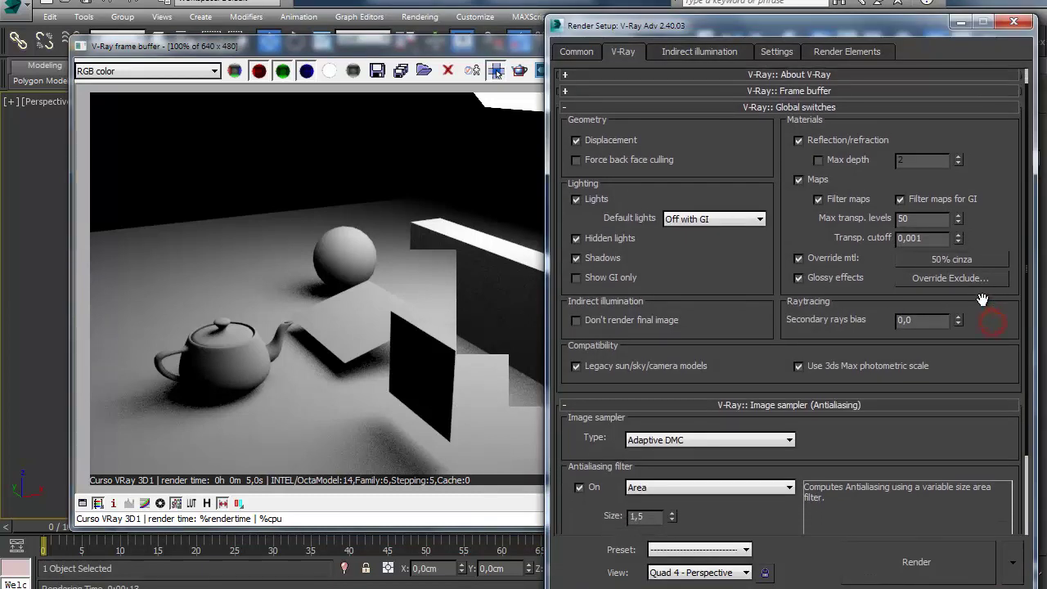
pyautogui.click(952, 278)
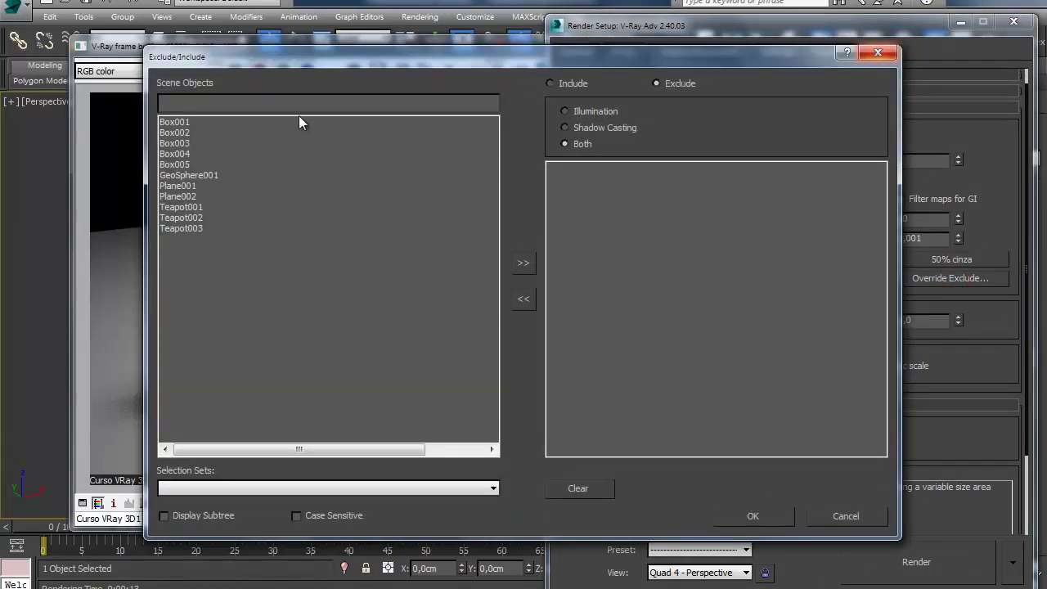
pyautogui.click(877, 53)
# - Rename the glass box around the pink teapot as "vidro"
pyautogui.click(1014, 21)
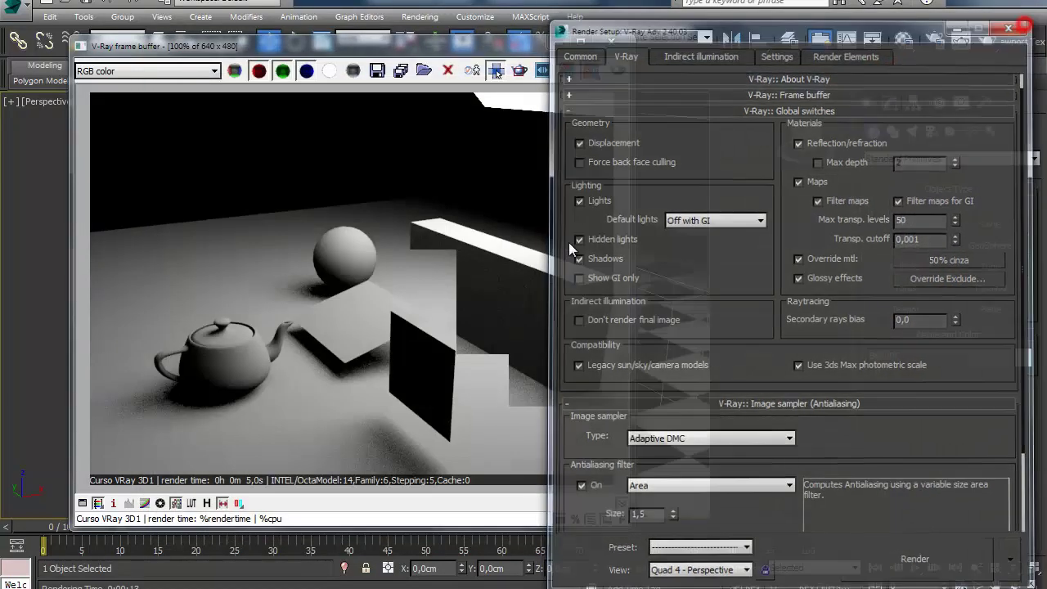
pyautogui.click(673, 350)
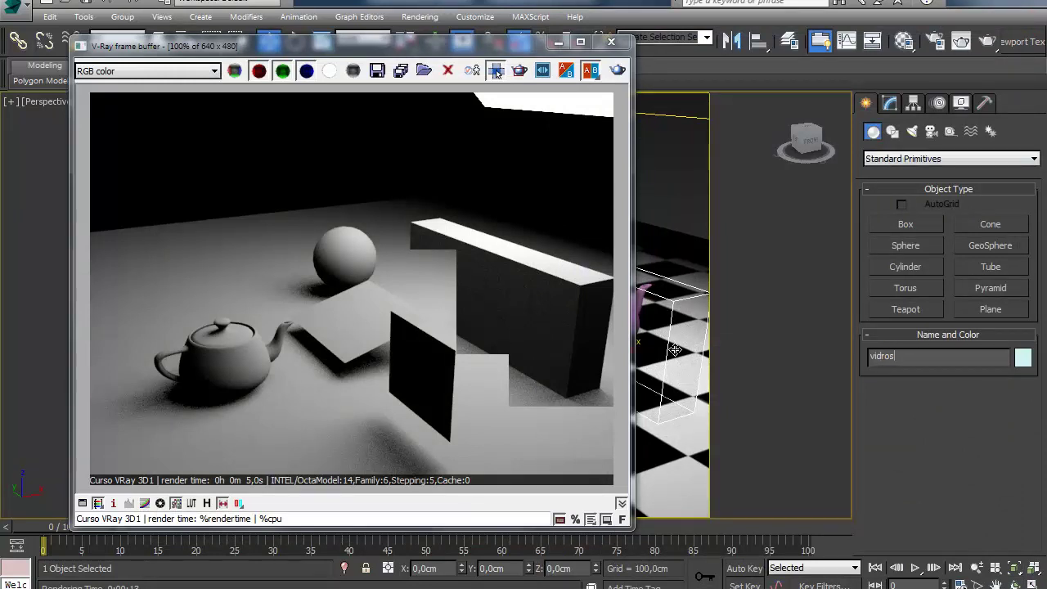
# - Exclude the "vidro" object from the override material and render the perspective view
pyautogui.click(938, 43)
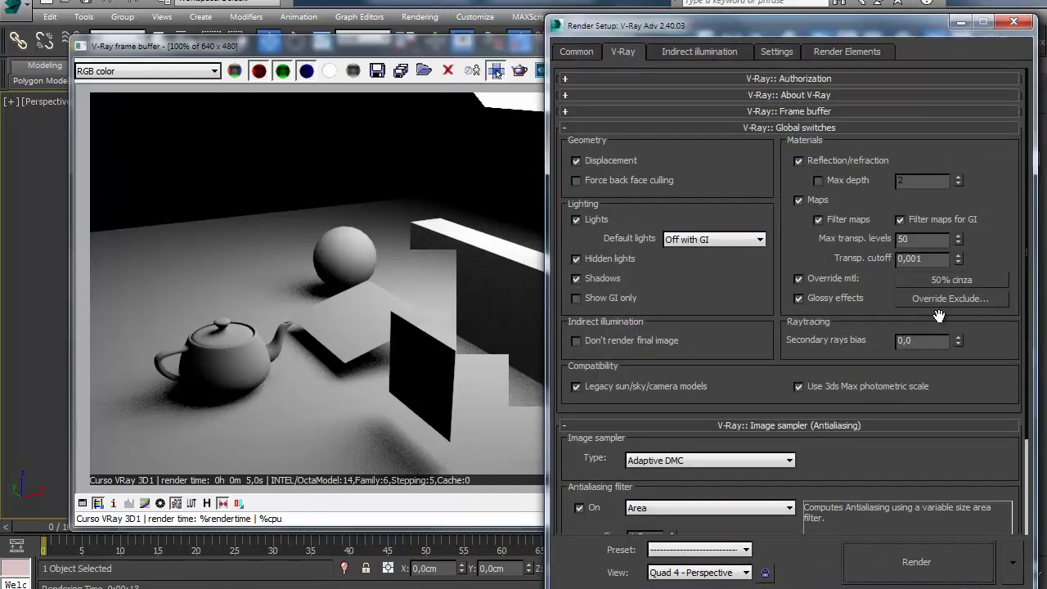
pyautogui.click(944, 311)
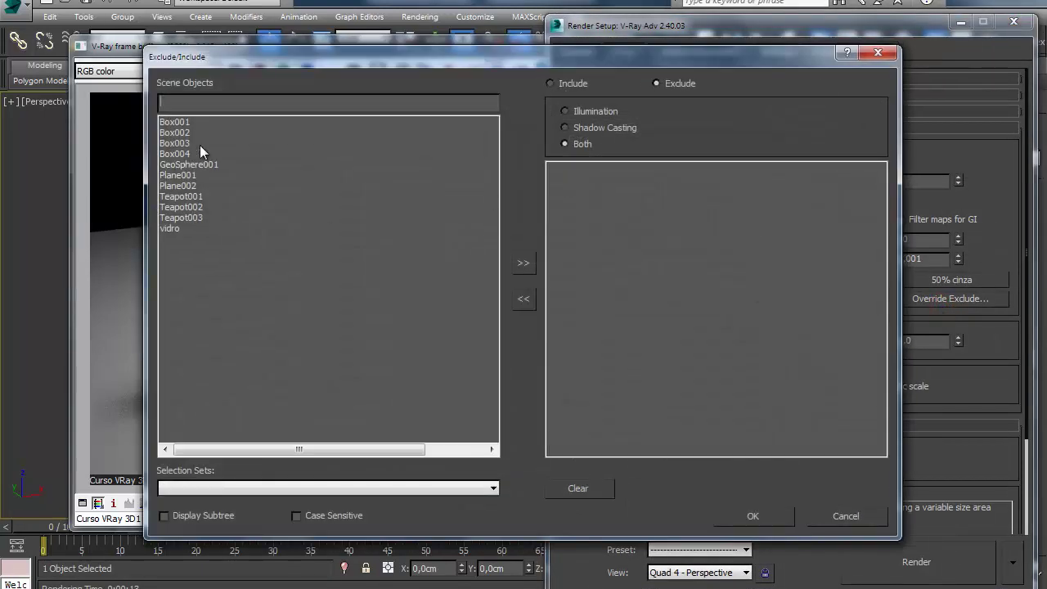
pyautogui.click(170, 229)
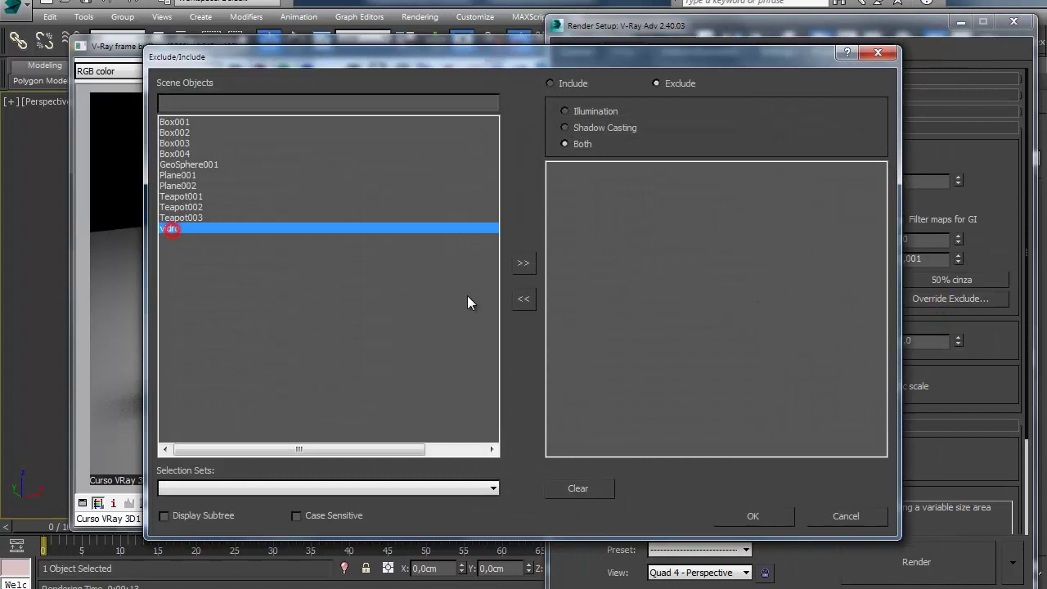
pyautogui.click(524, 264)
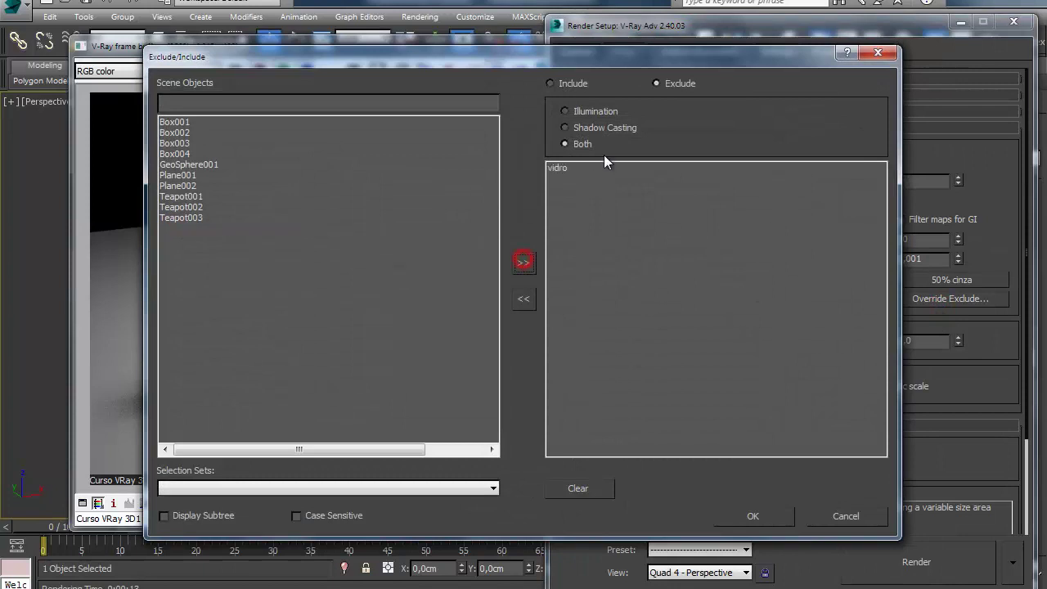
pyautogui.click(741, 516)
pyautogui.click(947, 561)
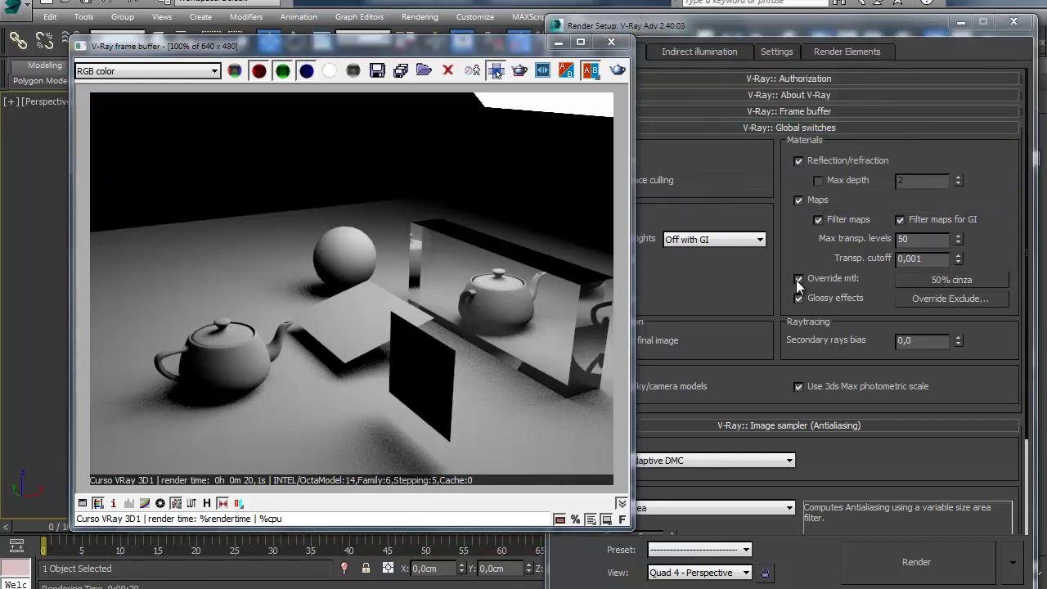
# - Disable Override mtl in the global switches and run a test render, stopping it early
pyautogui.click(799, 279)
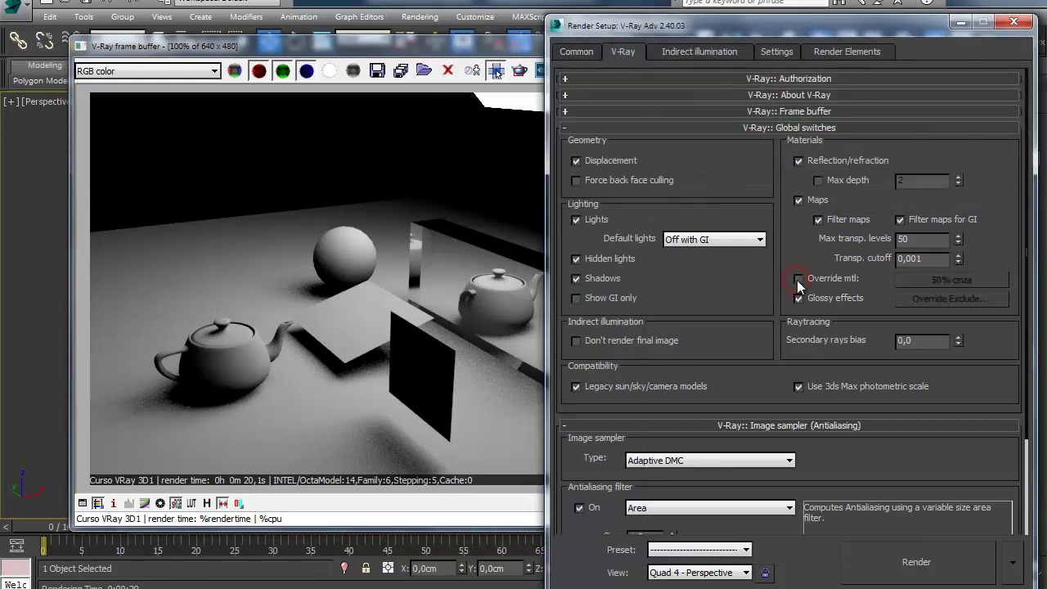
pyautogui.click(919, 560)
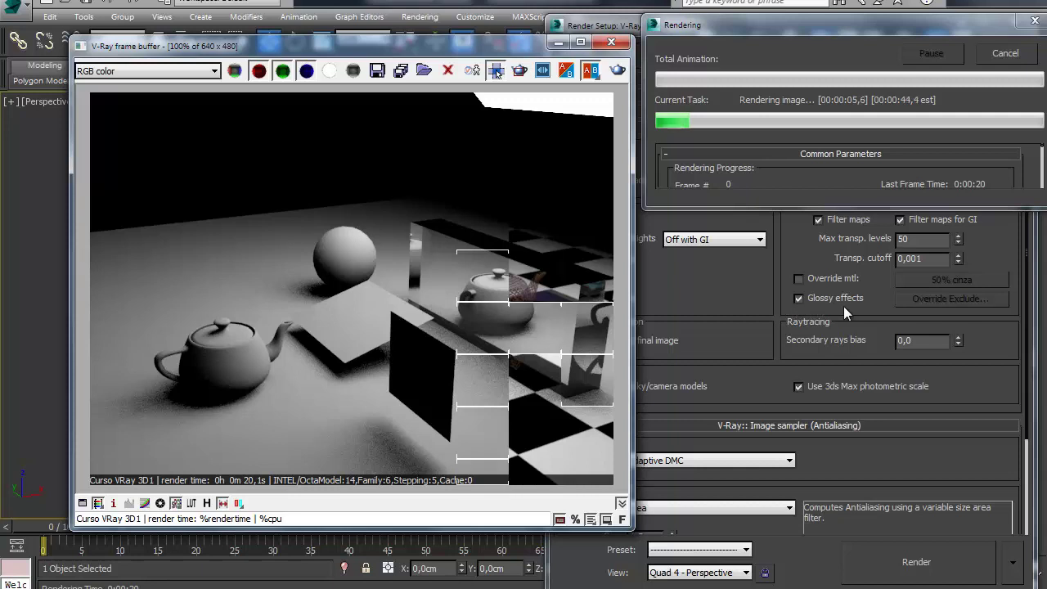
pyautogui.click(1005, 53)
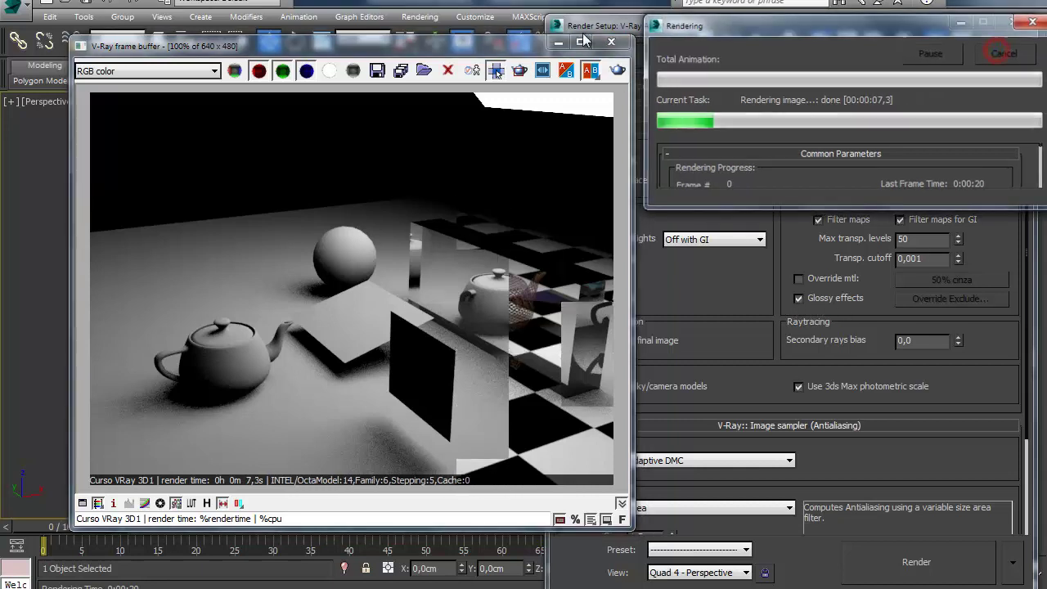
pyautogui.click(608, 47)
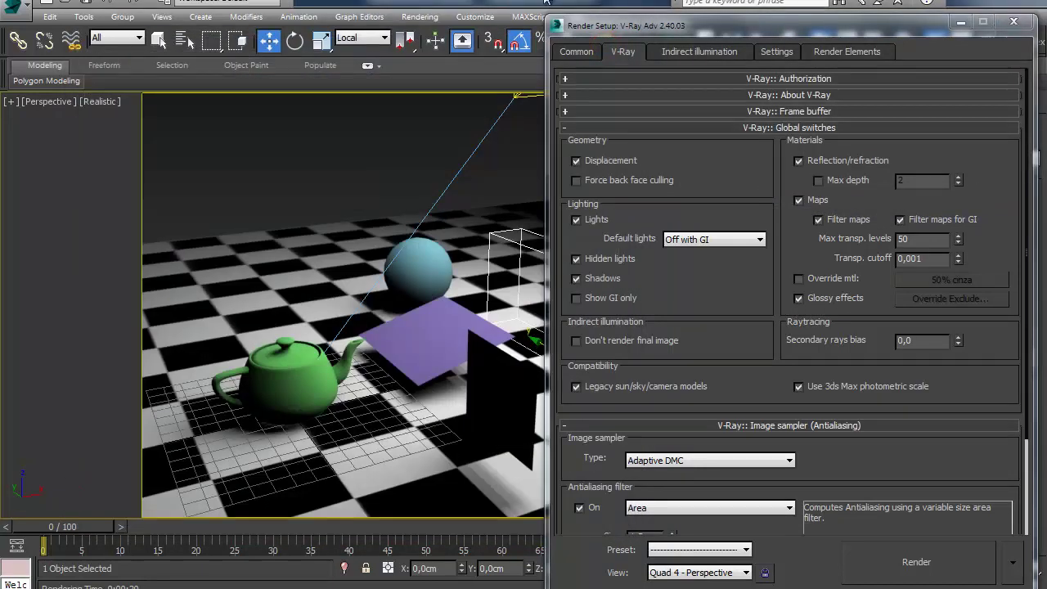
# - Check the reflection glossiness of the green Material #2 and run a test render with Glossy effects on, stopping it early
pyautogui.press('m')
pyautogui.click(87, 131)
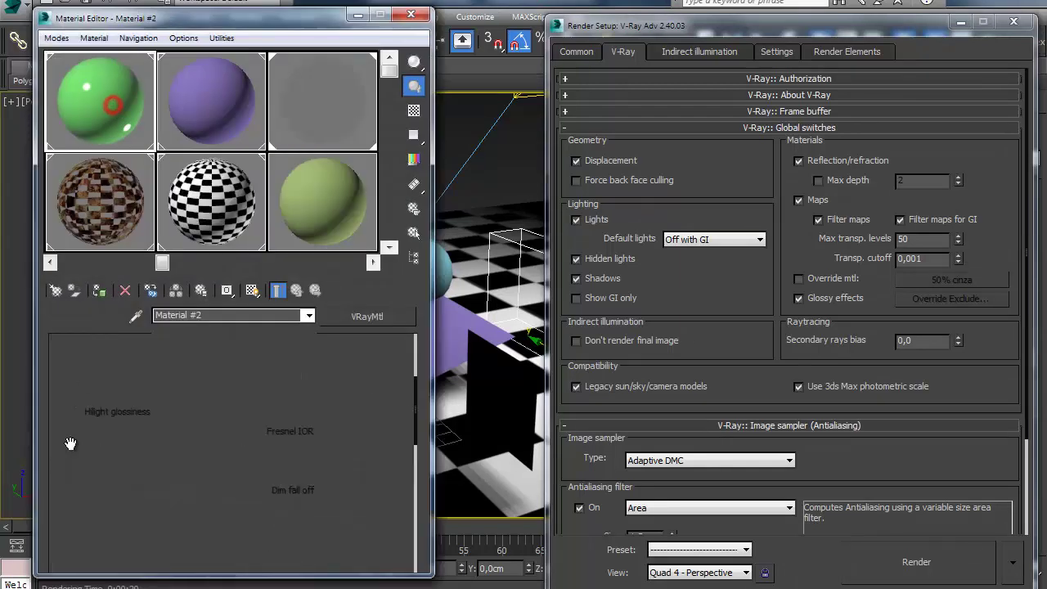
pyautogui.moveTo(79, 464); pyautogui.dragTo(75, 497)
pyautogui.moveTo(73, 442); pyautogui.dragTo(72, 445)
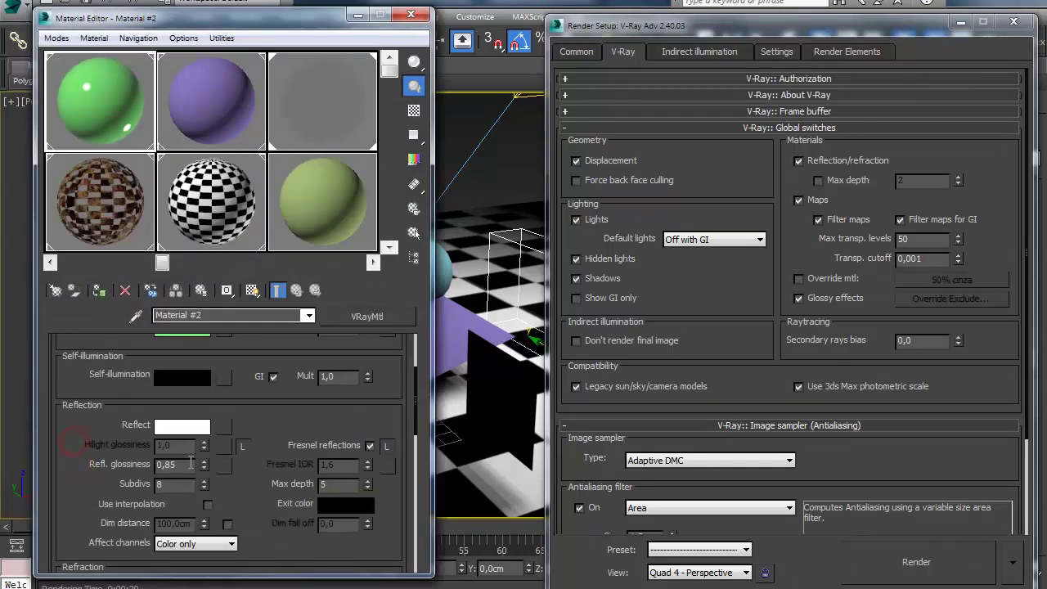
pyautogui.click(411, 14)
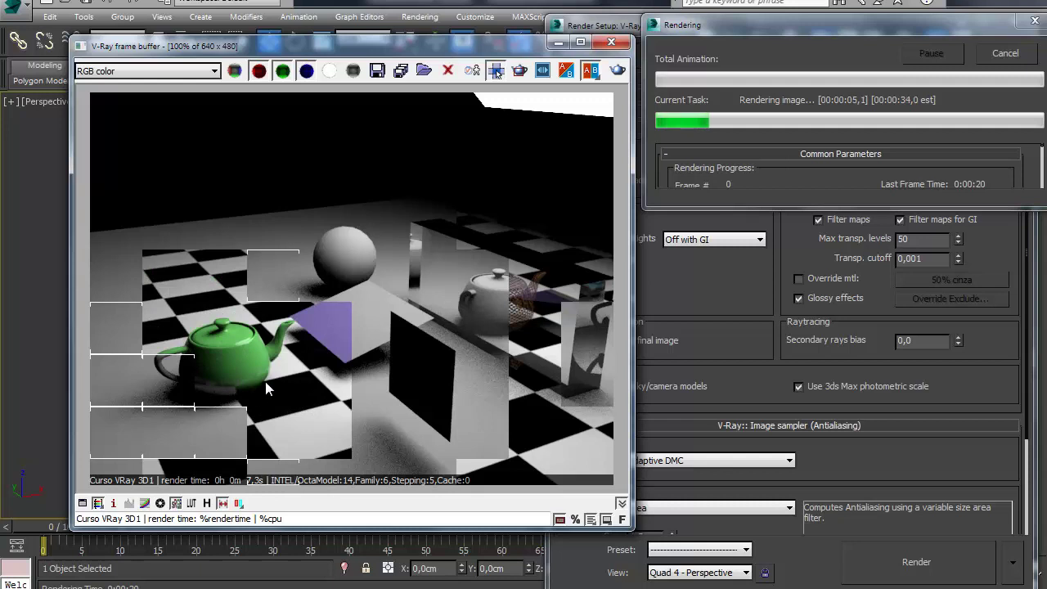
pyautogui.click(989, 50)
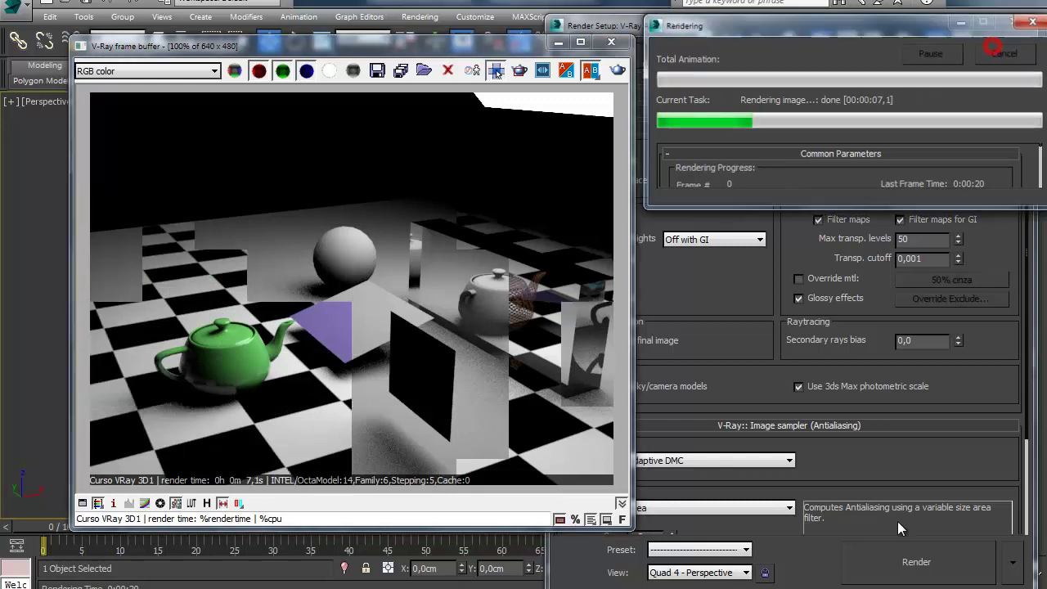
# - Disable Glossy effects in the global switches and run a test render, stopping it early
pyautogui.click(815, 297)
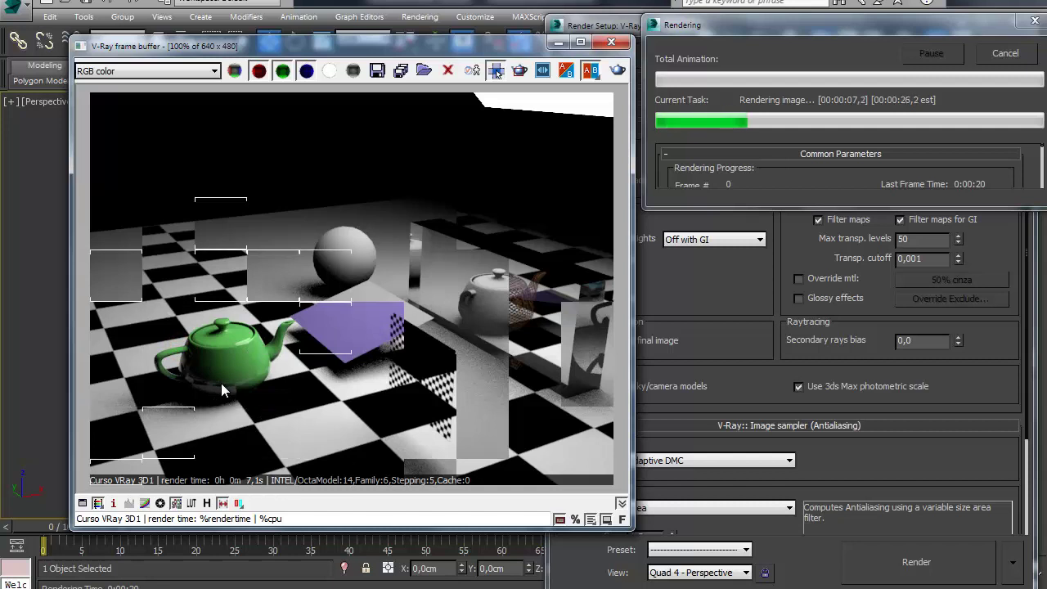
pyautogui.click(1006, 53)
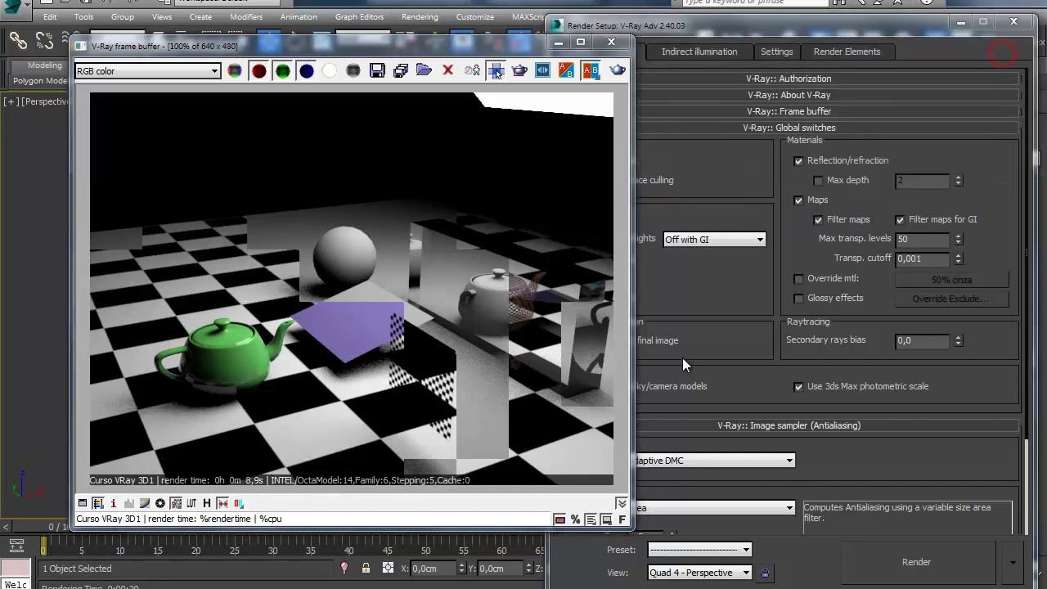
# - Re-enable Glossy effects in the global switches
pyautogui.click(728, 297)
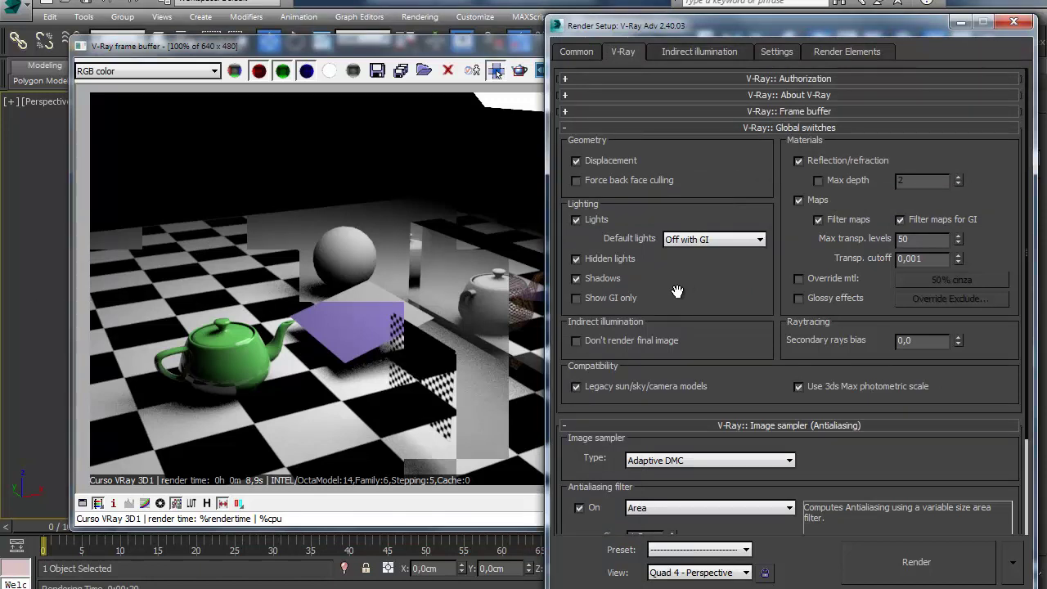
pyautogui.click(800, 299)
pyautogui.moveTo(741, 288); pyautogui.dragTo(741, 287)
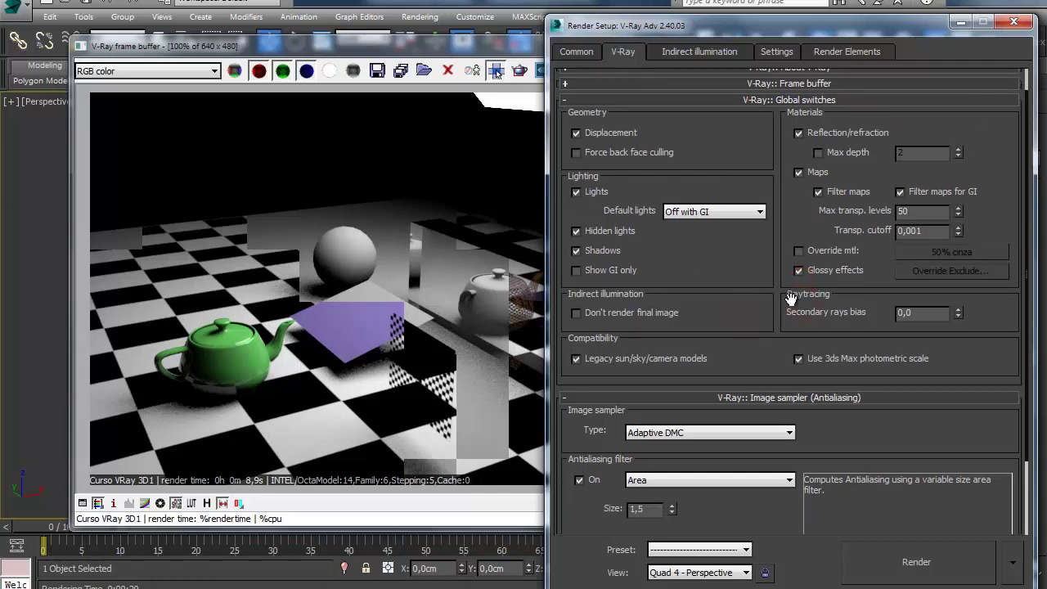
pyautogui.moveTo(850, 340); pyautogui.dragTo(851, 303)
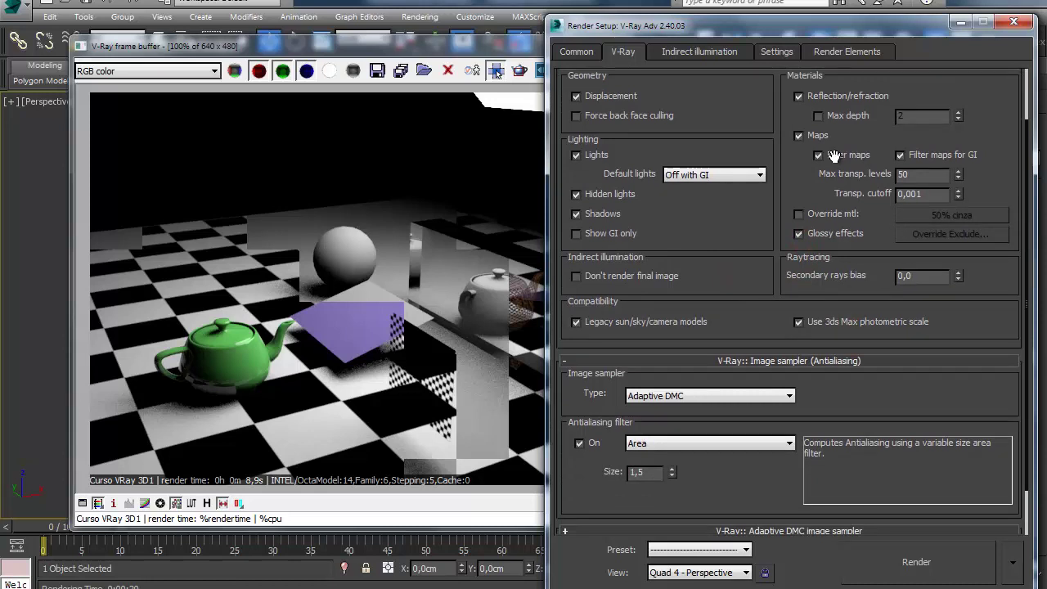
# - Close the render windows and isolate the purple box, the light and the checkered floor in the perspective viewport
pyautogui.click(1015, 20)
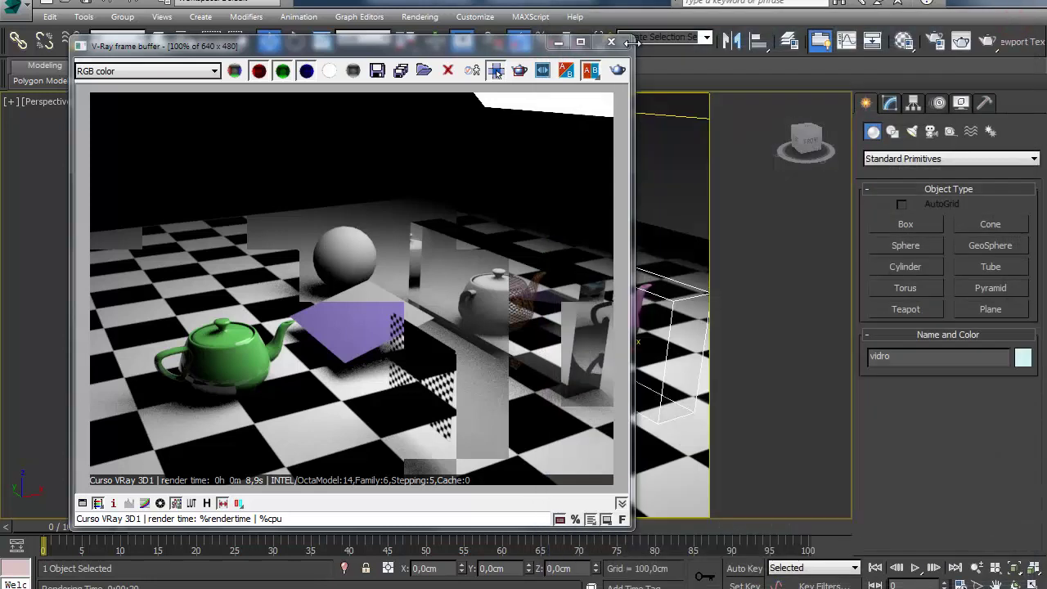
pyautogui.click(618, 42)
pyautogui.click(399, 337)
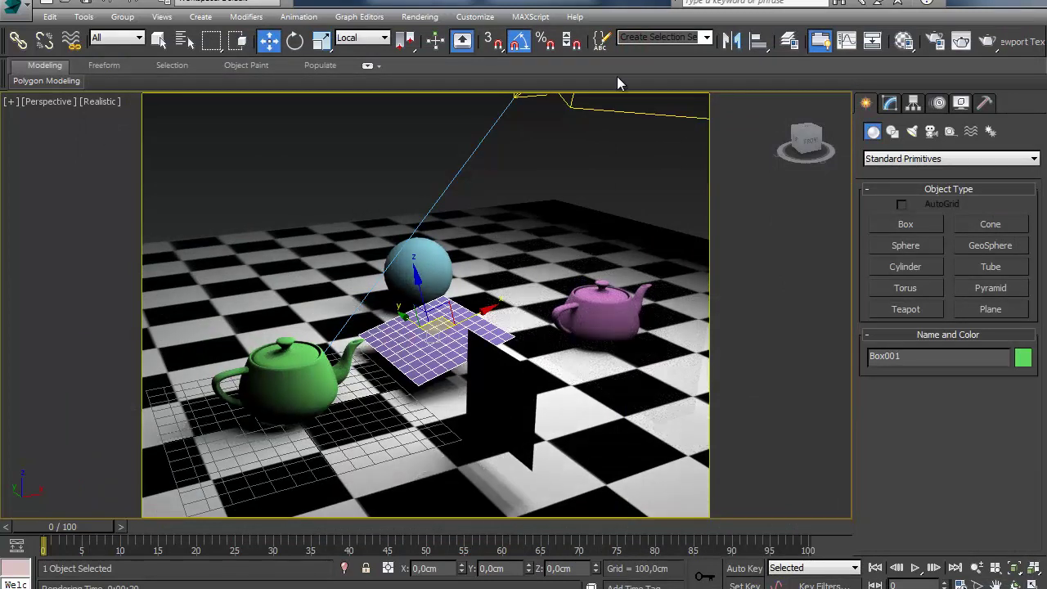
pyautogui.keyDown('ctrl'); pyautogui.click(623, 113); pyautogui.keyUp('ctrl')
pyautogui.keyDown('ctrl'); pyautogui.click(590, 412); pyautogui.keyUp('ctrl')
pyautogui.rightClick(590, 412)
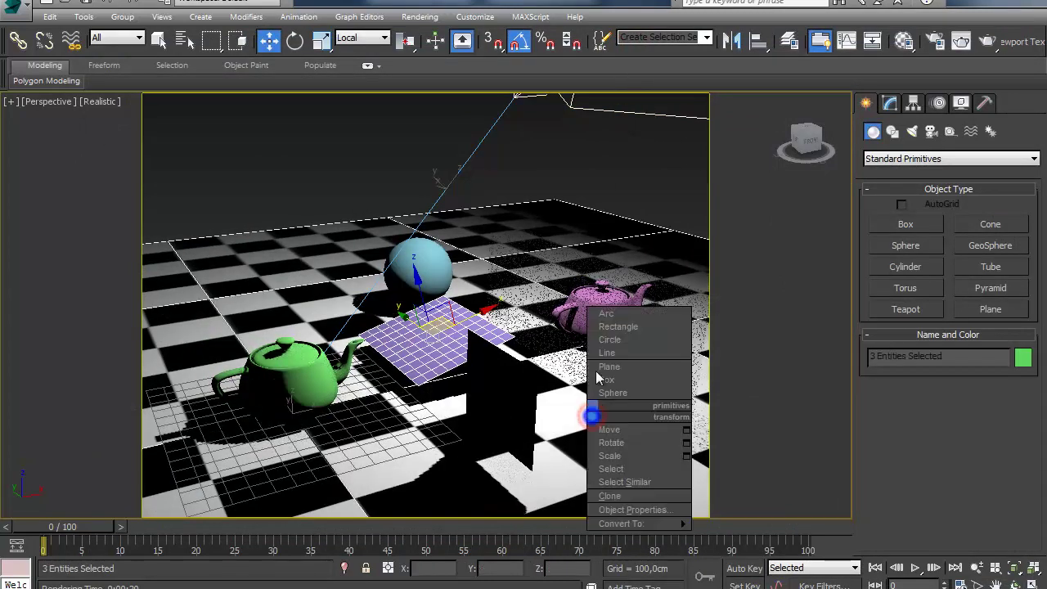
pyautogui.click(345, 569)
pyautogui.click(316, 219)
# - Set the height of the purple box to 0,0cm
pyautogui.press('c')
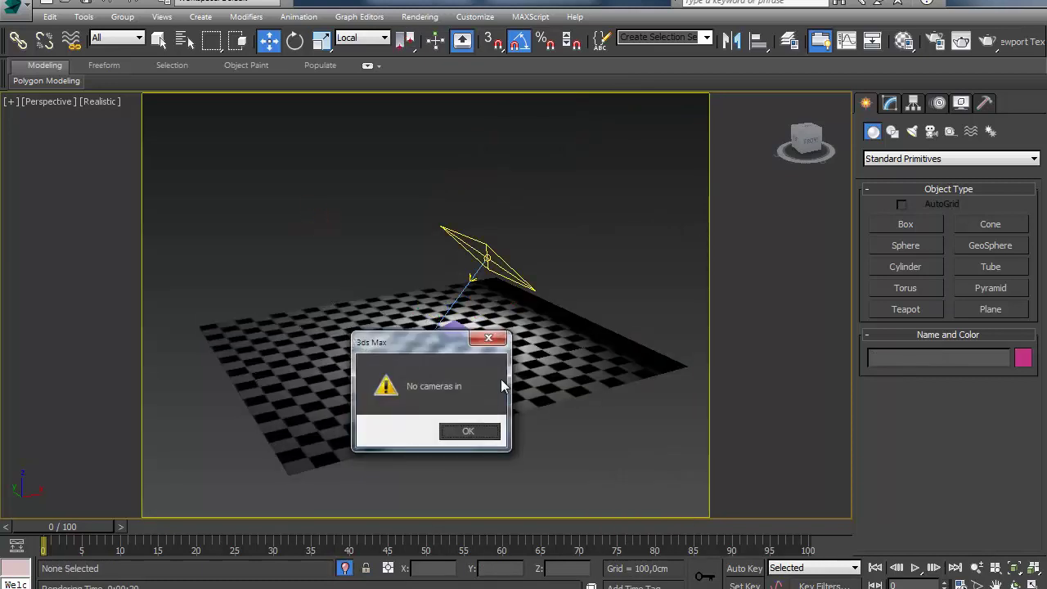
pyautogui.click(468, 431)
pyautogui.click(450, 332)
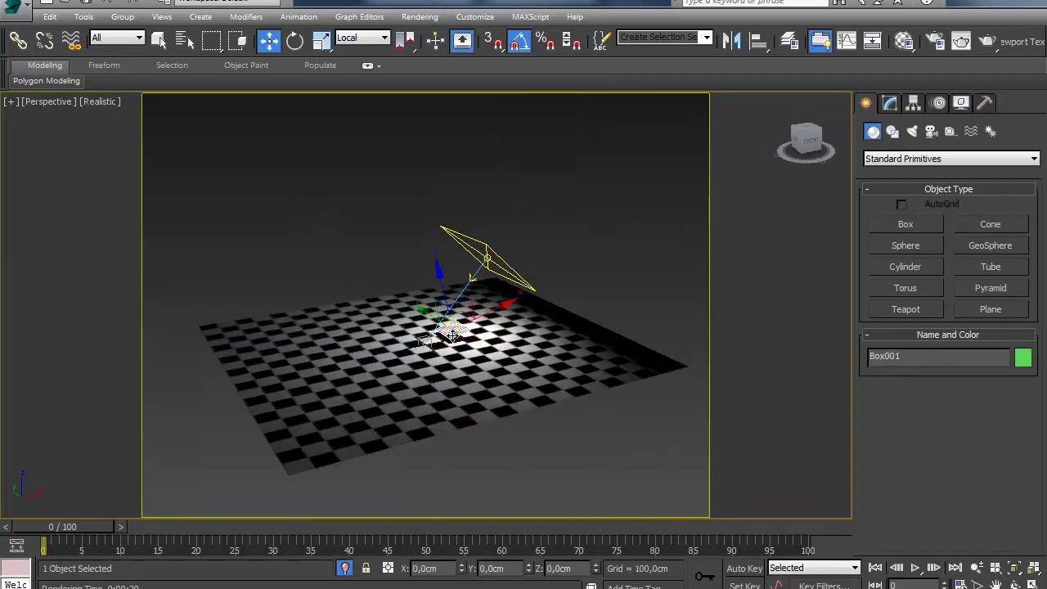
pyautogui.press('z')
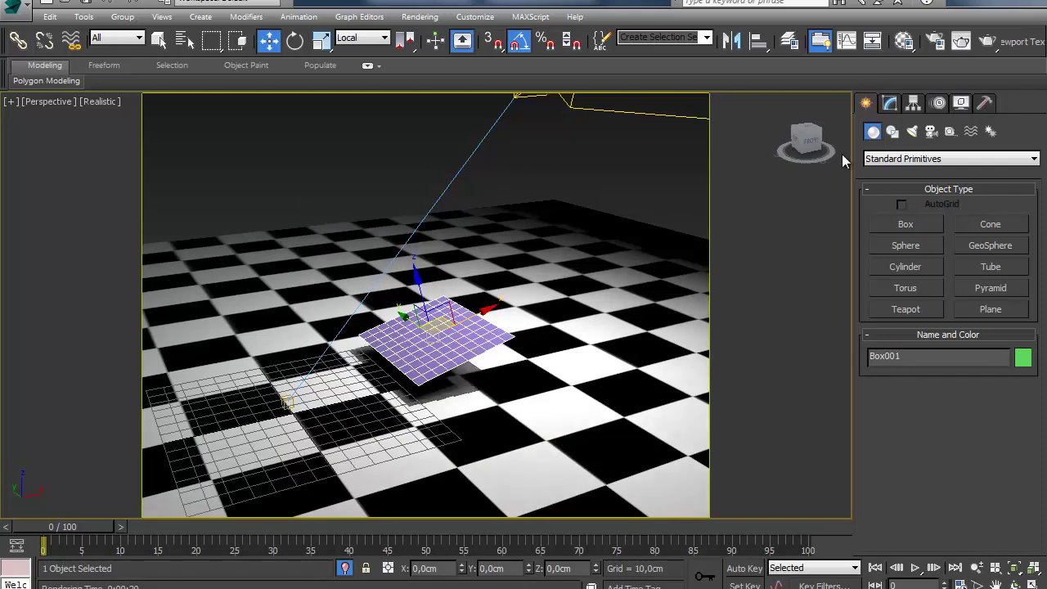
pyautogui.click(889, 102)
pyautogui.moveTo(1011, 388); pyautogui.dragTo(1011, 315)
pyautogui.rightClick(1028, 393)
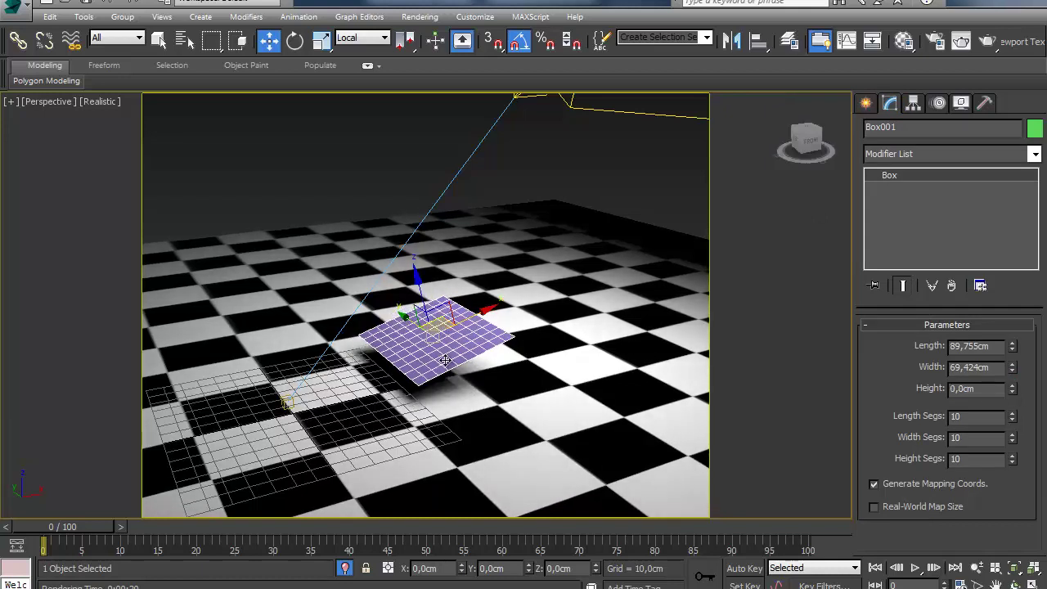
# - Turn on indirect illumination (GI) in the render setup and run a test render, stopping it early
pyautogui.click(935, 44)
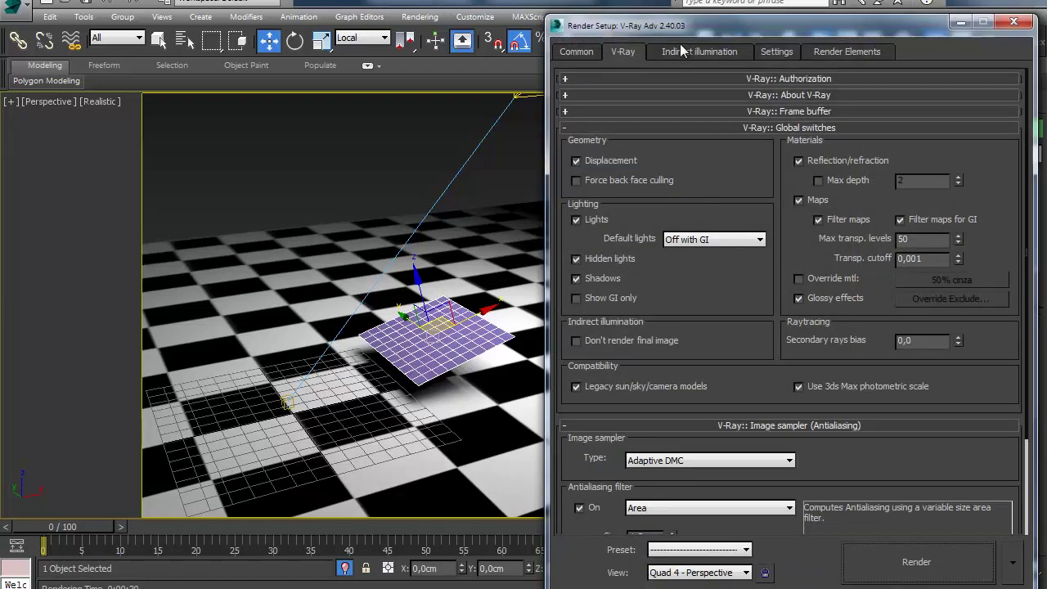
pyautogui.click(695, 51)
pyautogui.click(579, 105)
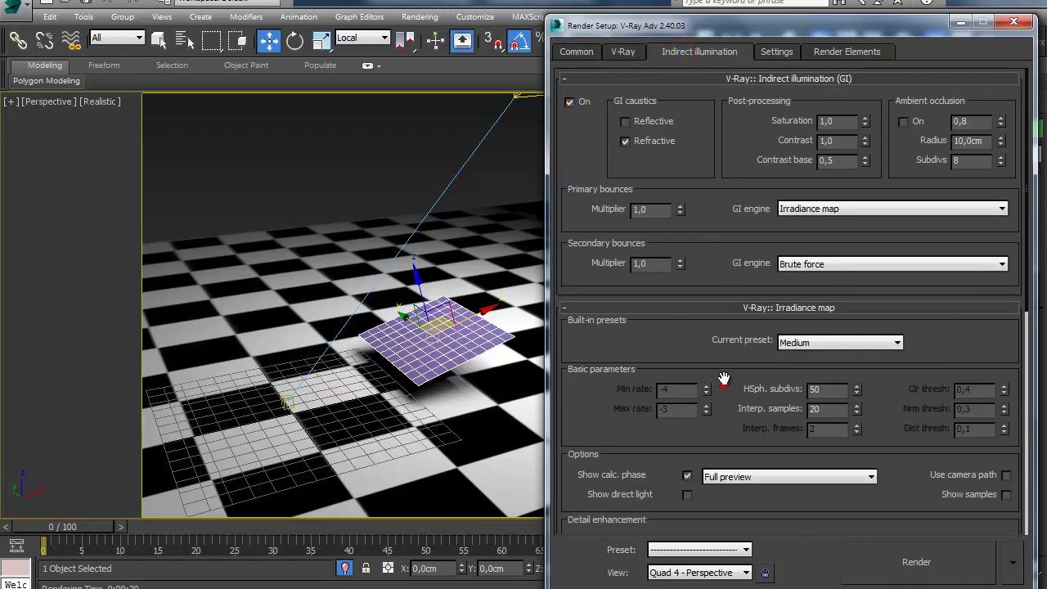
pyautogui.scroll(-2, 724, 386)
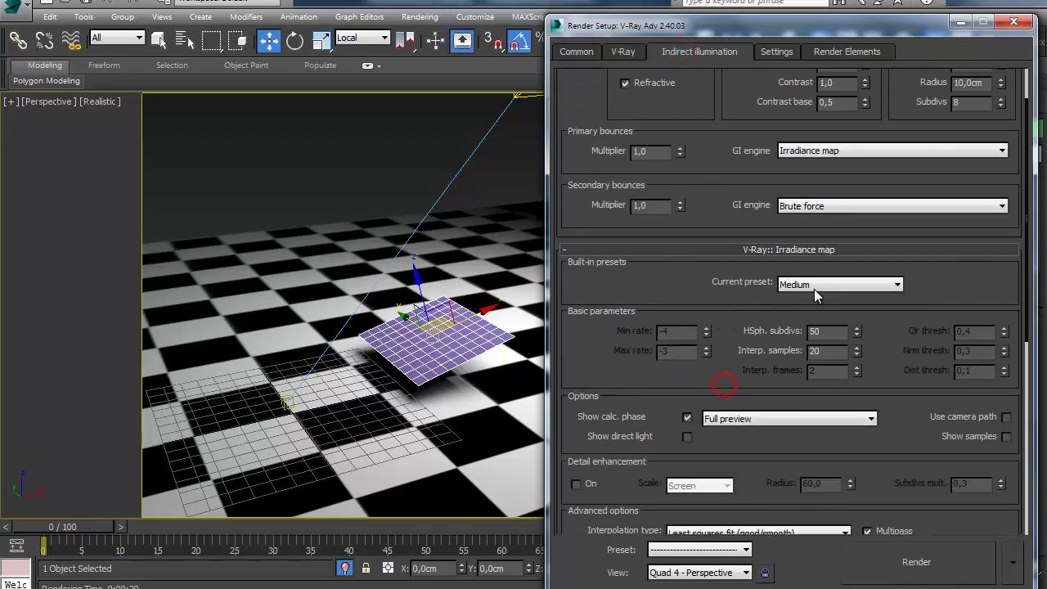
pyautogui.click(920, 561)
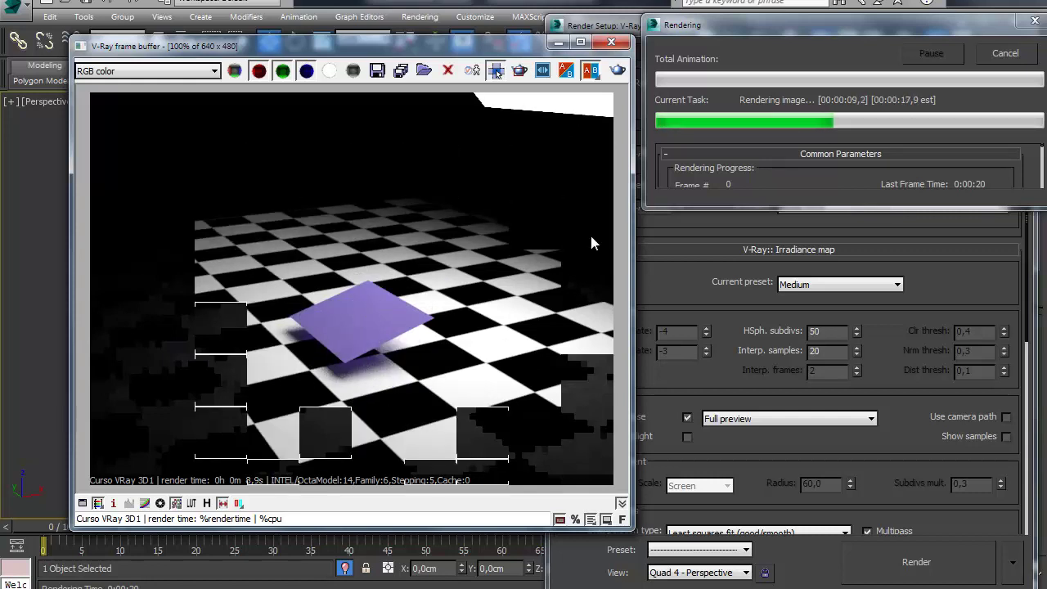
pyautogui.click(1006, 53)
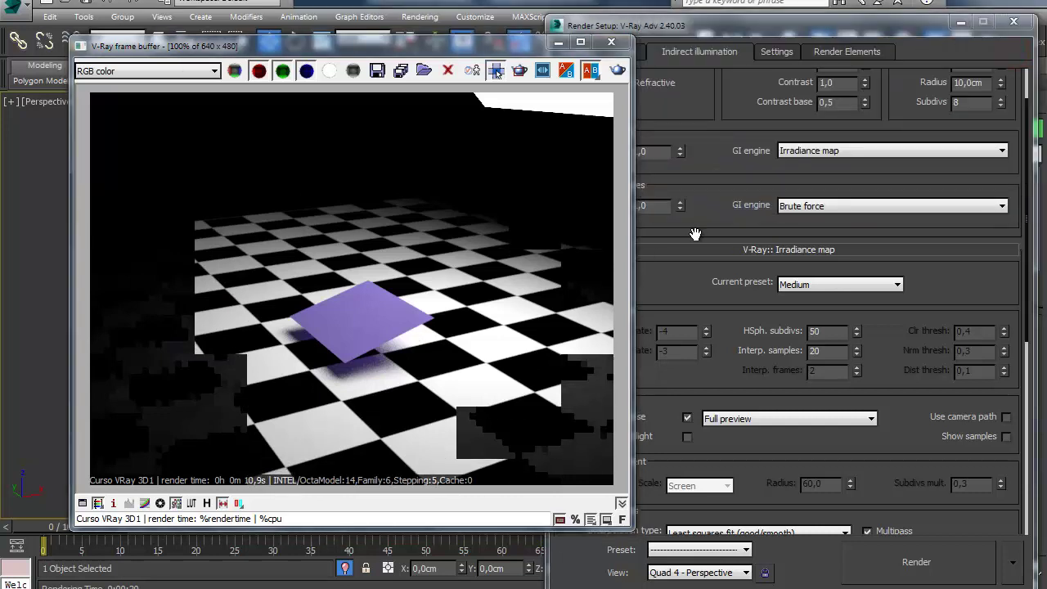
# - Enable Don't render final image in the global switches and run a test render
pyautogui.click(703, 235)
pyautogui.scroll(3, 701, 239)
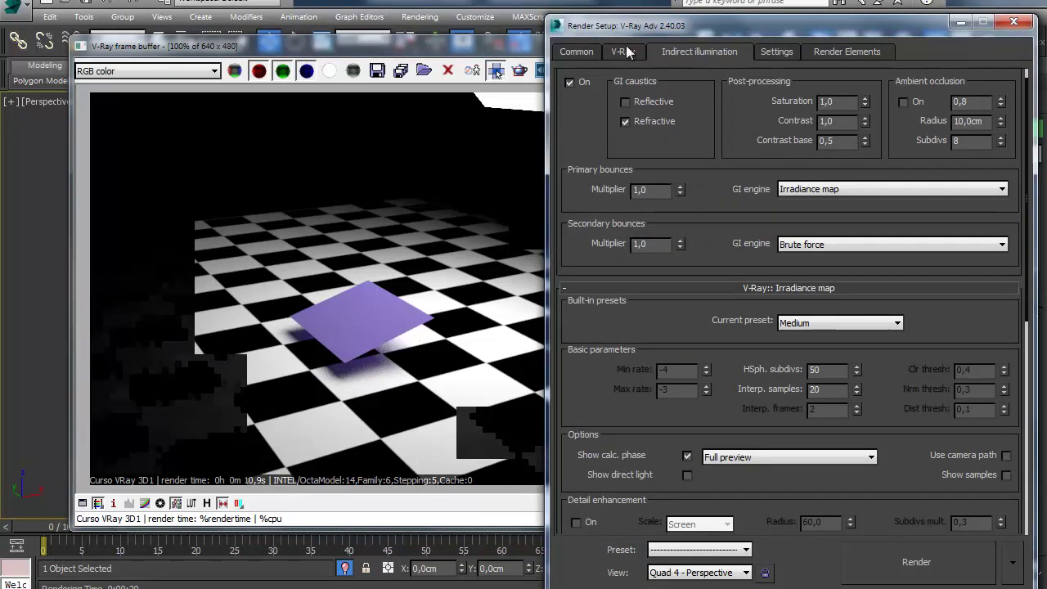
pyautogui.click(623, 51)
pyautogui.moveTo(700, 304); pyautogui.dragTo(691, 249)
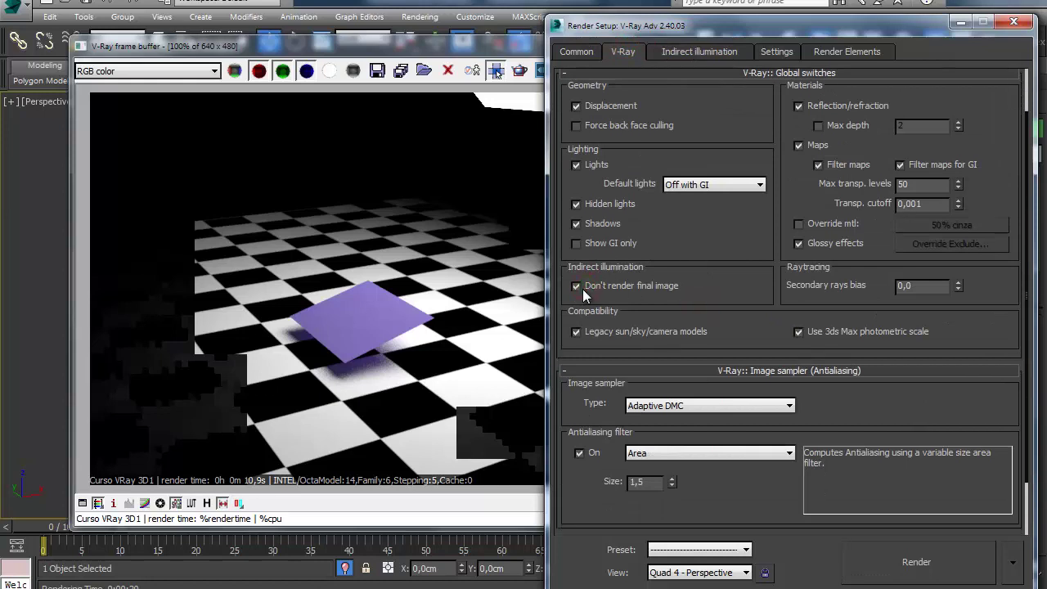
pyautogui.click(904, 572)
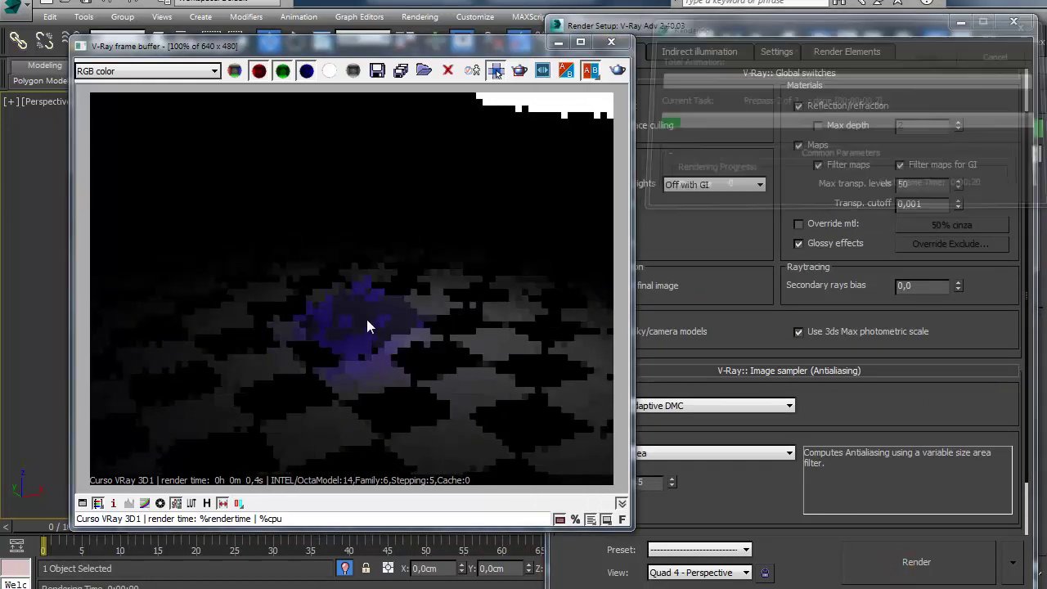
# - Disable Don't render final image, enable Show GI only in the global switches and run a test render
pyautogui.moveTo(667, 244); pyautogui.dragTo(665, 247)
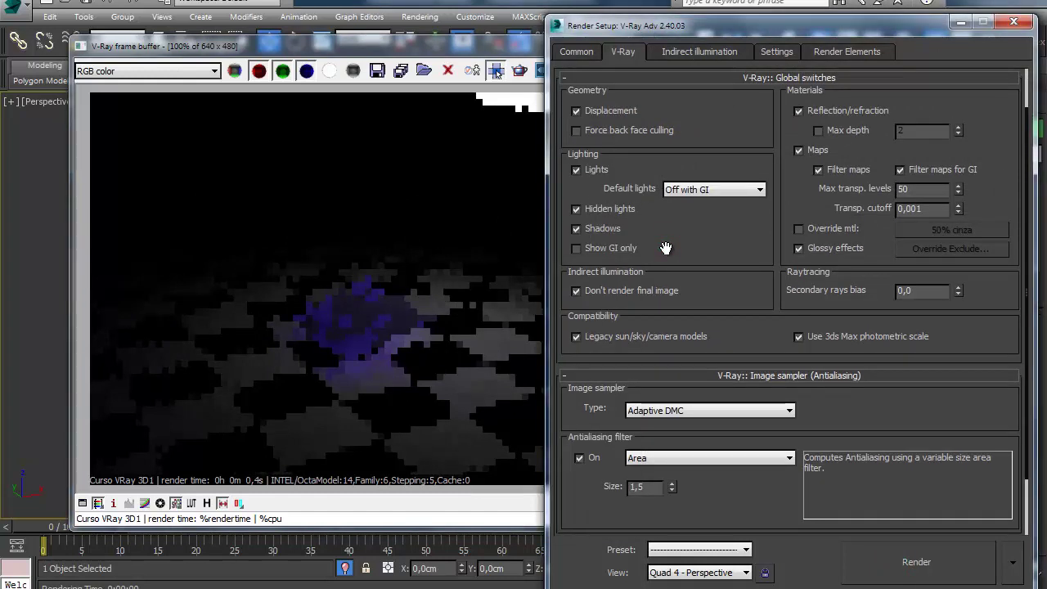
pyautogui.click(586, 290)
pyautogui.click(587, 249)
pyautogui.click(914, 563)
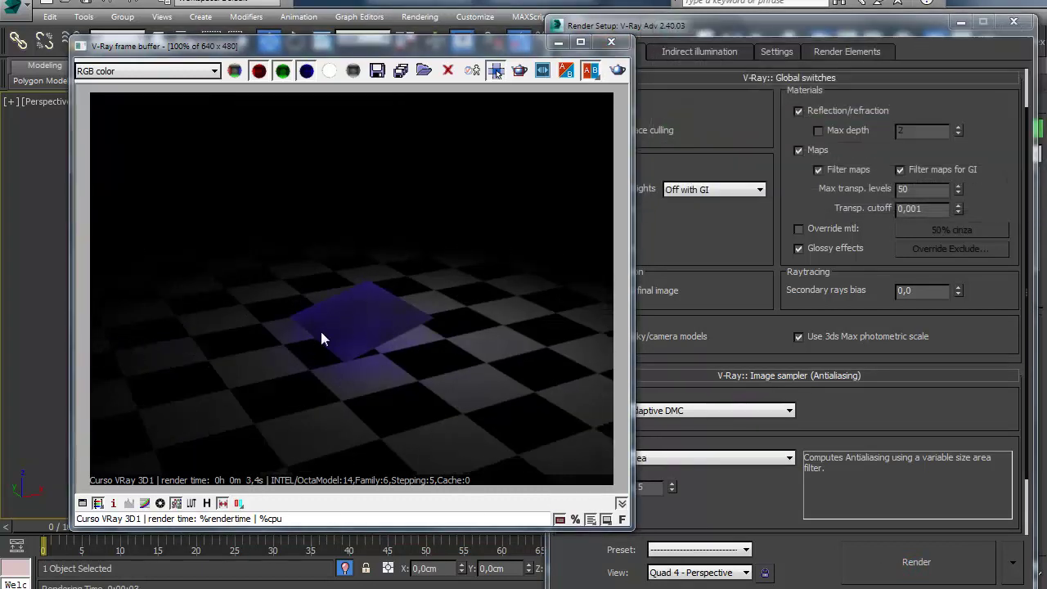
# - Set Secondary rays bias to 0,01 in the global switches and run a test render
pyautogui.click(704, 255)
pyautogui.scroll(1, 703, 282)
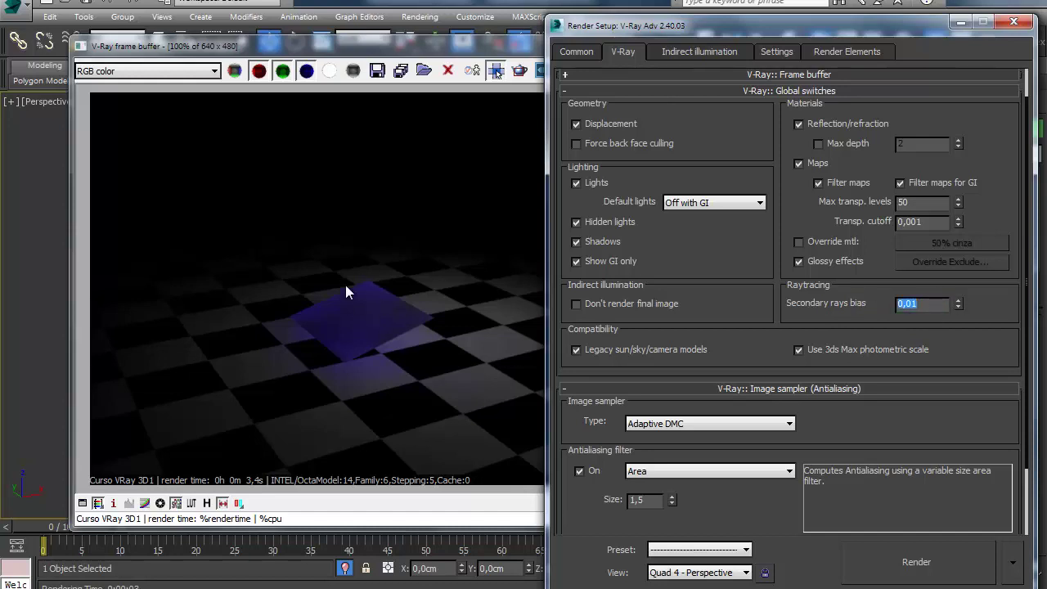
pyautogui.click(916, 565)
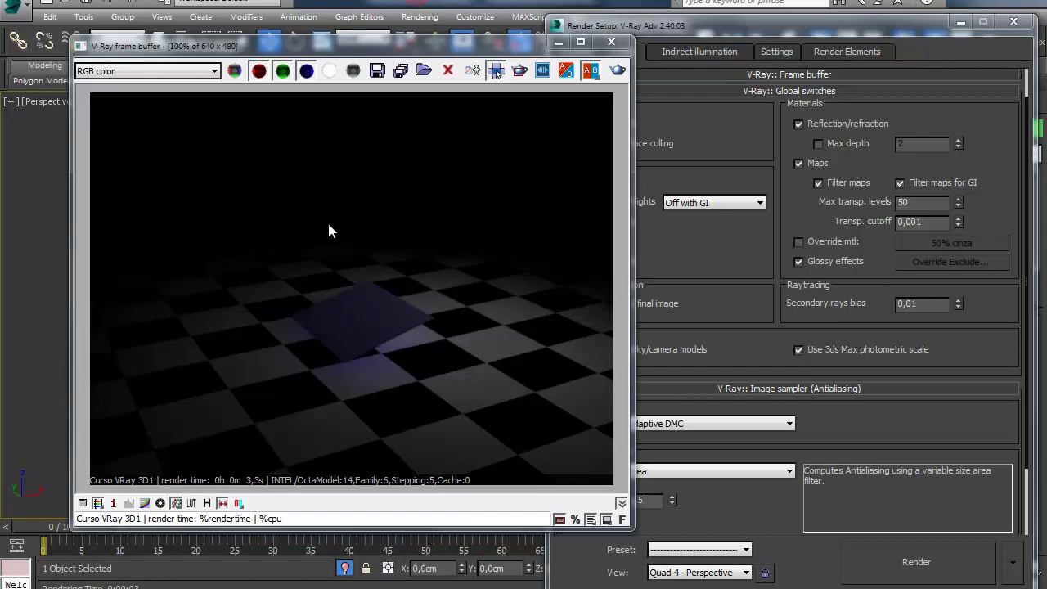
# - Examine the Double-sided setting among the options of the purple Material #3
pyautogui.press('m')
pyautogui.click(225, 87)
pyautogui.scroll(-1, 231, 446)
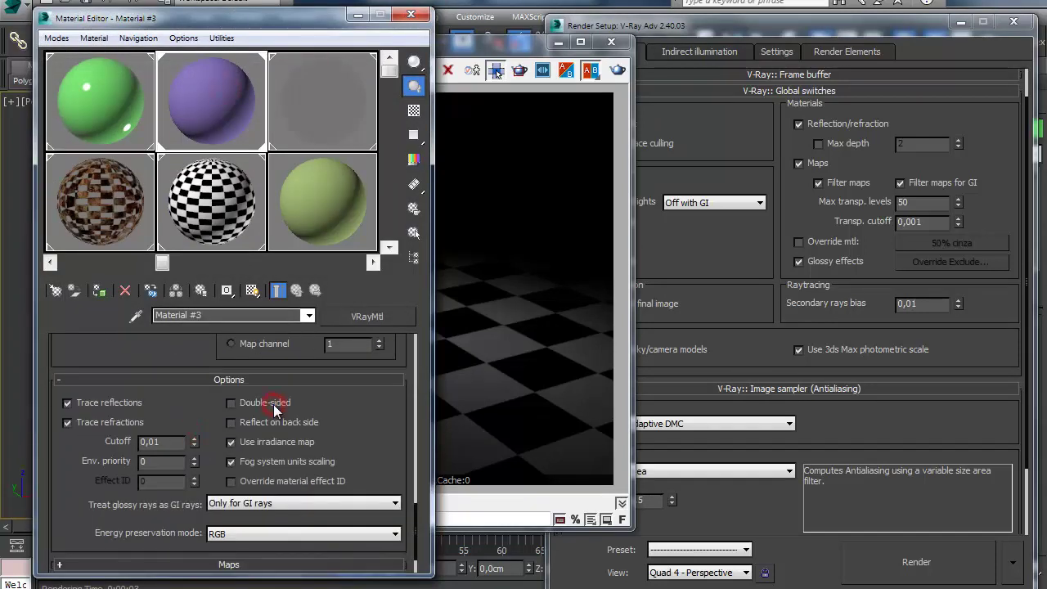
# - Disable Show GI only in the global switches and run a test render, stopping it early
pyautogui.click(702, 265)
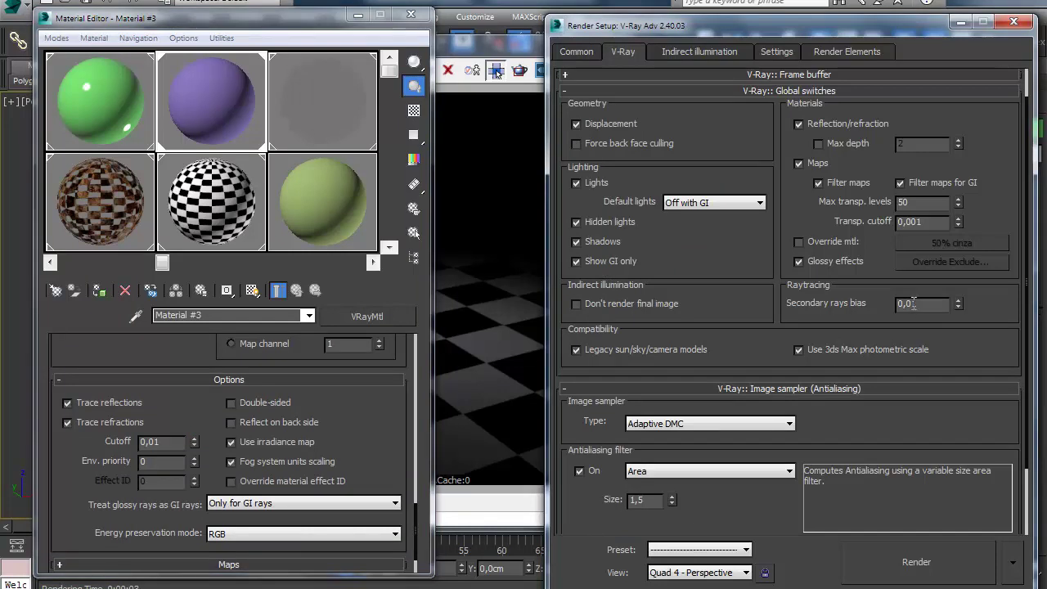
pyautogui.click(582, 262)
pyautogui.click(916, 564)
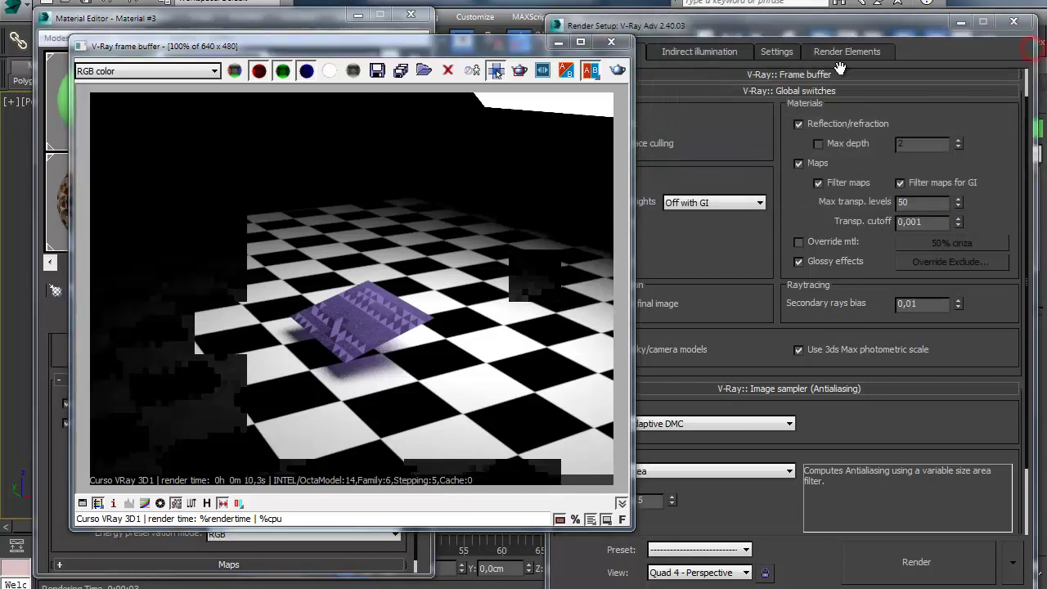
# - Set the height of the purple box to 0,25cm, run a test render and close the frame buffer
pyautogui.click(1022, 23)
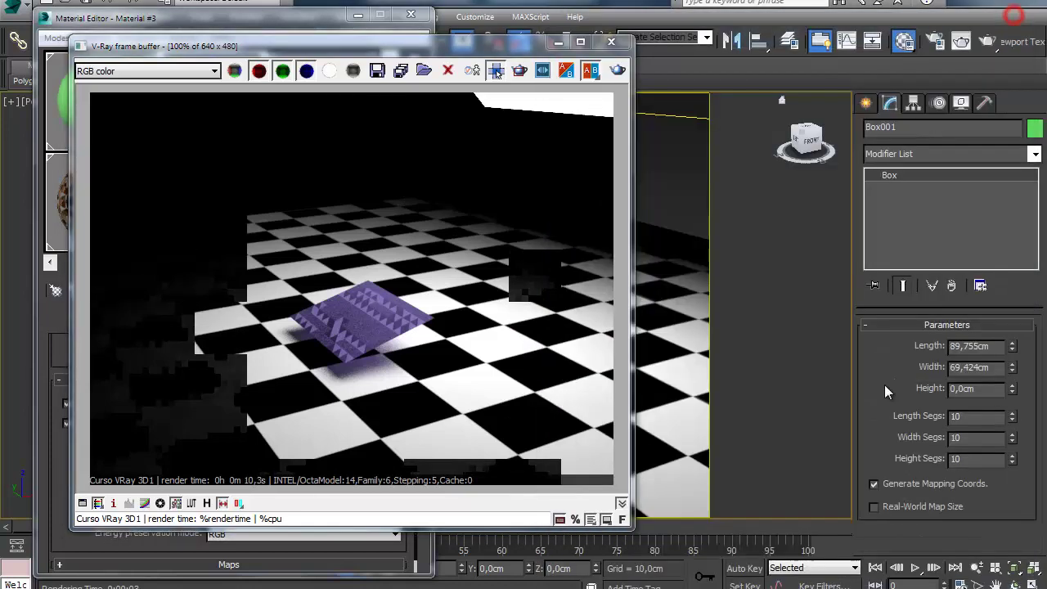
pyautogui.click(1012, 384)
pyautogui.click(617, 72)
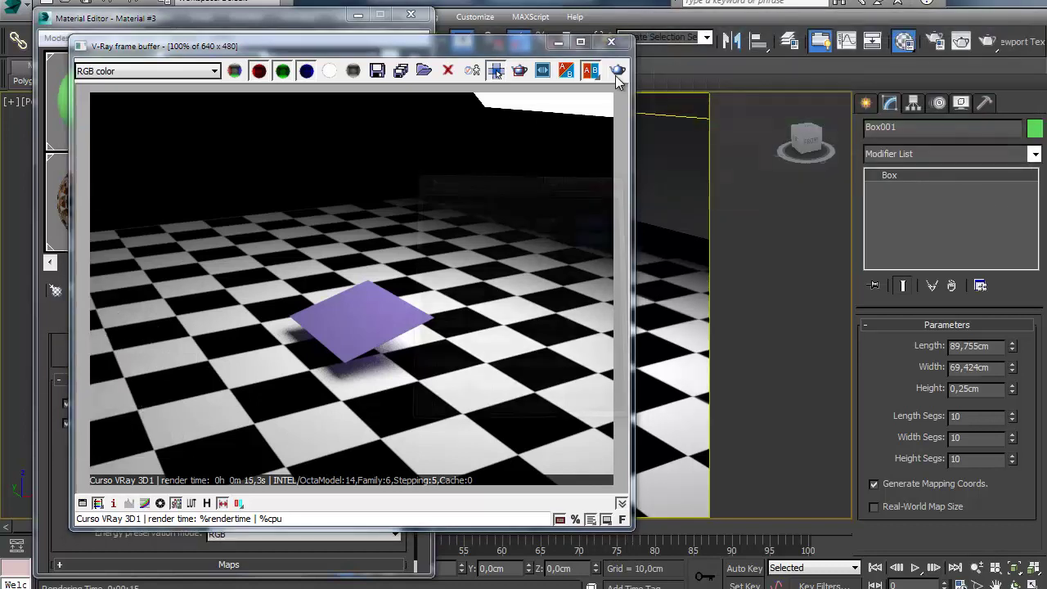
pyautogui.click(611, 41)
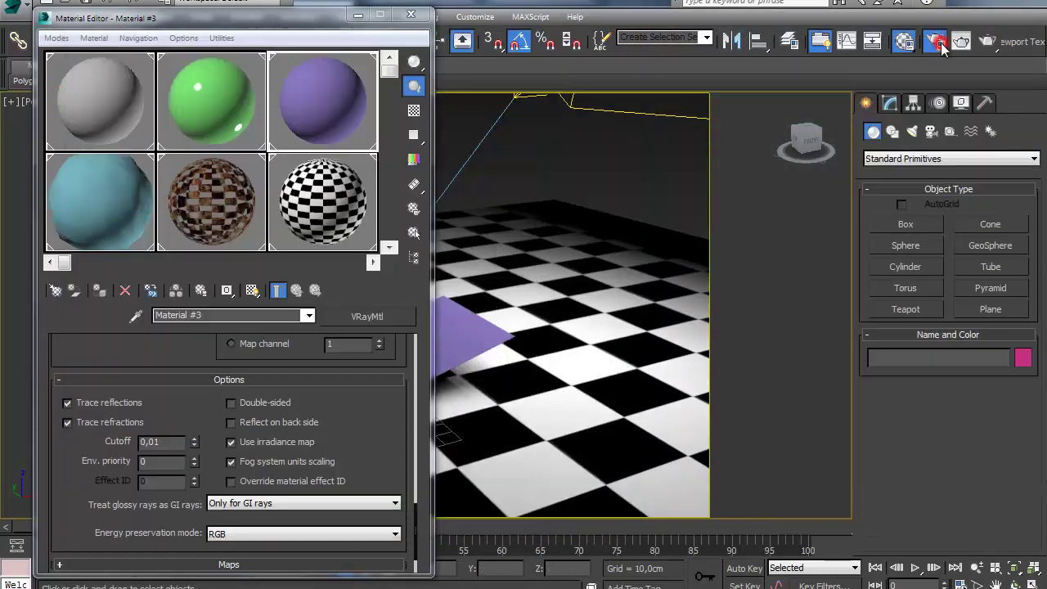
# - Disable Legacy sun/sky/camera models in the global switches, leaving Use 3ds Max photometric scale on
pyautogui.click(936, 41)
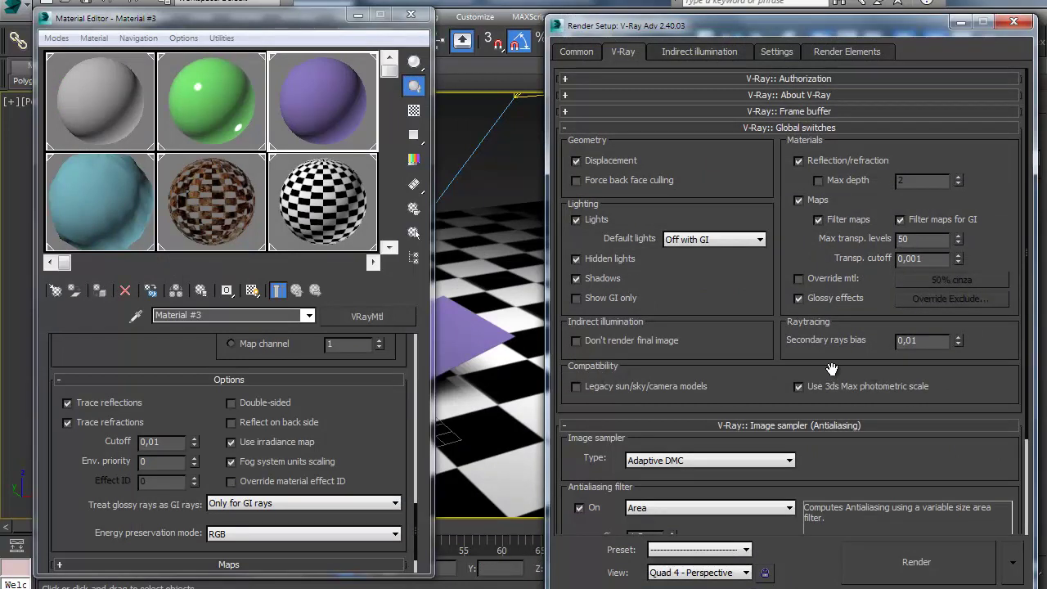
pyautogui.click(576, 387)
pyautogui.click(799, 386)
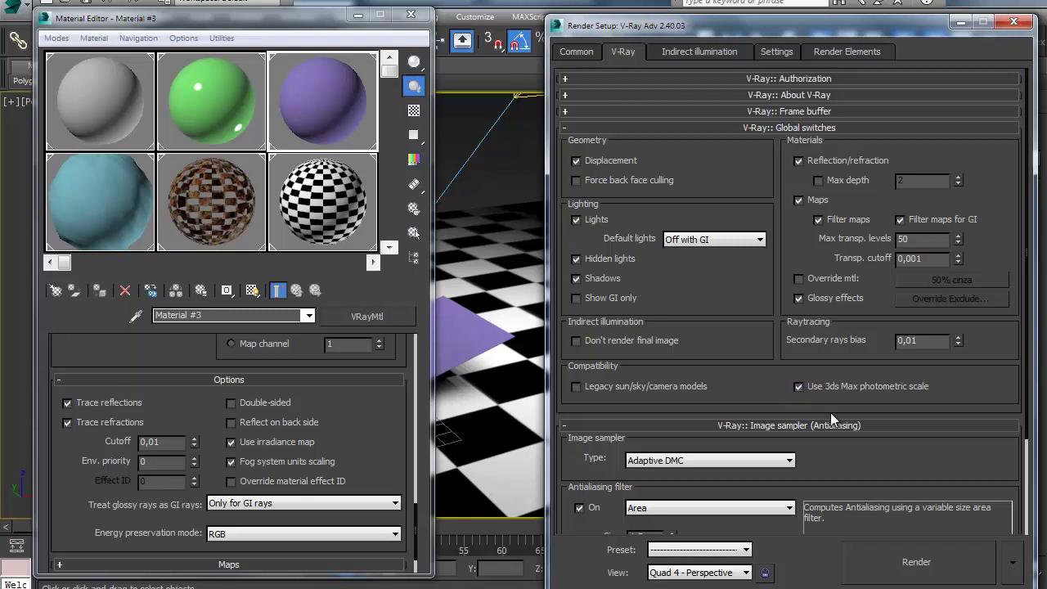